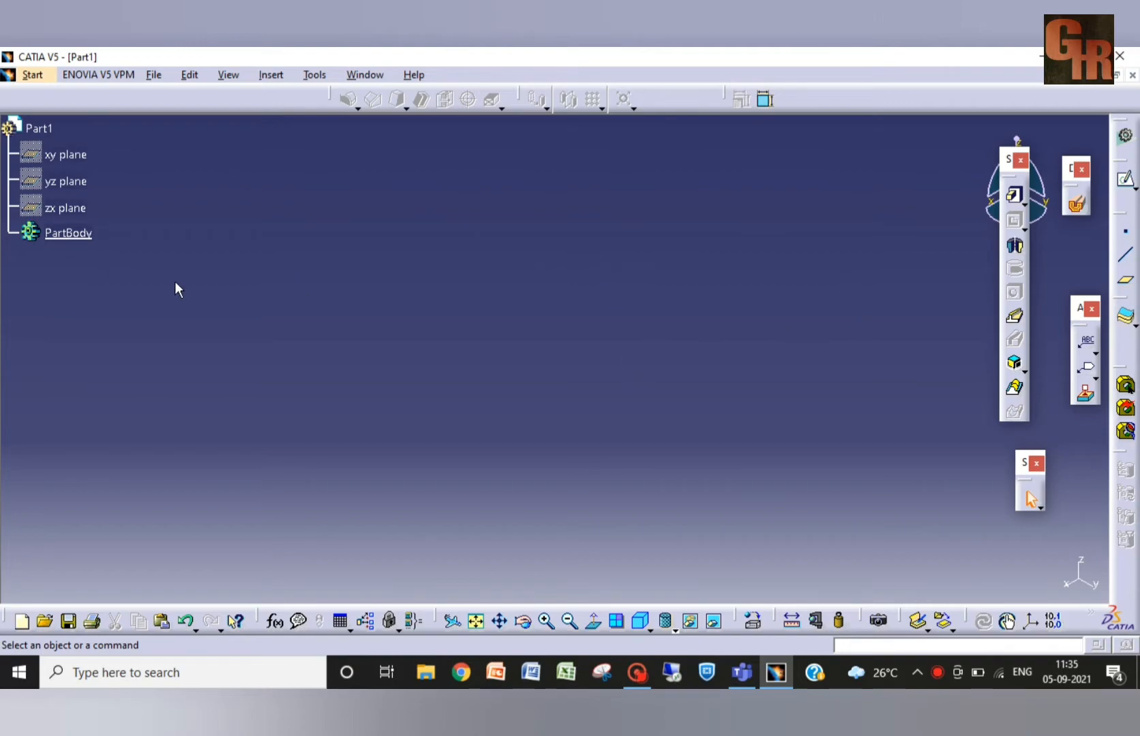
# Step: Show the hidden xy, yz and zx planes of the part
pyautogui.click(68, 158)
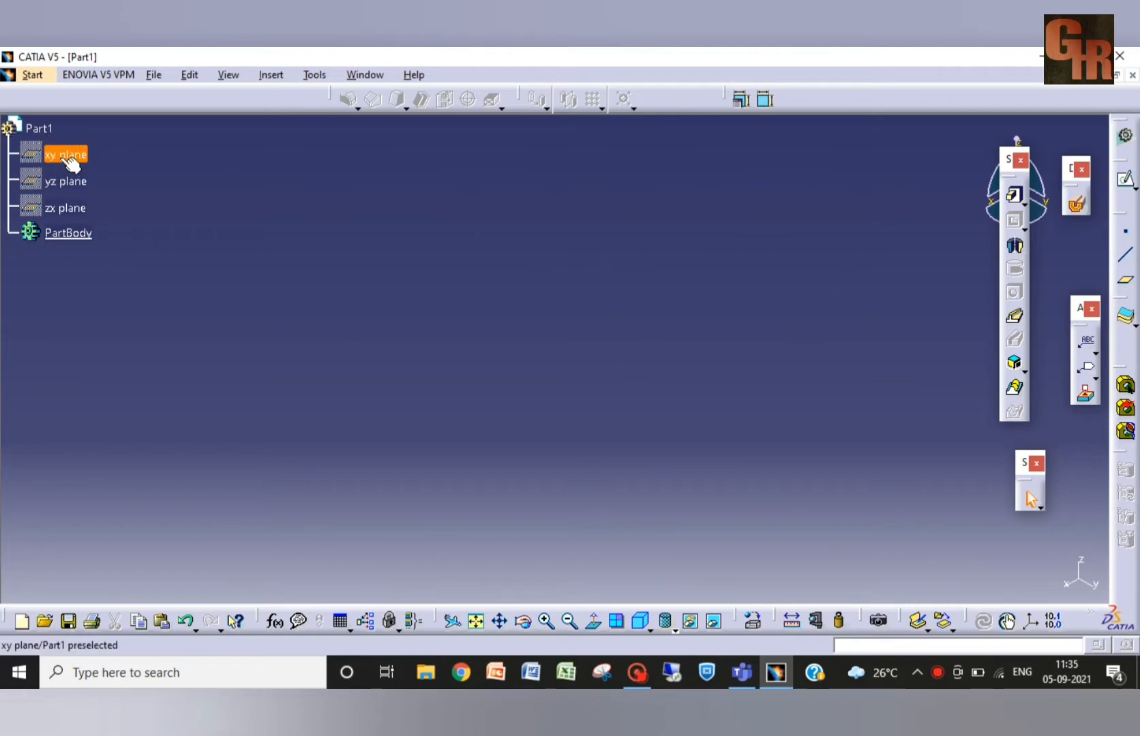
pyautogui.keyDown('ctrl'); pyautogui.click(72, 182); pyautogui.keyUp('ctrl')
pyautogui.keyDown('ctrl'); pyautogui.click(67, 207); pyautogui.keyUp('ctrl')
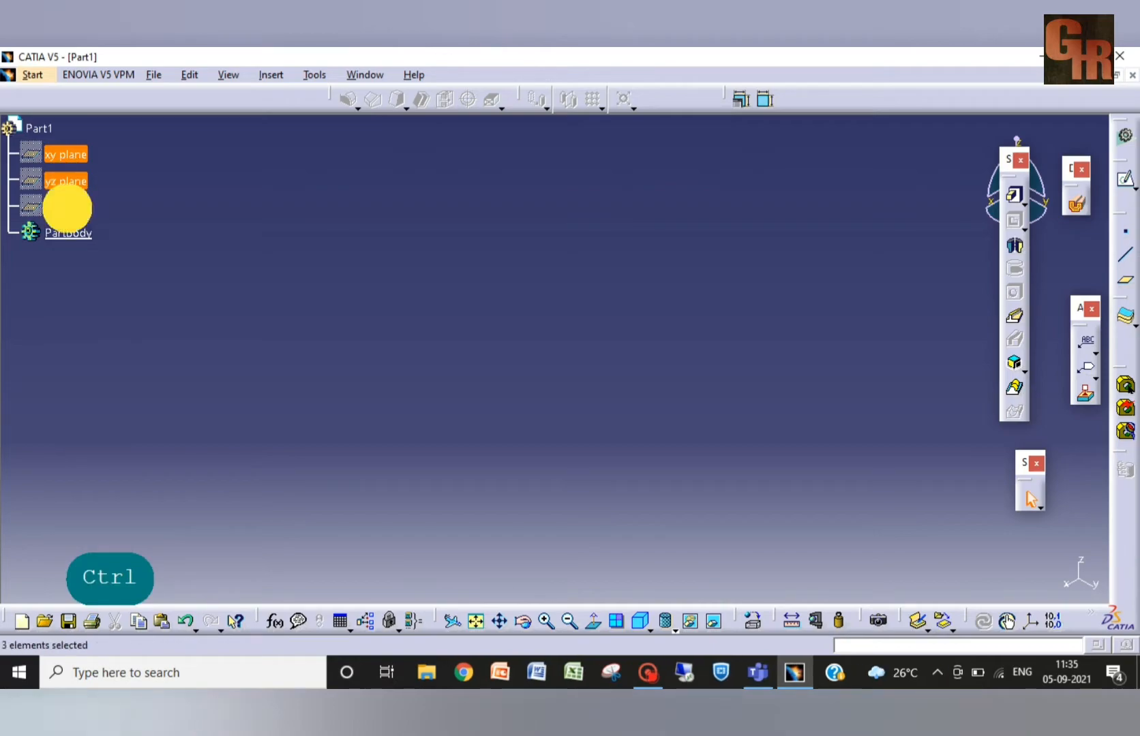
pyautogui.rightClick(67, 208)
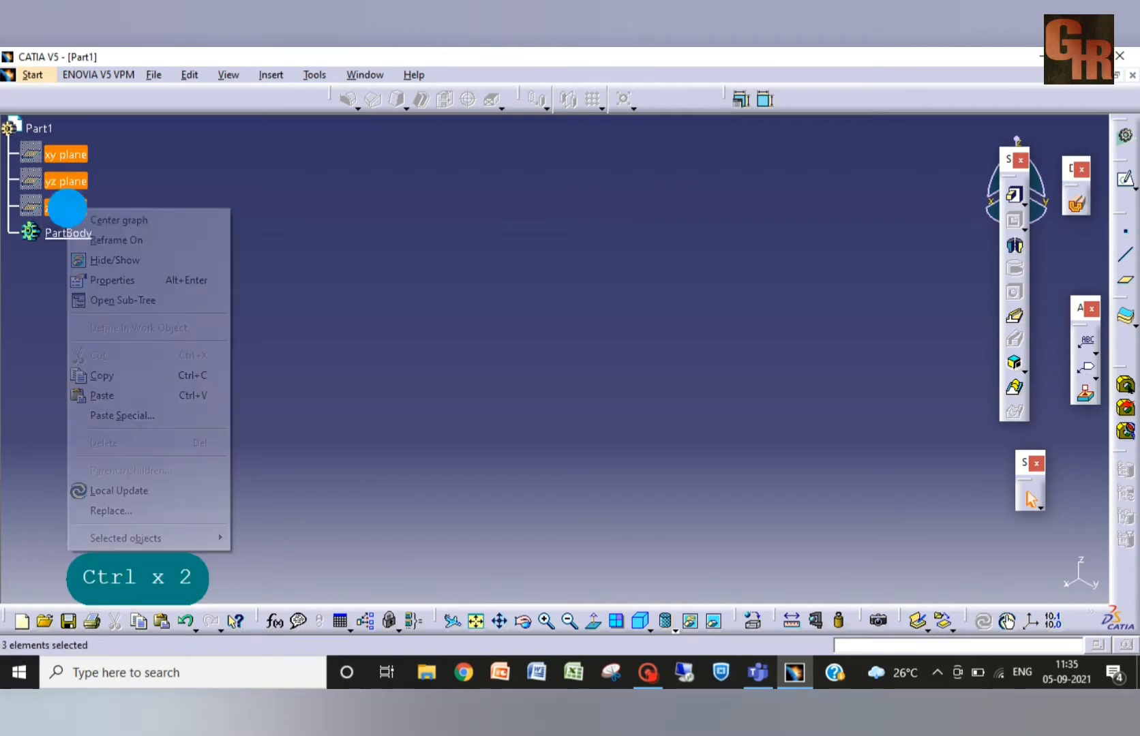
pyautogui.click(107, 260)
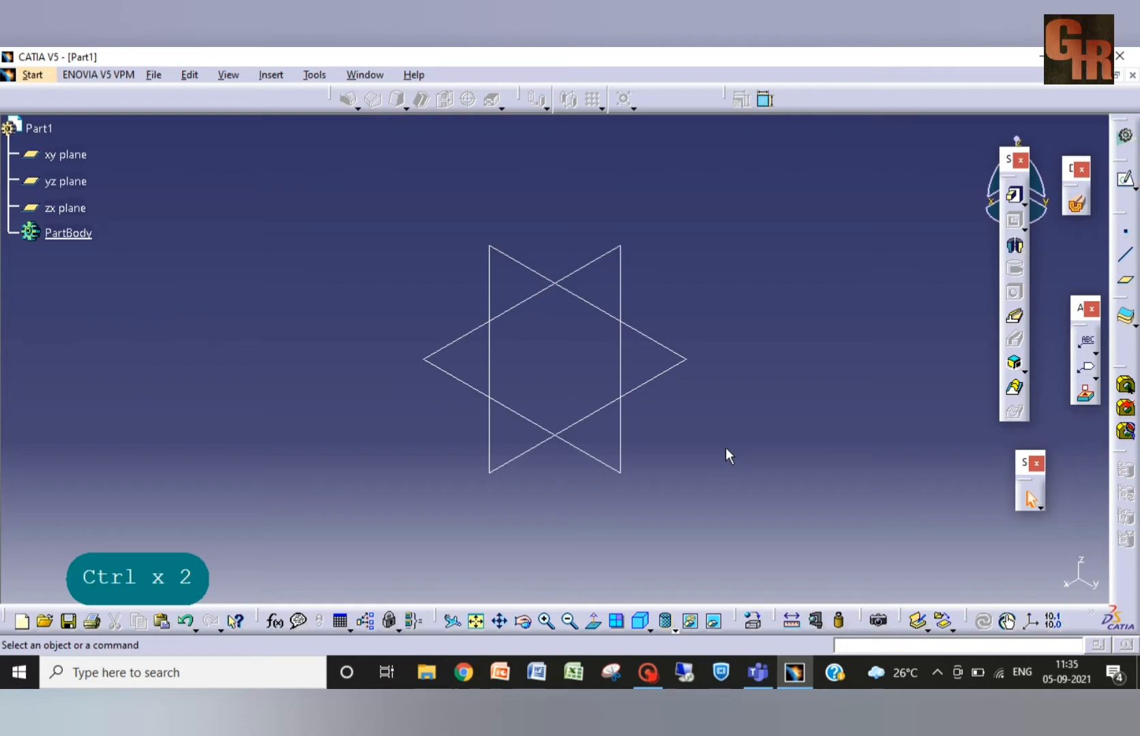
# Step: Start a sketch on the zx plane and draw a half-circle arc of about 180 mm radius centred on the origin, ending on the vertical axis
pyautogui.click(532, 299)
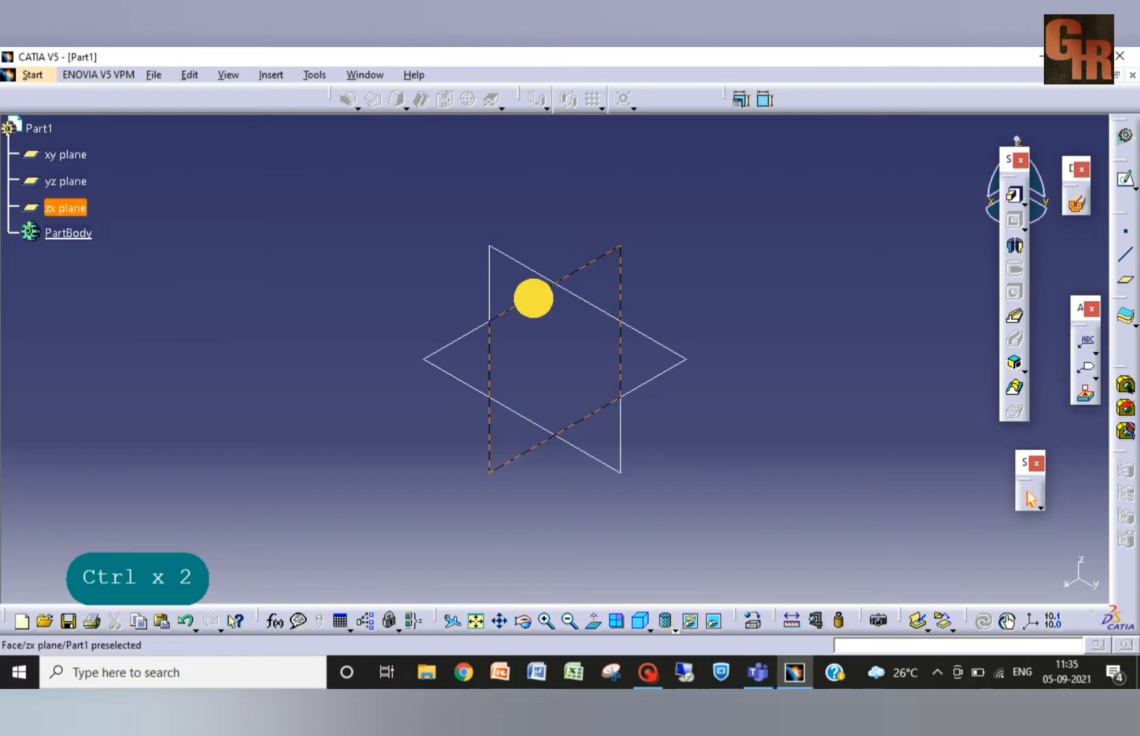
pyautogui.click(1126, 181)
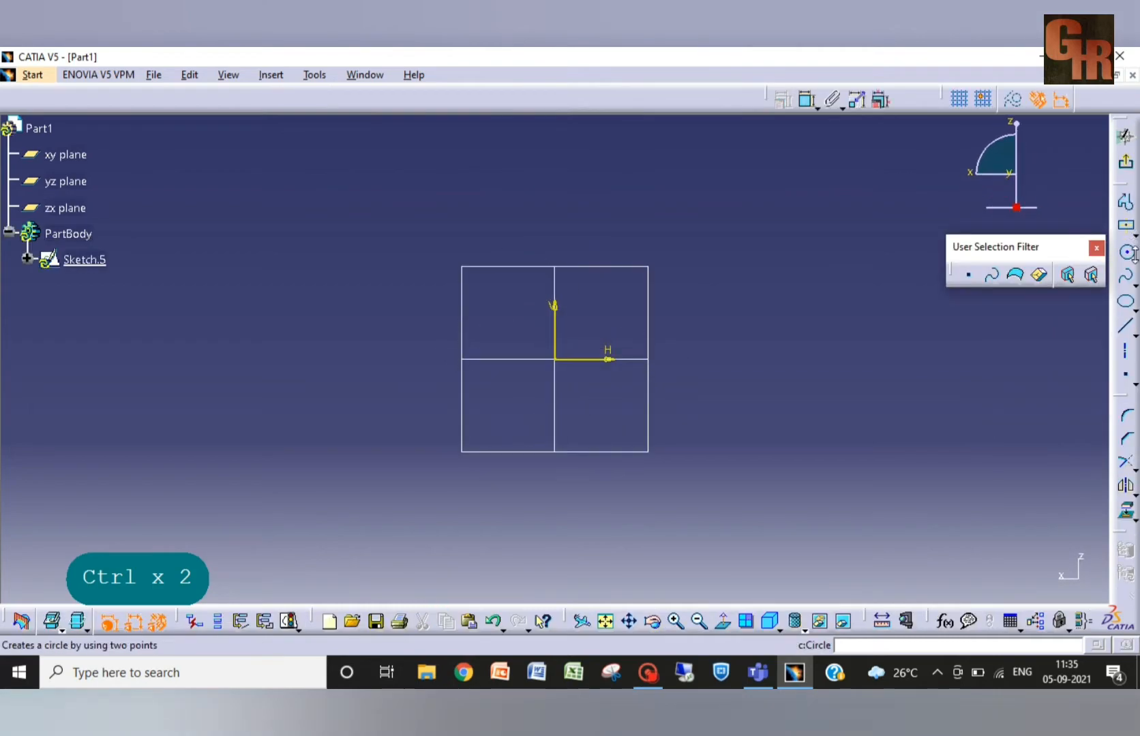
pyautogui.click(1133, 258)
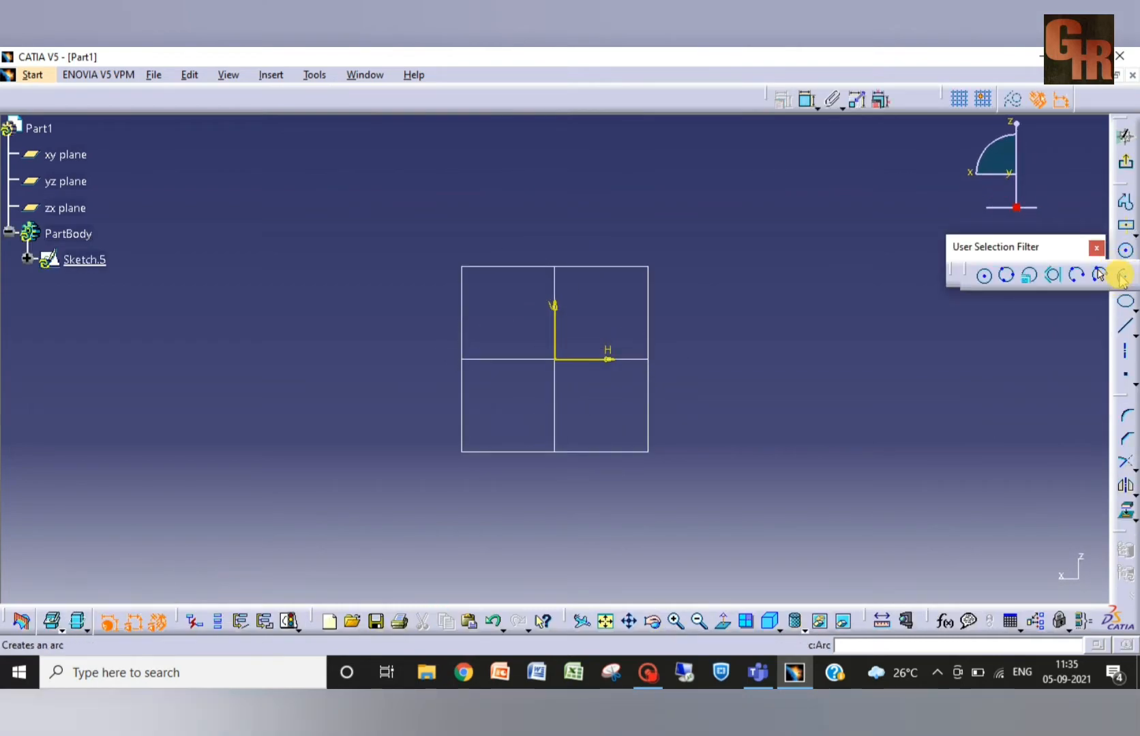
pyautogui.click(1121, 276)
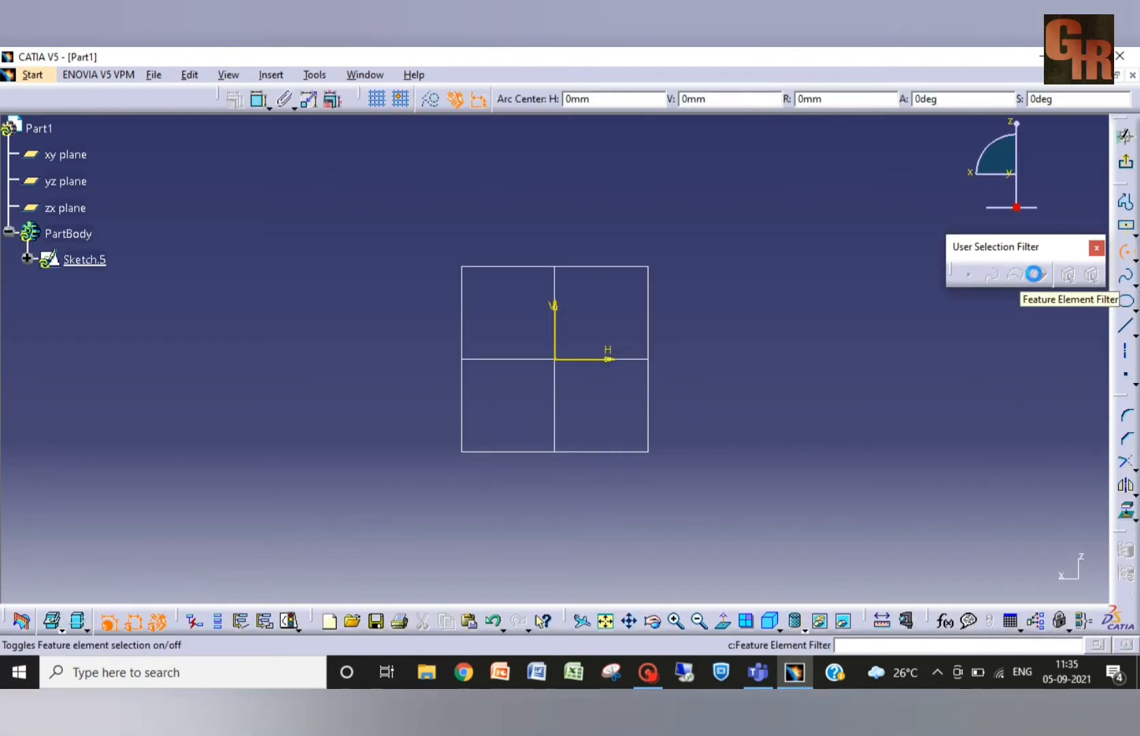
pyautogui.click(555, 359)
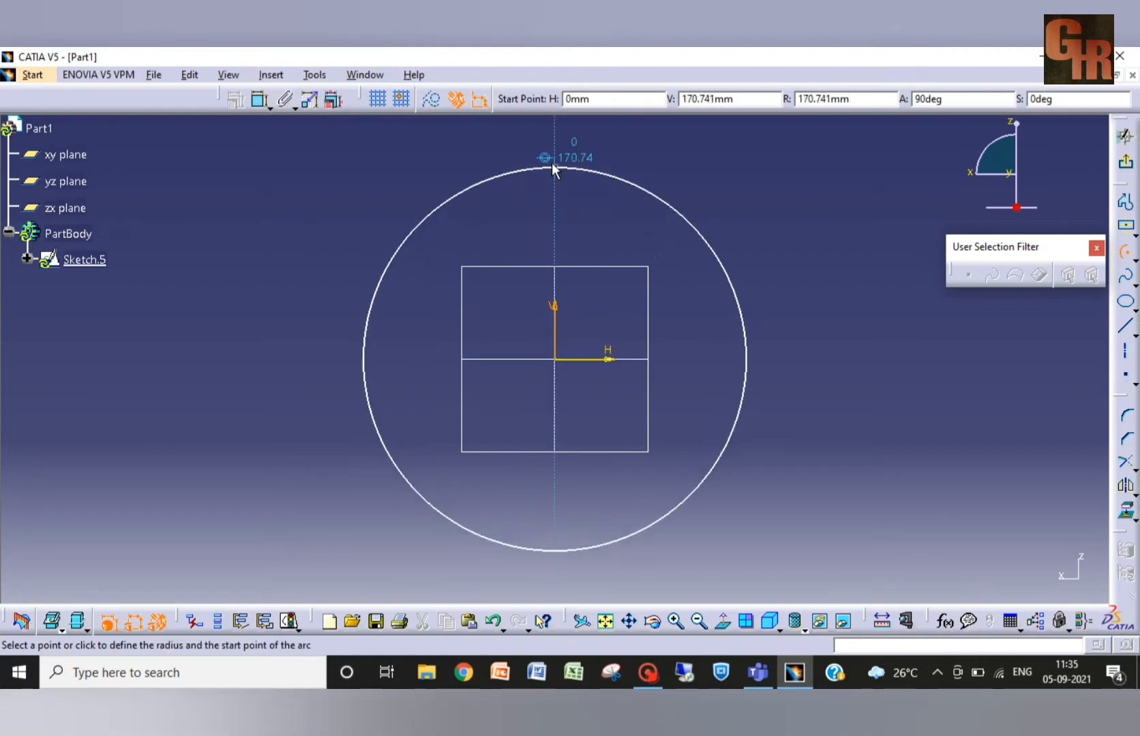
pyautogui.click(553, 156)
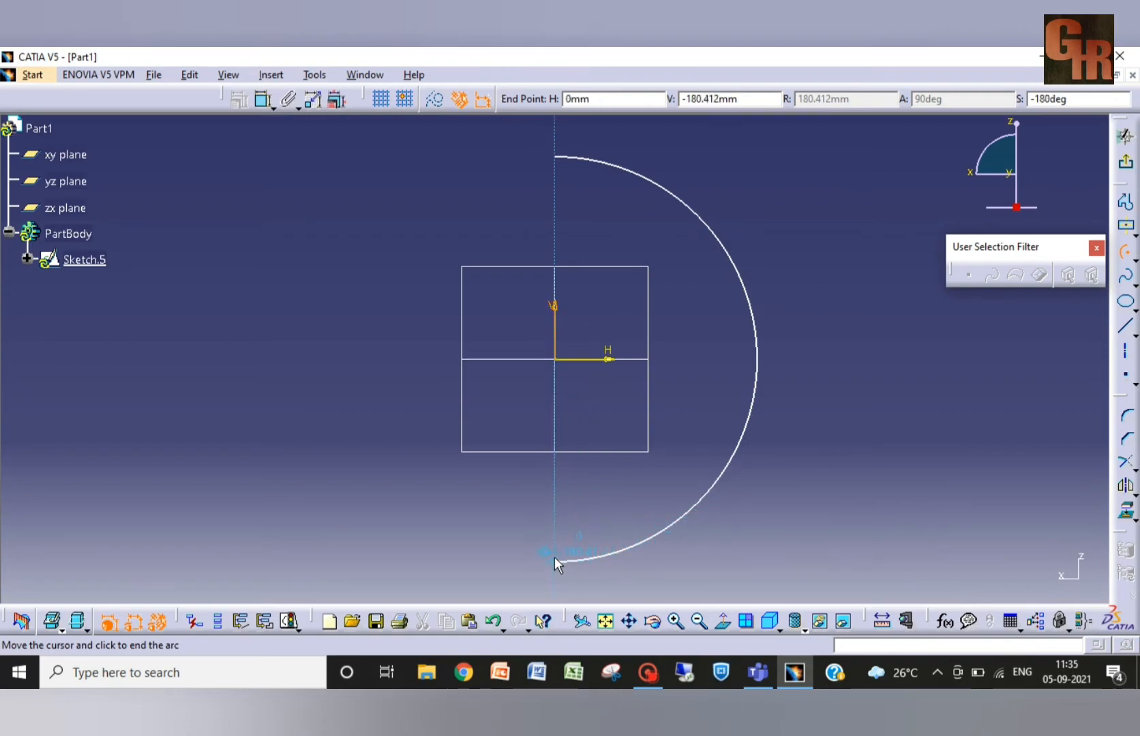
pyautogui.click(551, 556)
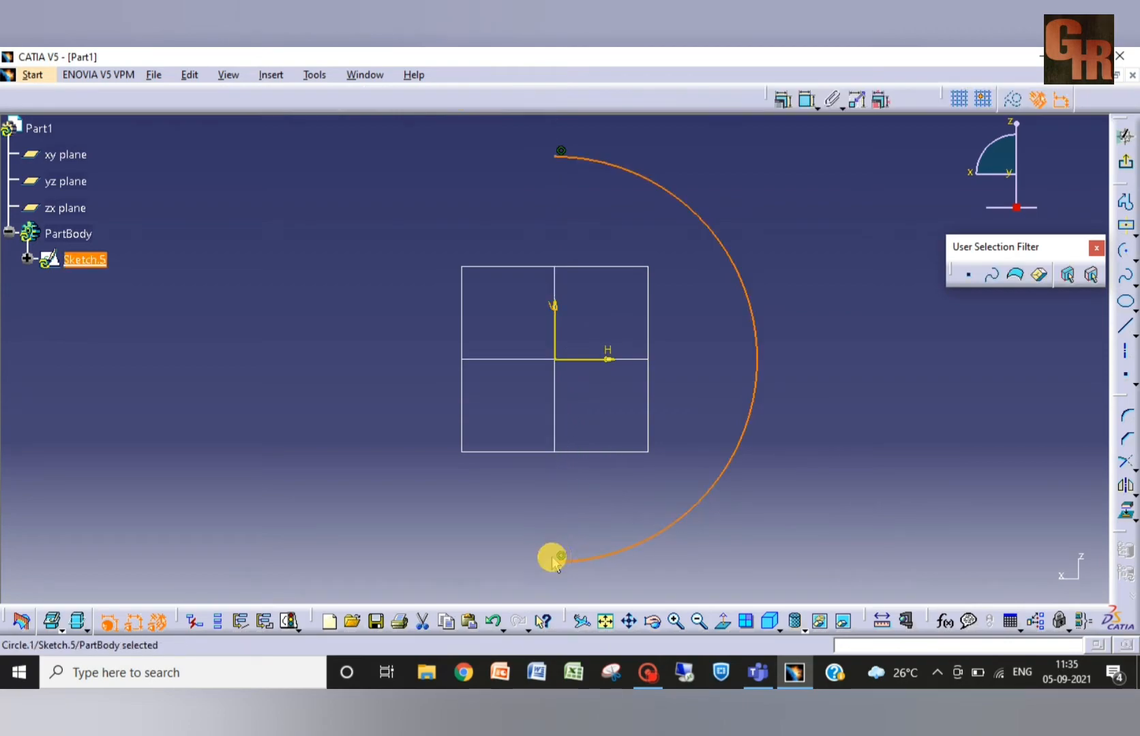
# Step: Close the half circle with a vertical line between the arc's endpoints and exit the sketch
pyautogui.click(1121, 329)
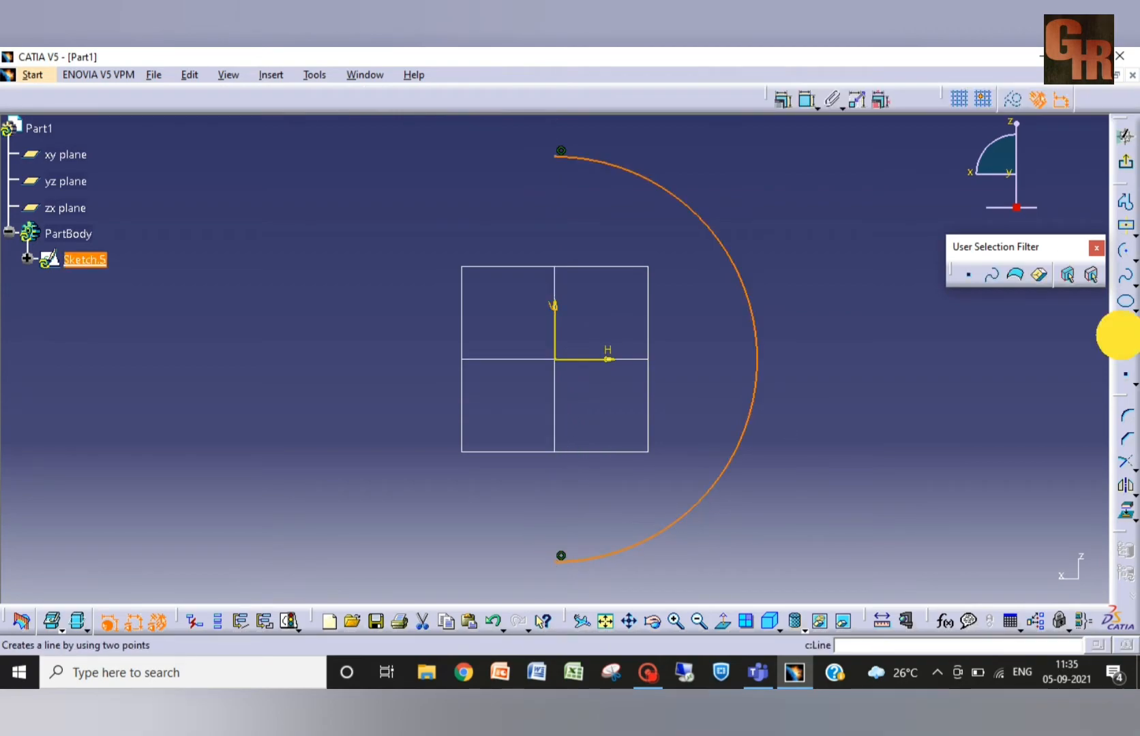
pyautogui.click(554, 156)
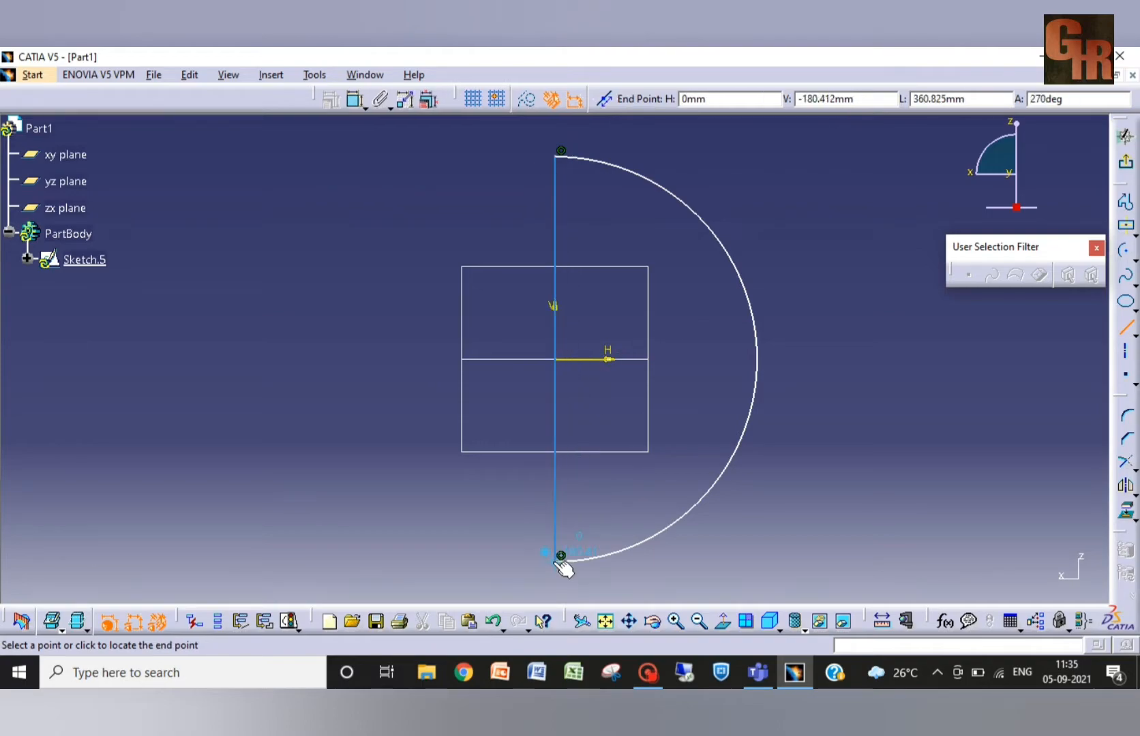
pyautogui.click(559, 557)
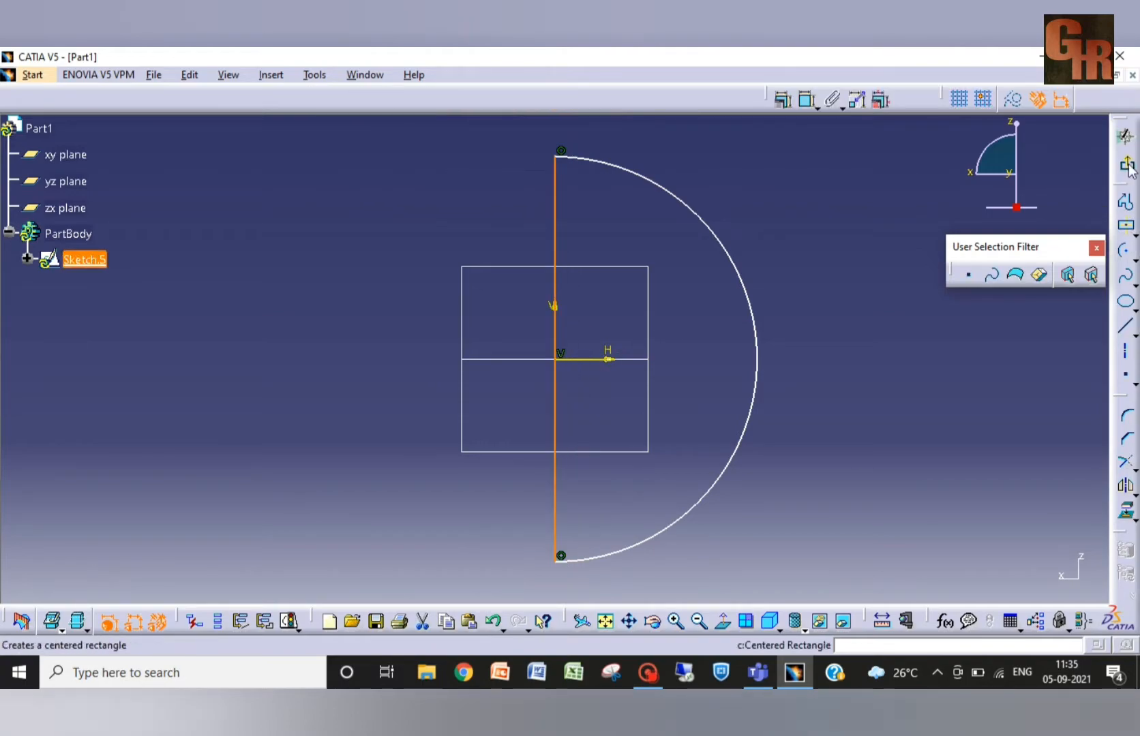
pyautogui.click(1124, 136)
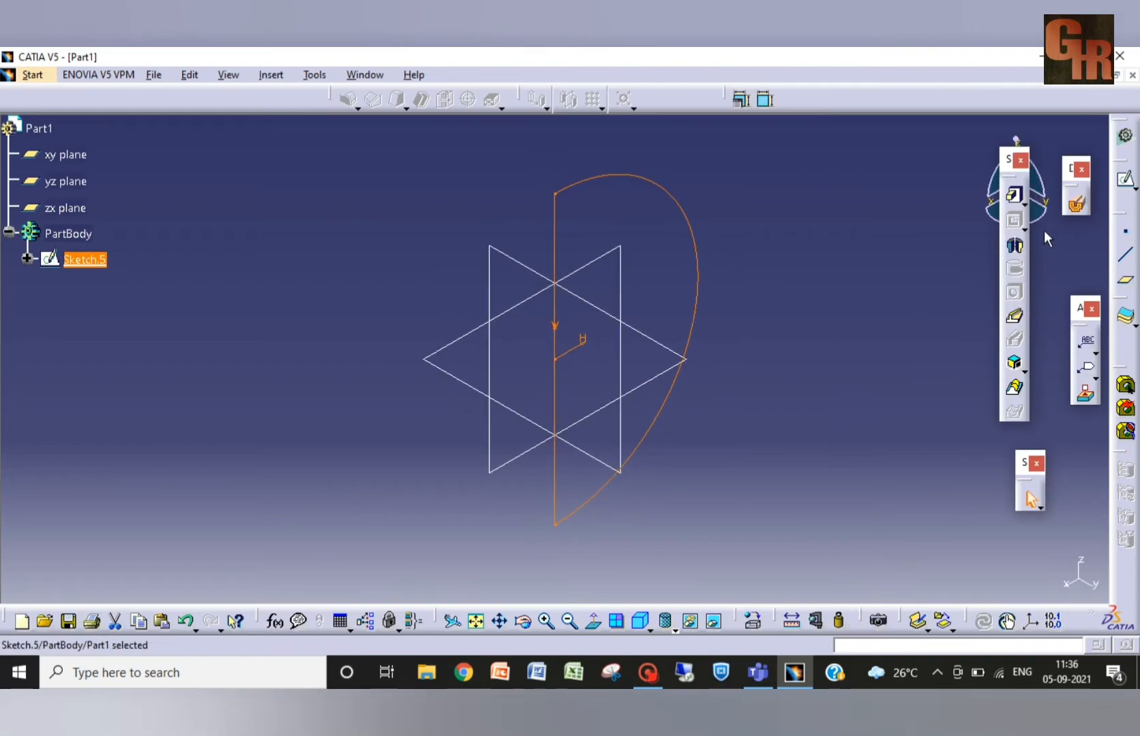
# Step: Revolve the half-circle sketch into a sphere with Shaft about its vertical line, using a first angle of 360 deg and a second angle of 0 deg
pyautogui.click(1015, 247)
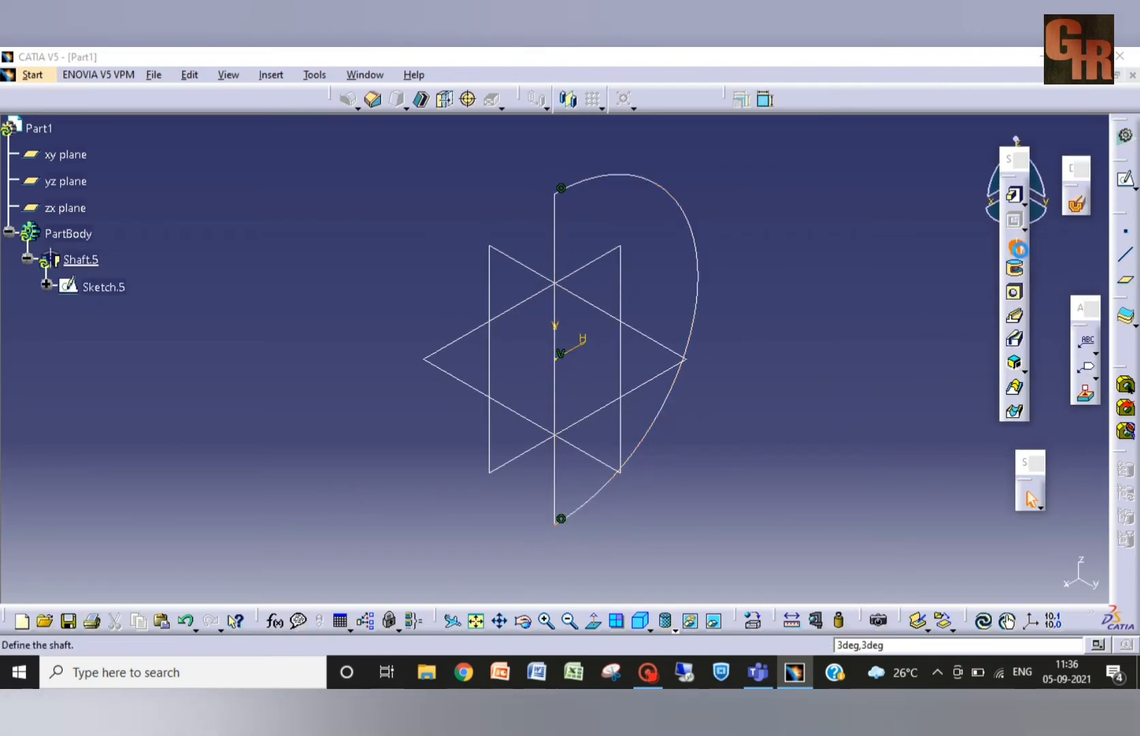
pyautogui.click(556, 339)
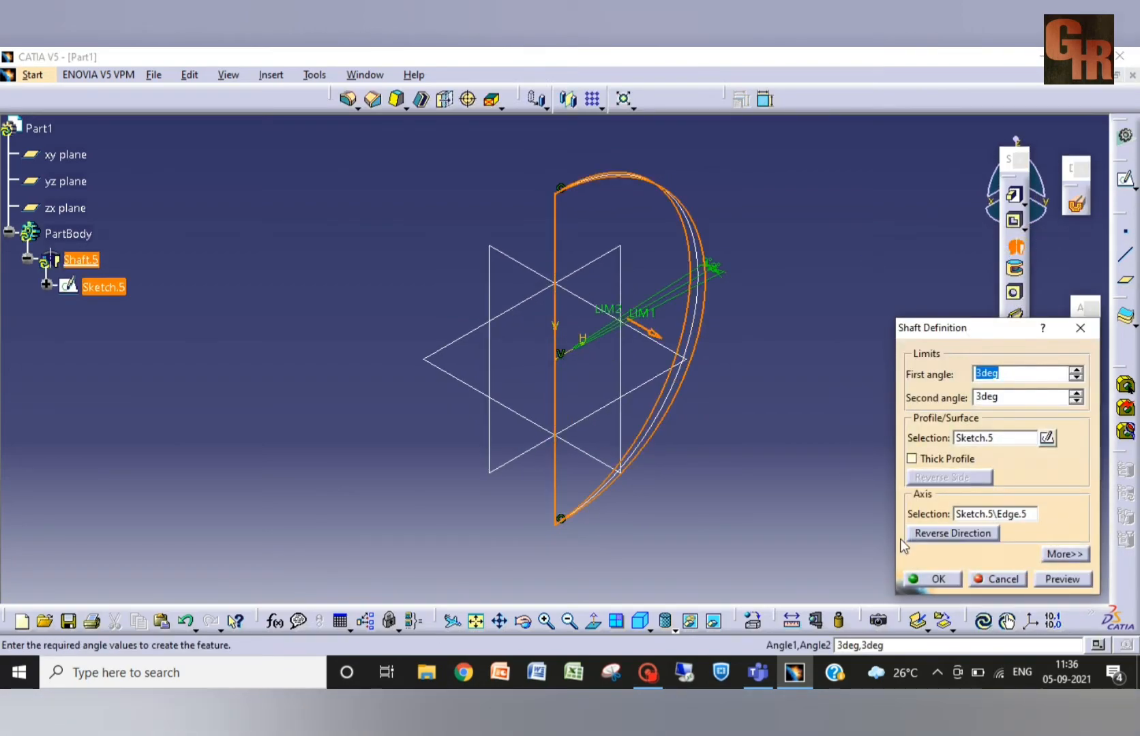
pyautogui.click(997, 370)
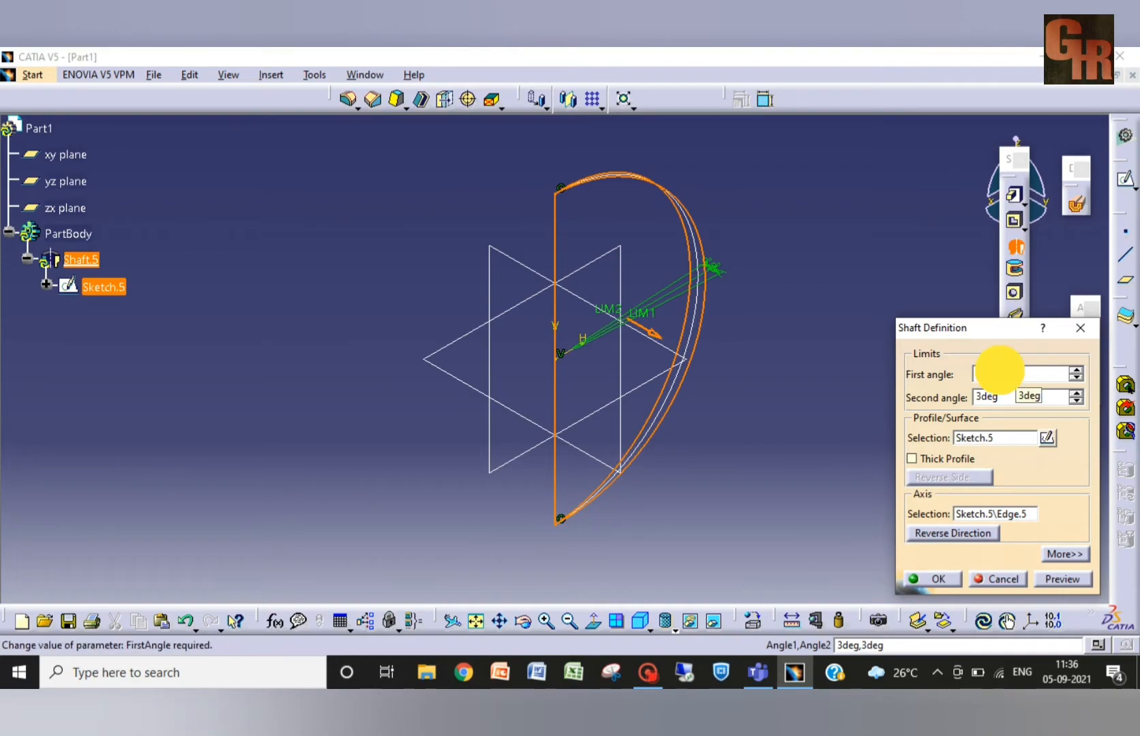
pyautogui.doubleClick(997, 370)
pyautogui.write('360')
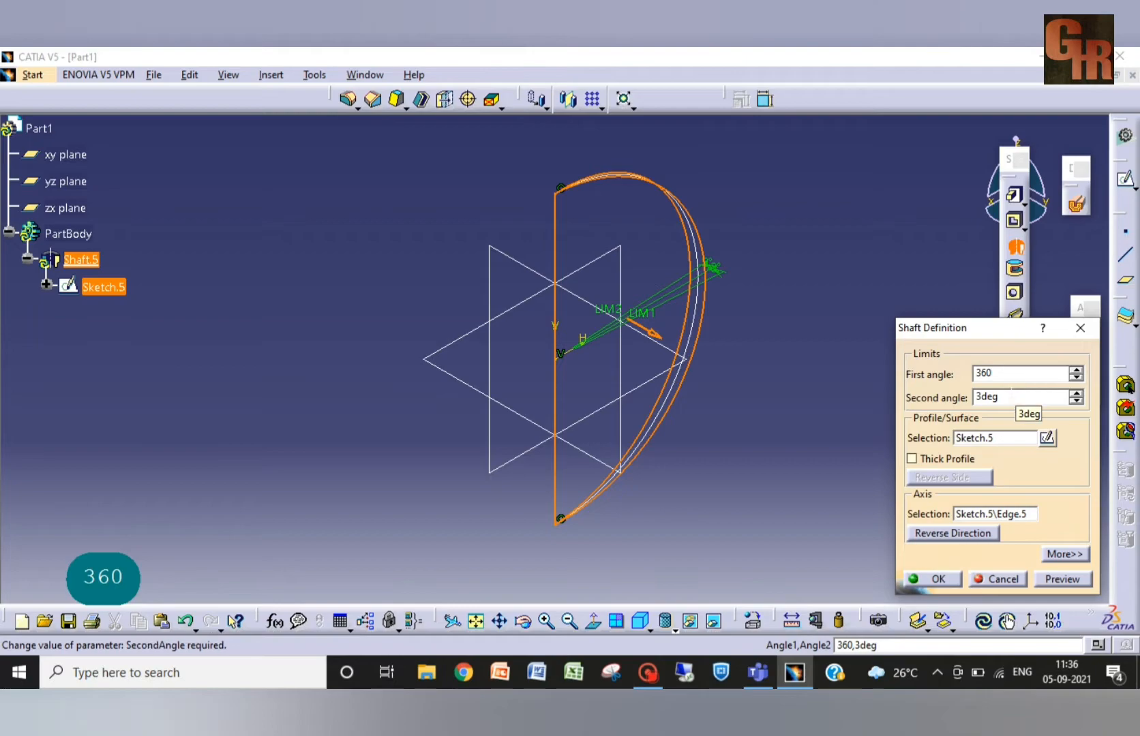
pyautogui.click(1009, 393)
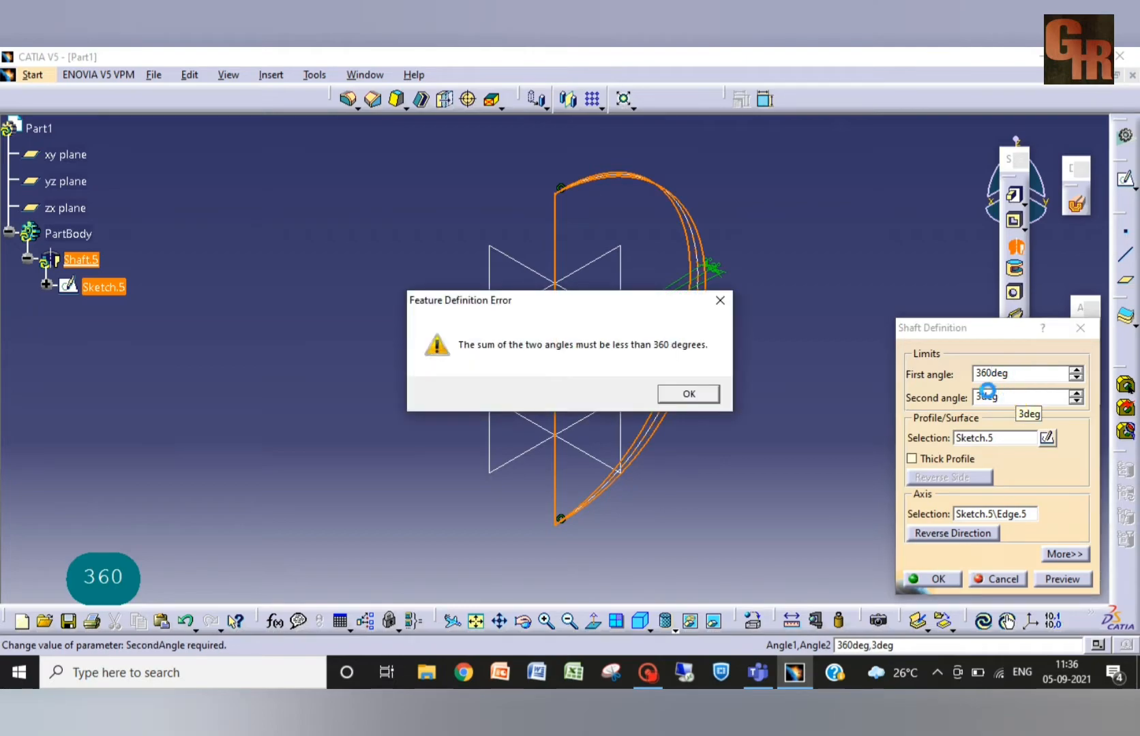
pyautogui.click(710, 401)
pyautogui.doubleClick(1010, 395)
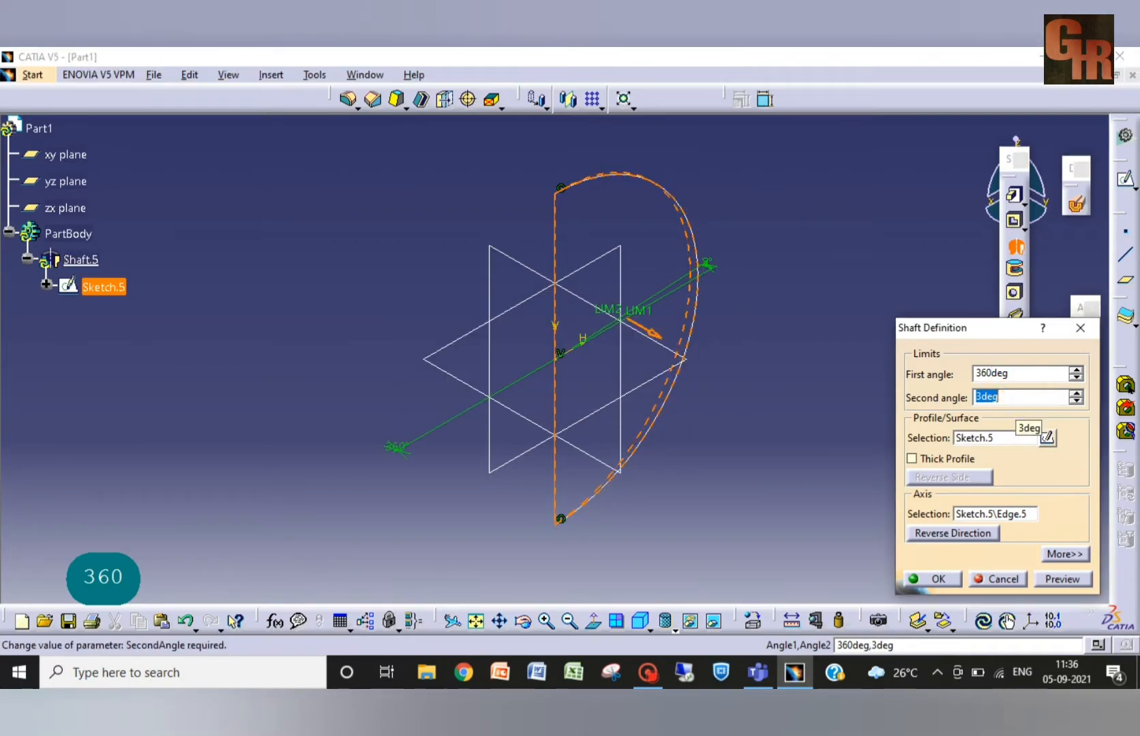
pyautogui.write('0')
pyautogui.press('Return')
pyautogui.click(761, 522)
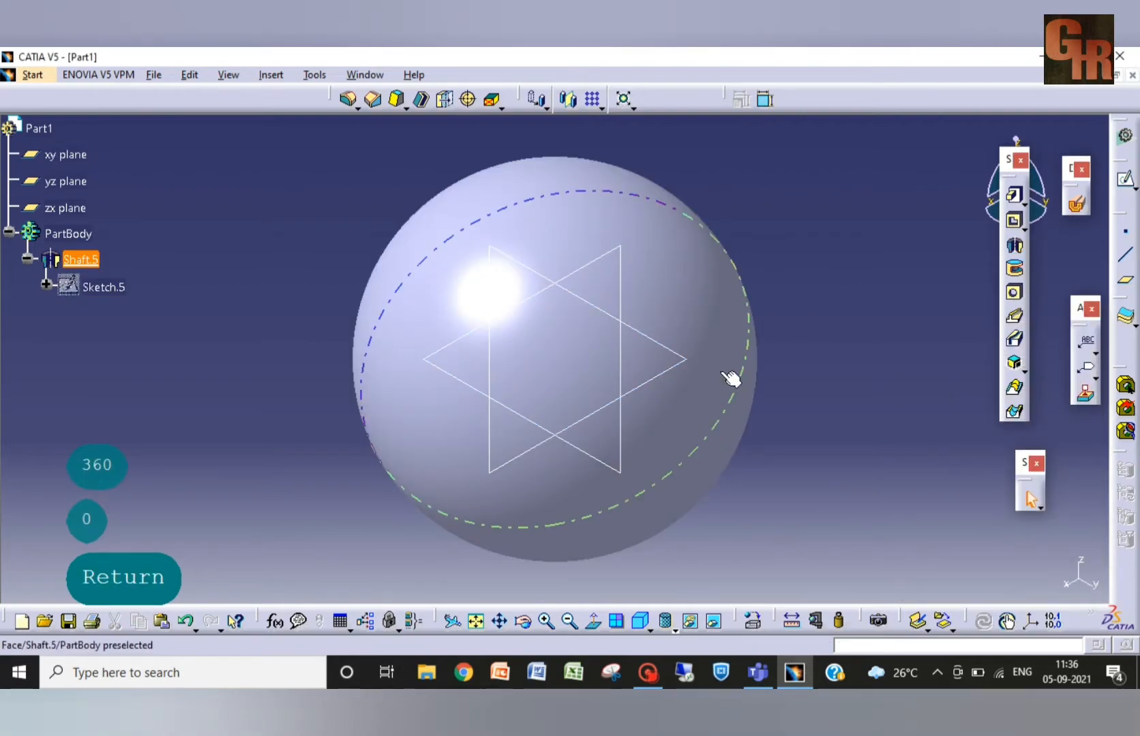
# Step: Start a sketch on the yz plane and draw a centred rectangle about 11 mm wide and 12 mm high at the sphere's topmost point
pyautogui.click(530, 271)
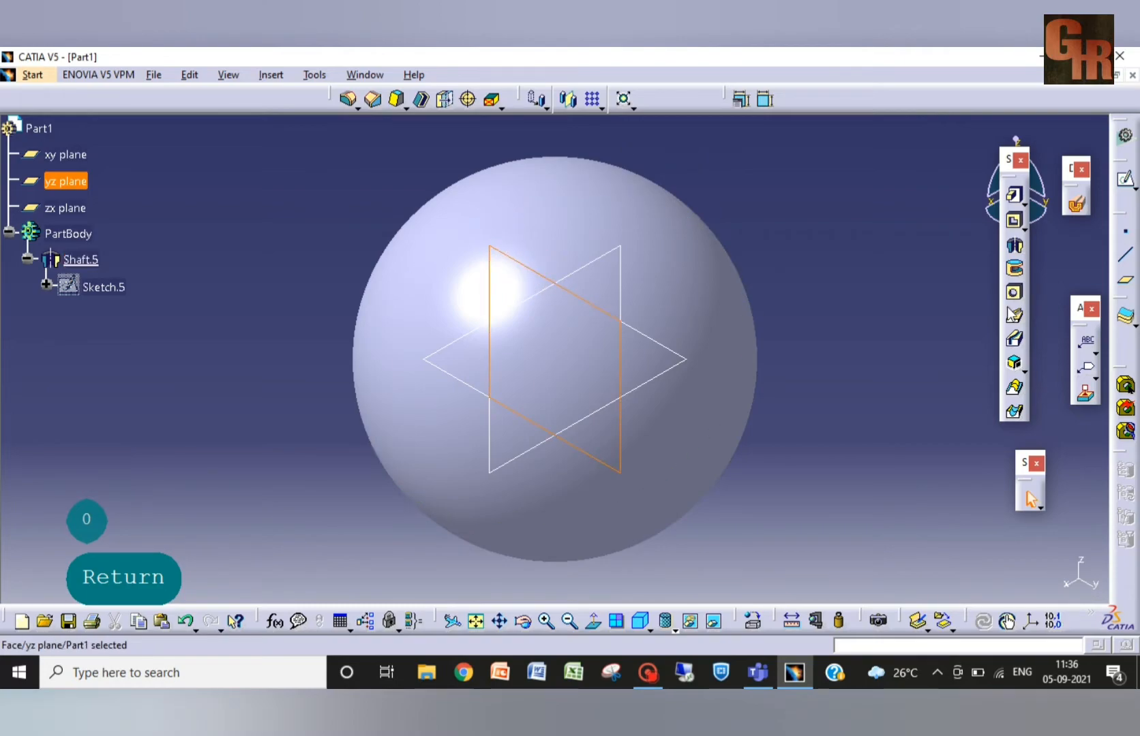
pyautogui.click(1125, 183)
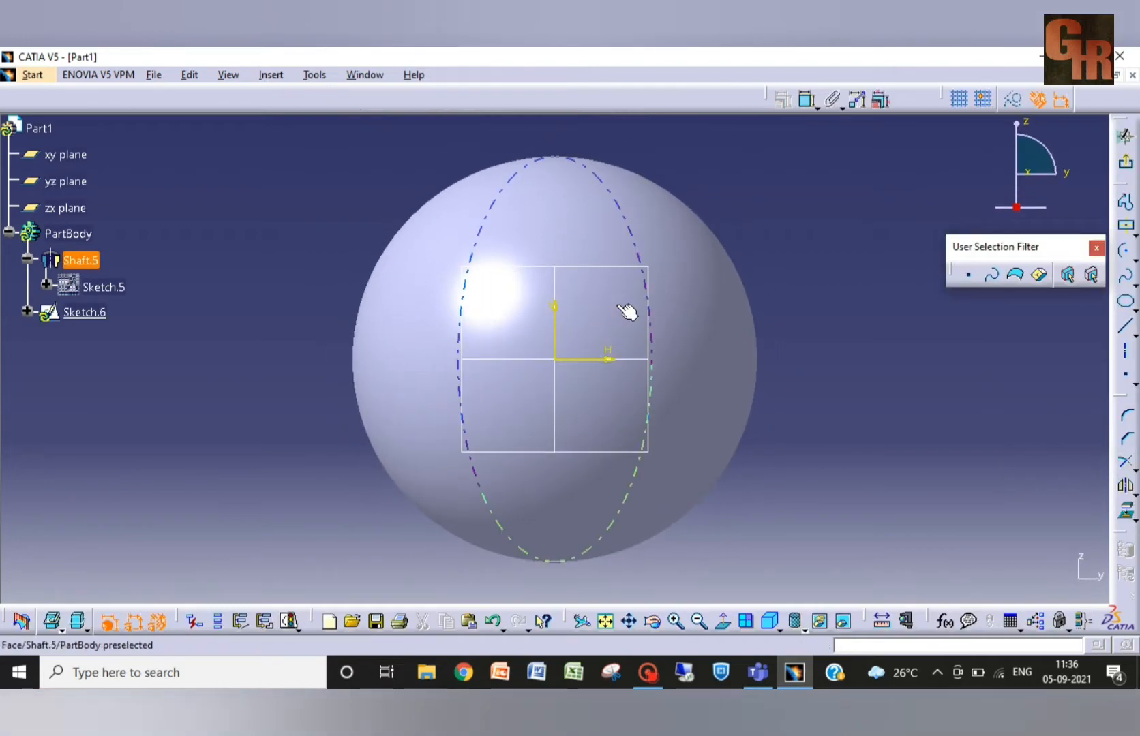
pyautogui.click(629, 622)
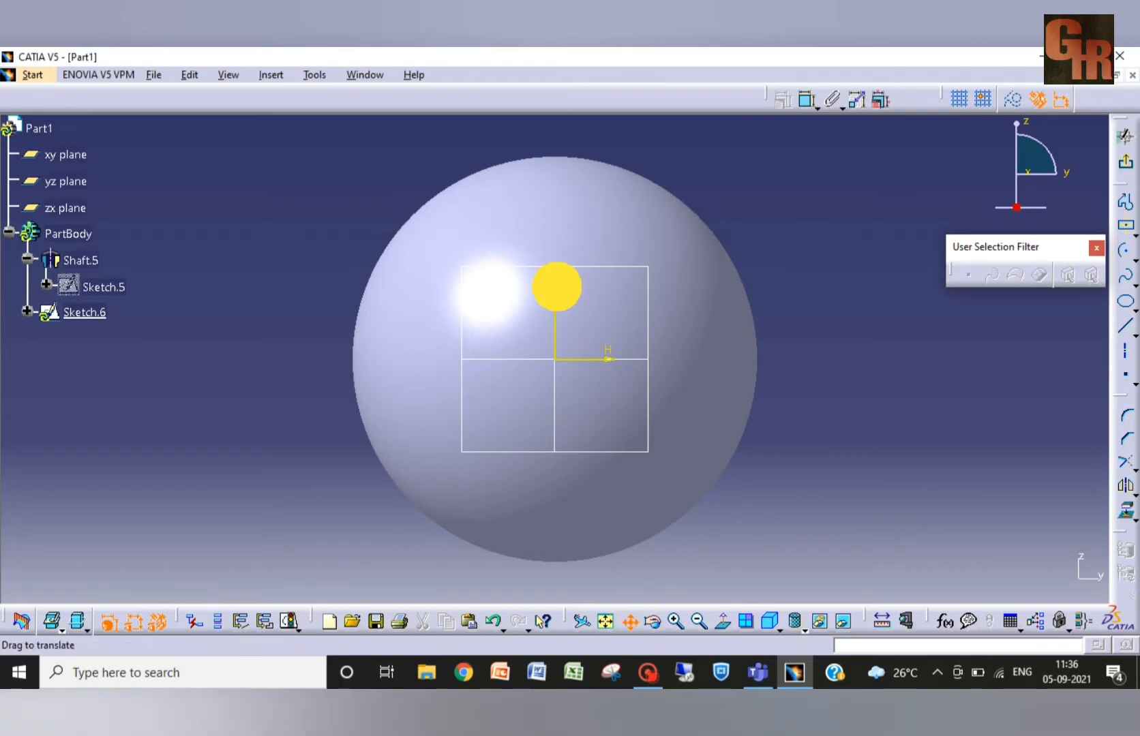
pyautogui.moveTo(556, 286)
pyautogui.mouseDown()
pyautogui.moveTo(560, 438)
pyautogui.moveTo(575, 453)
pyautogui.mouseUp()
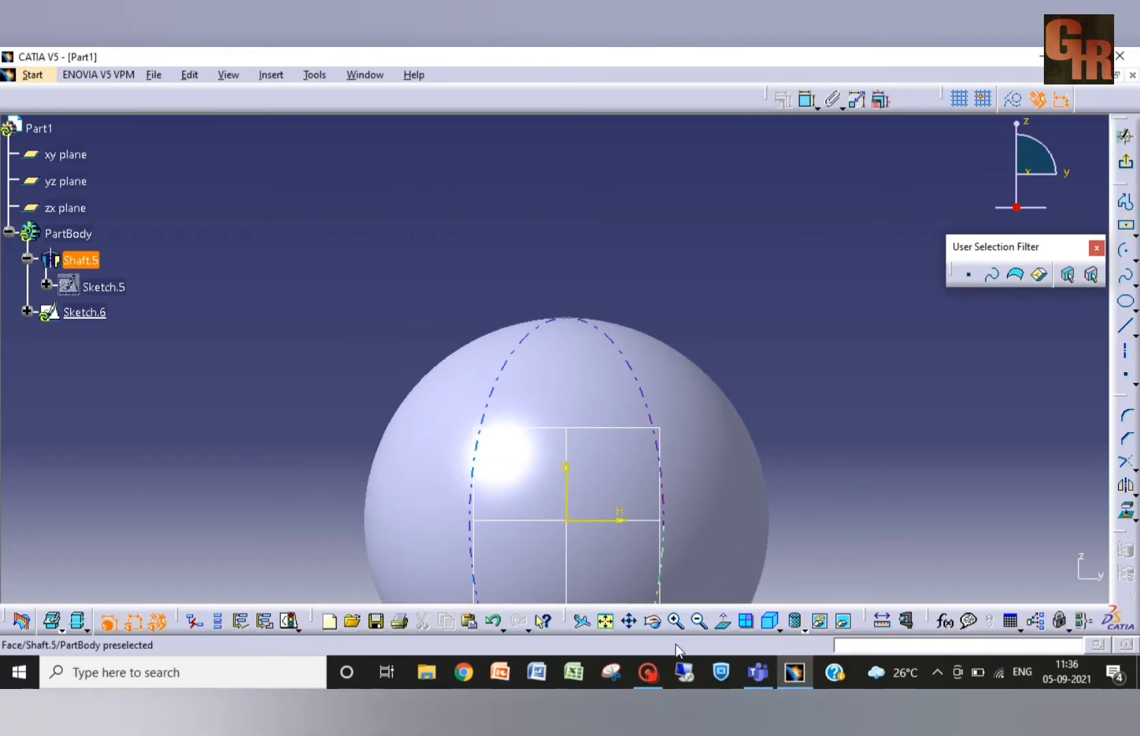
pyautogui.click(675, 620)
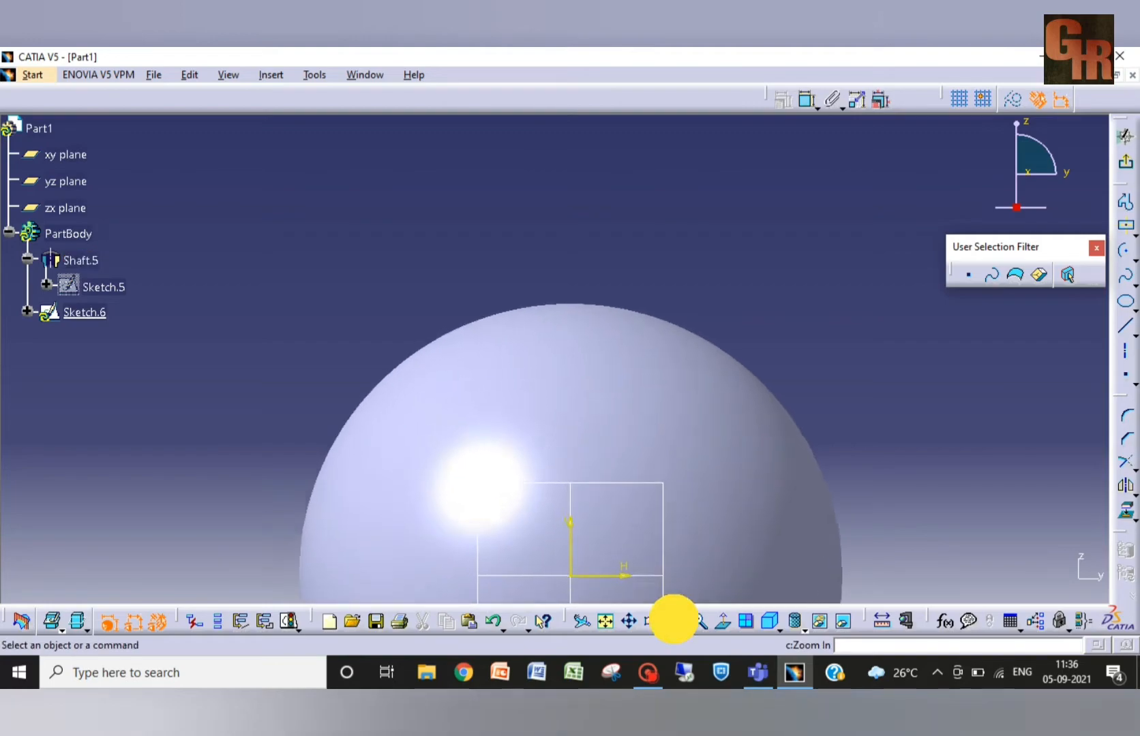
pyautogui.click(633, 621)
pyautogui.moveTo(598, 459); pyautogui.dragTo(610, 323)
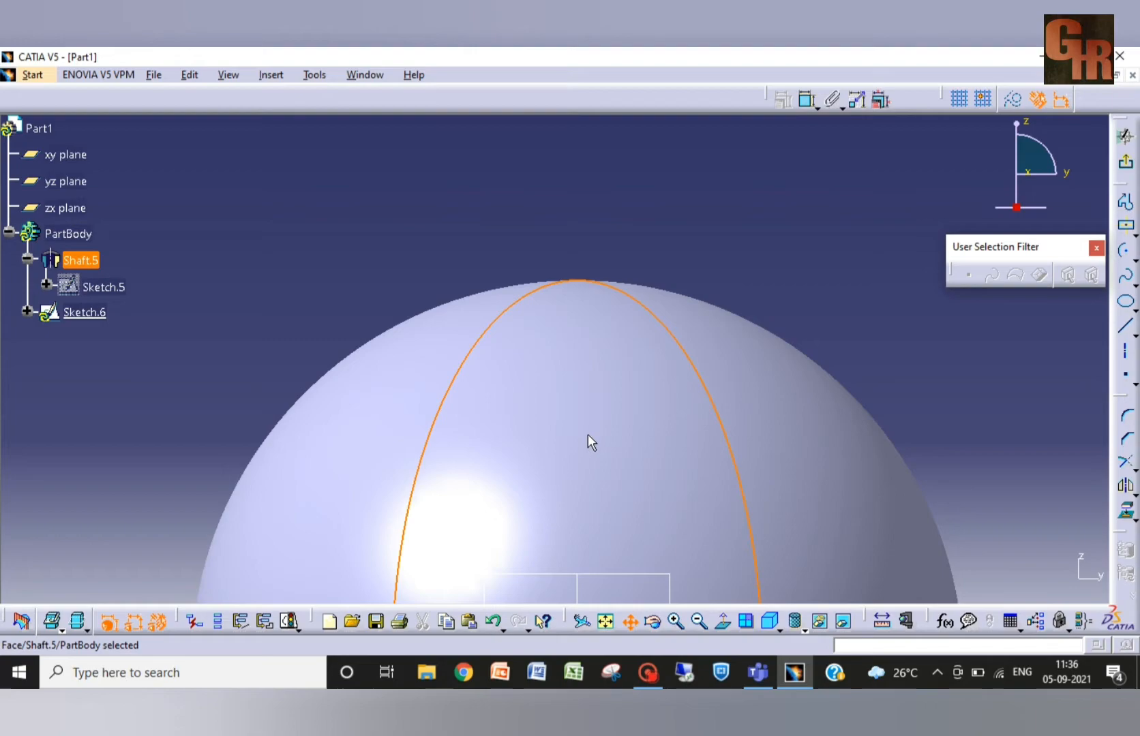
pyautogui.moveTo(588, 434)
pyautogui.mouseDown()
pyautogui.moveTo(602, 254)
pyautogui.moveTo(587, 332)
pyautogui.mouseUp()
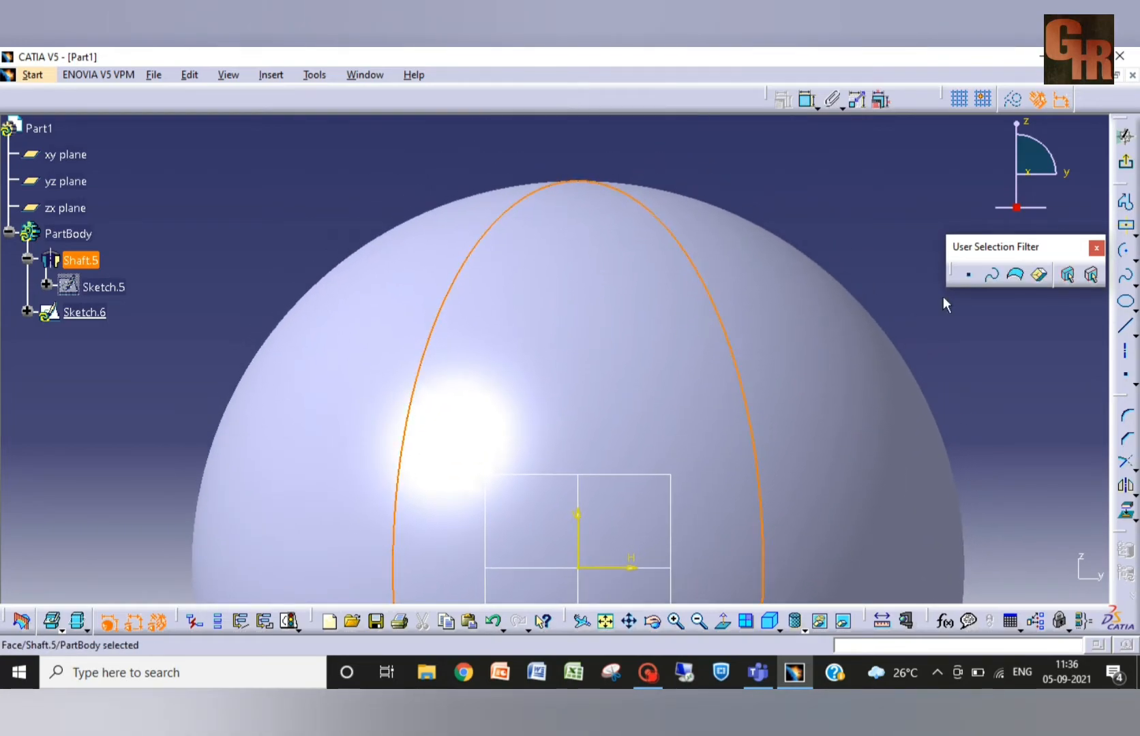
pyautogui.click(1125, 230)
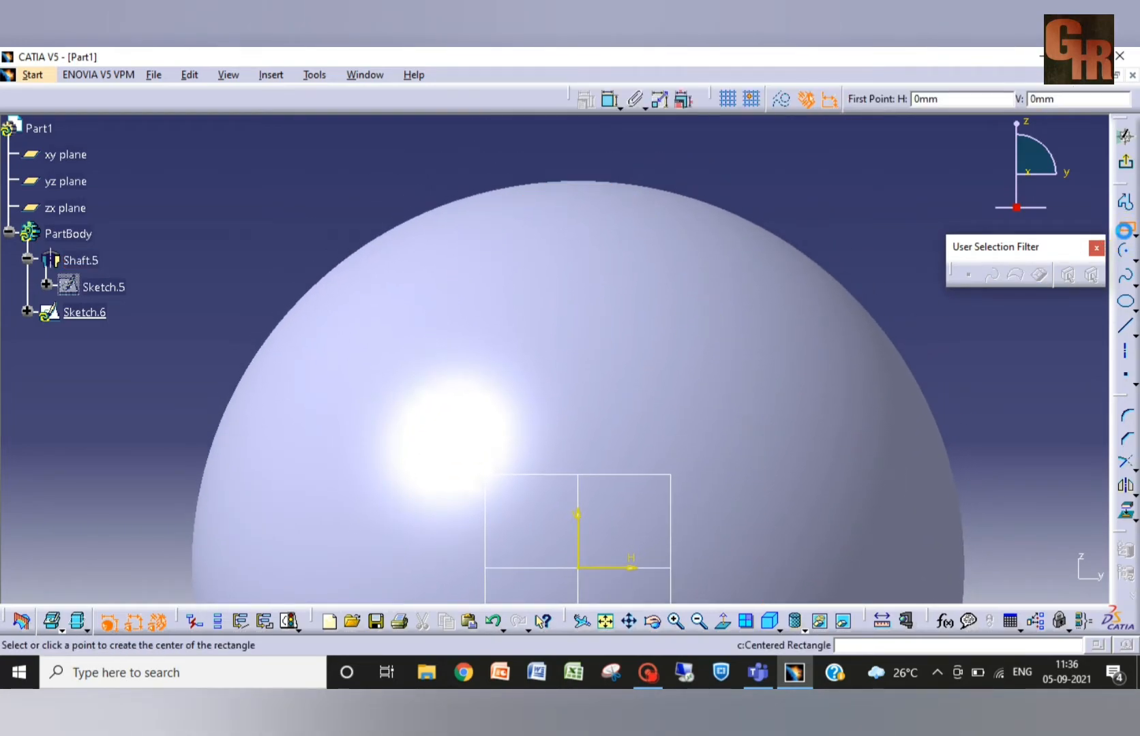
pyautogui.click(578, 180)
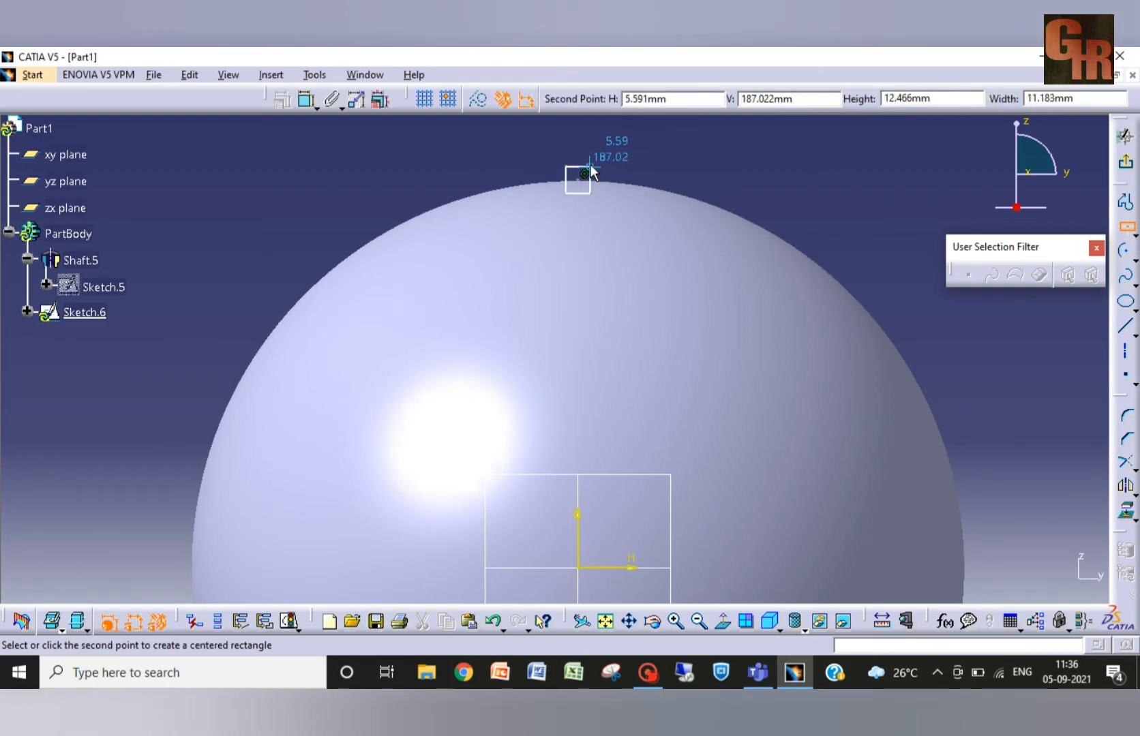
pyautogui.click(590, 166)
pyautogui.click(732, 176)
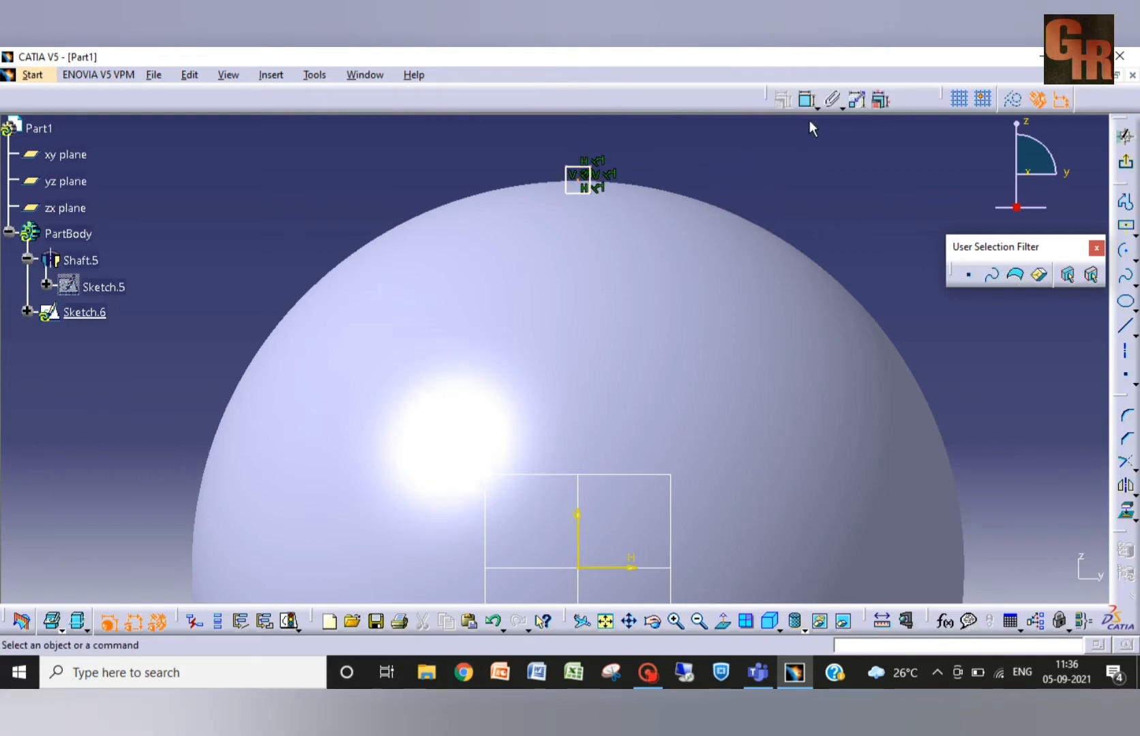
# Step: Dimension the width of the small rectangle at the sphere's top and set it to 1.5 mm
pyautogui.click(807, 102)
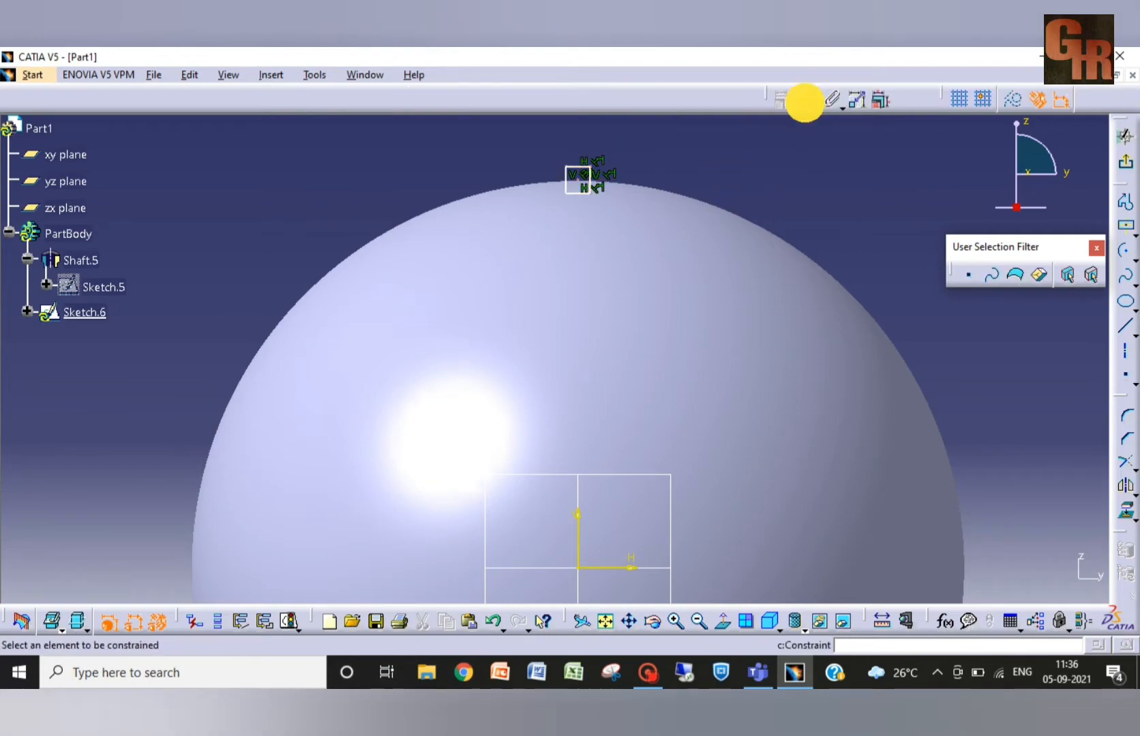
pyautogui.click(585, 167)
pyautogui.click(582, 153)
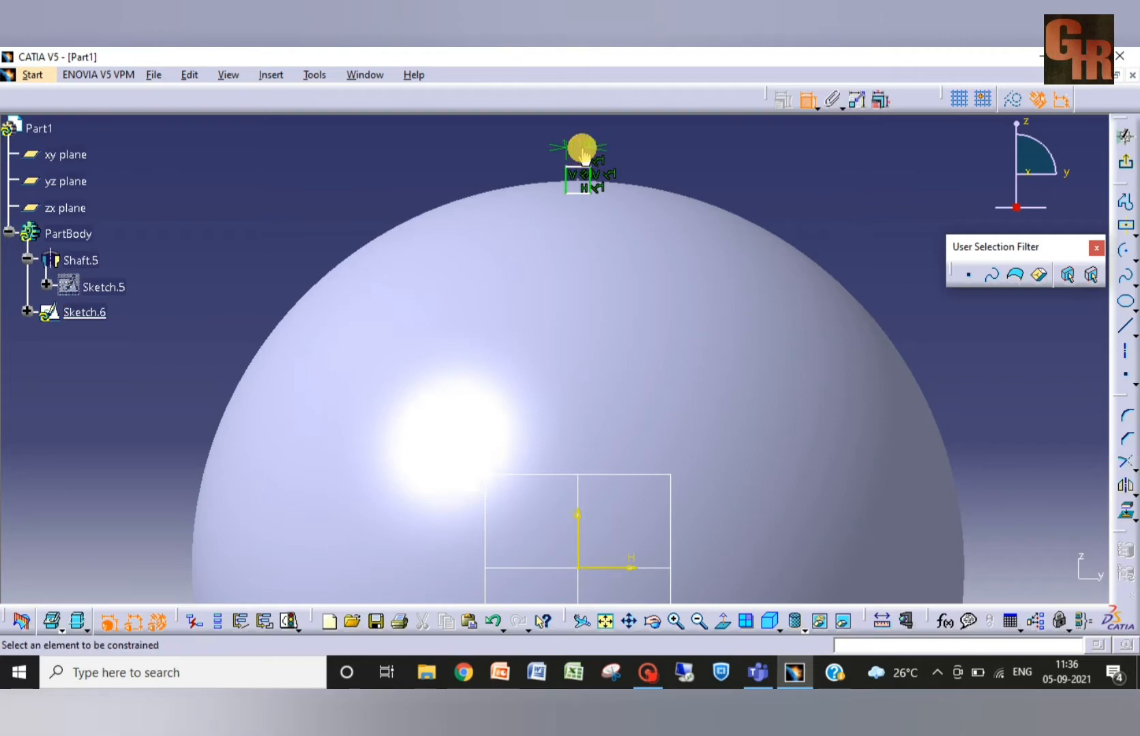
pyautogui.doubleClick(580, 146)
pyautogui.write('1.5')
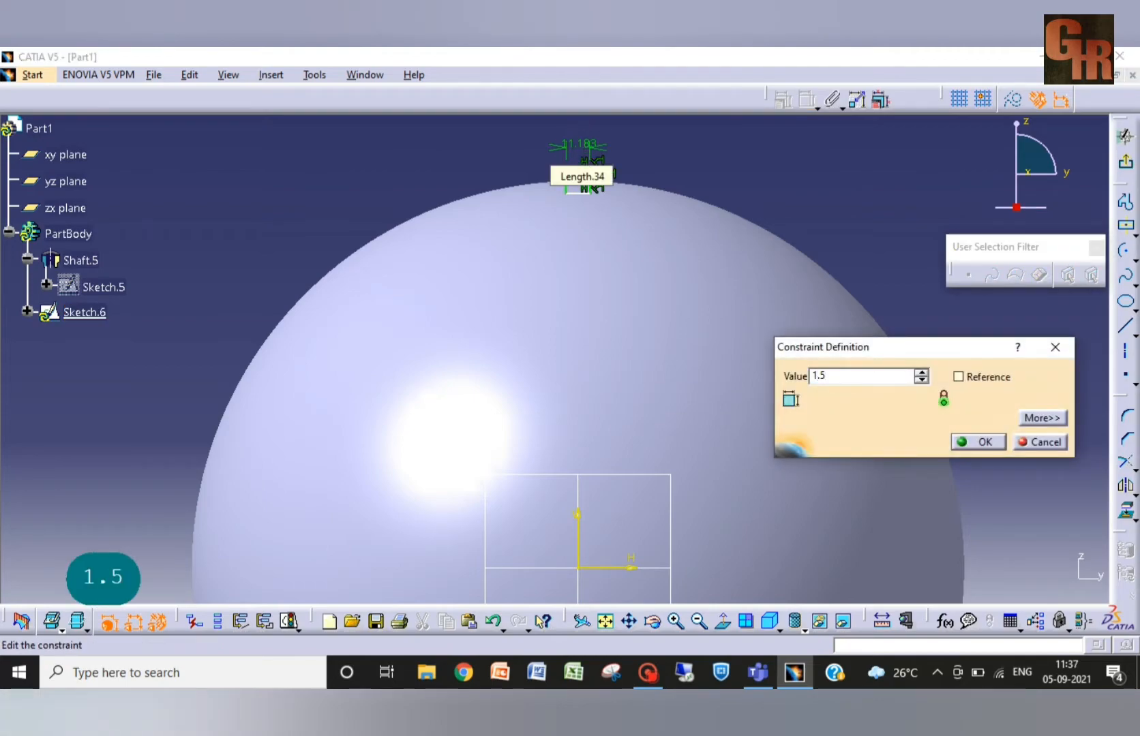
pyautogui.press('Return')
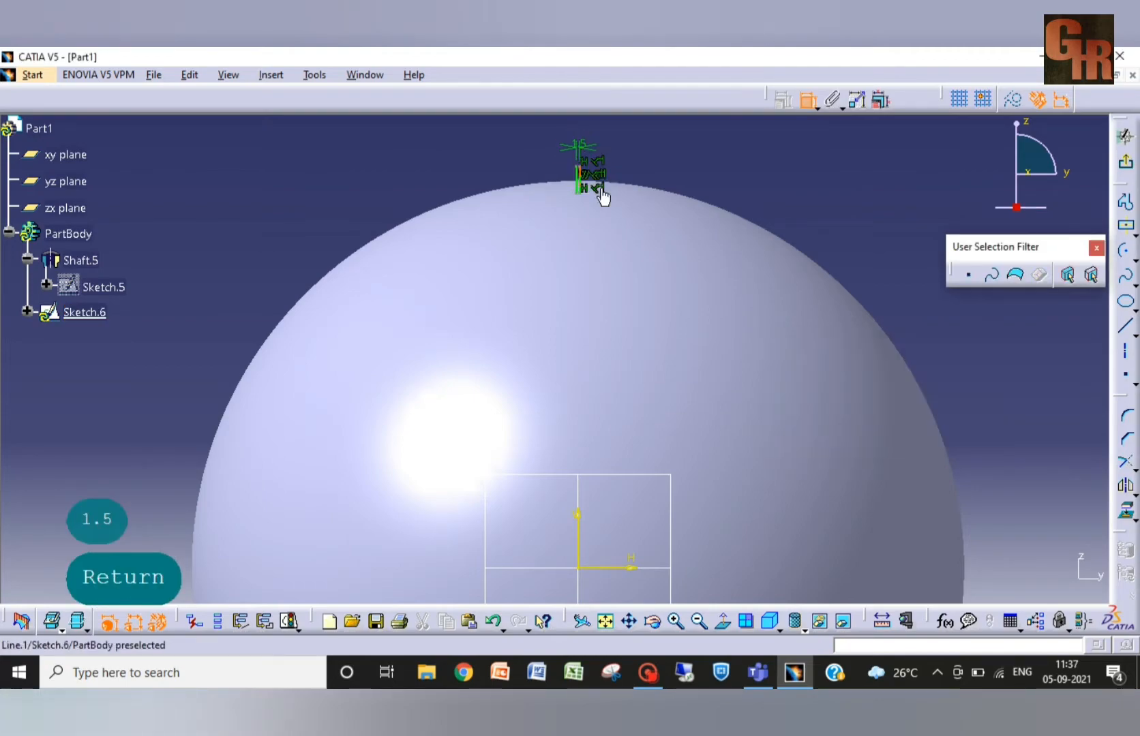
# Step: Dimension the small rectangle's height, place the dimension beside it and set the value to 2 mm
pyautogui.click(584, 184)
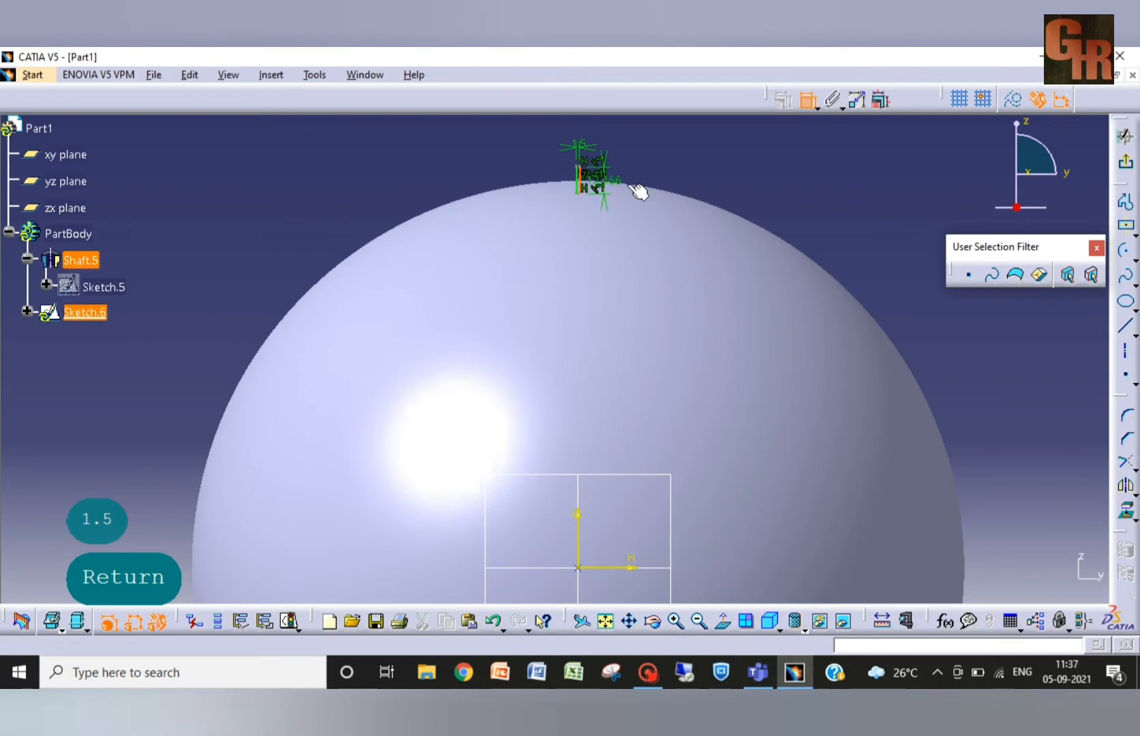
pyautogui.click(659, 174)
pyautogui.doubleClick(659, 174)
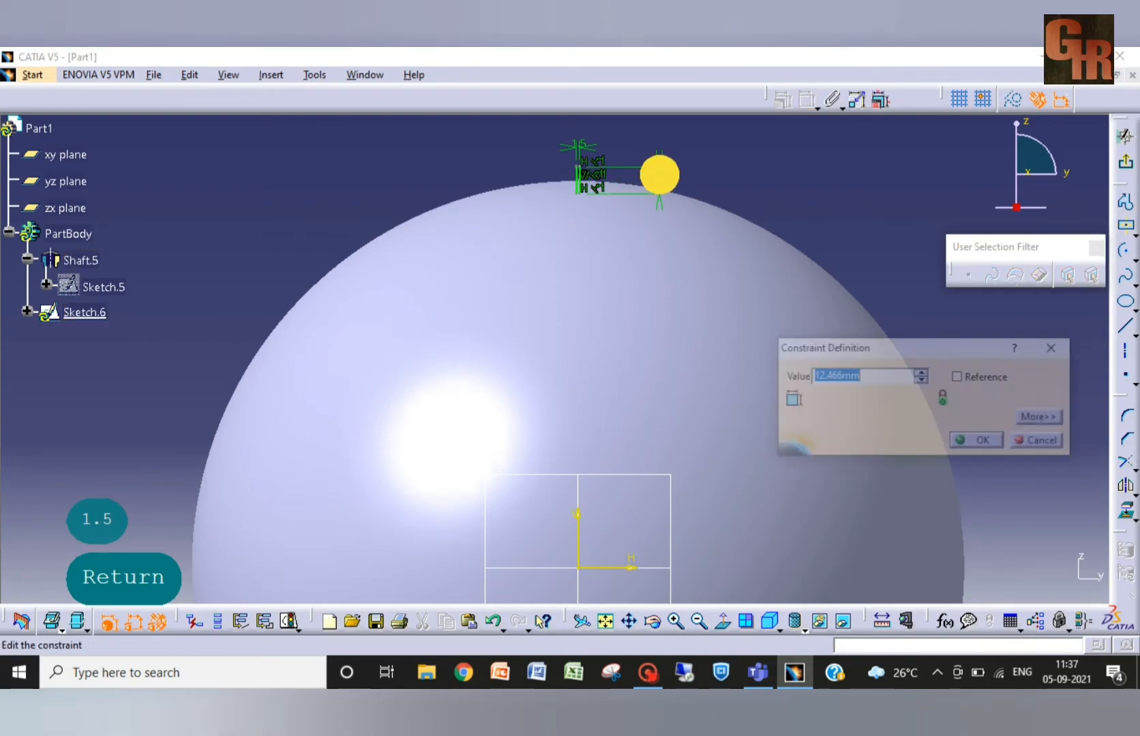
pyautogui.write('2')
pyautogui.press('Return')
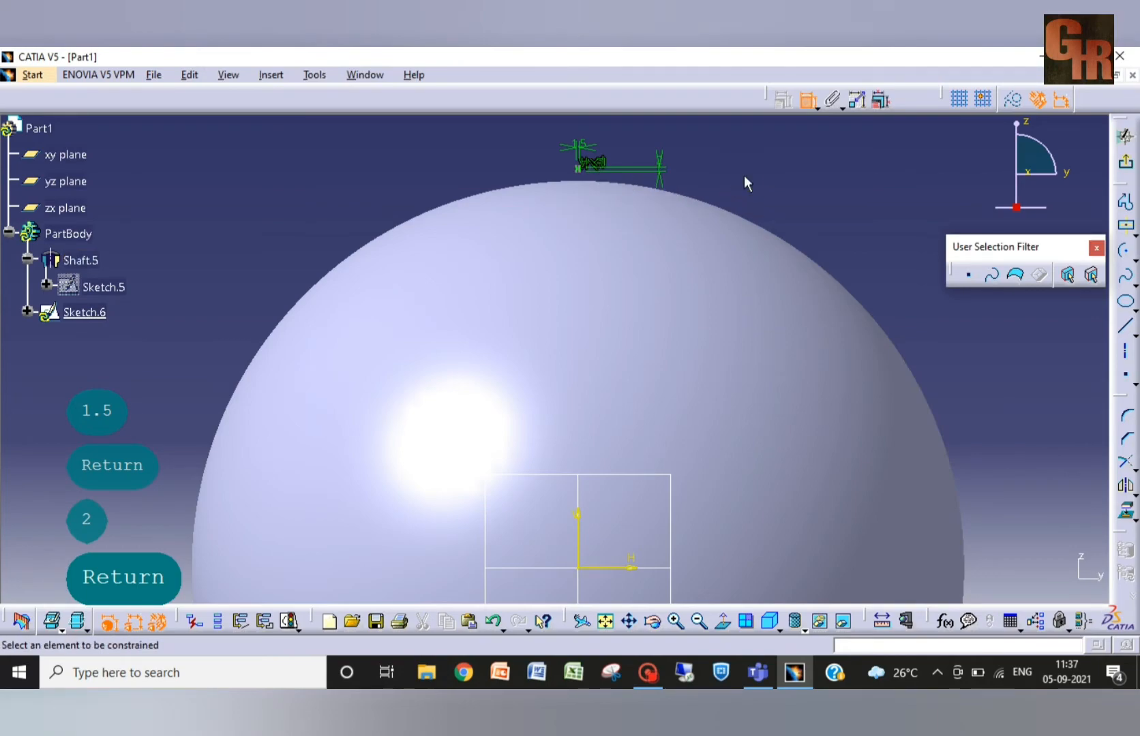
pyautogui.press('Escape')
pyautogui.press('Escape')
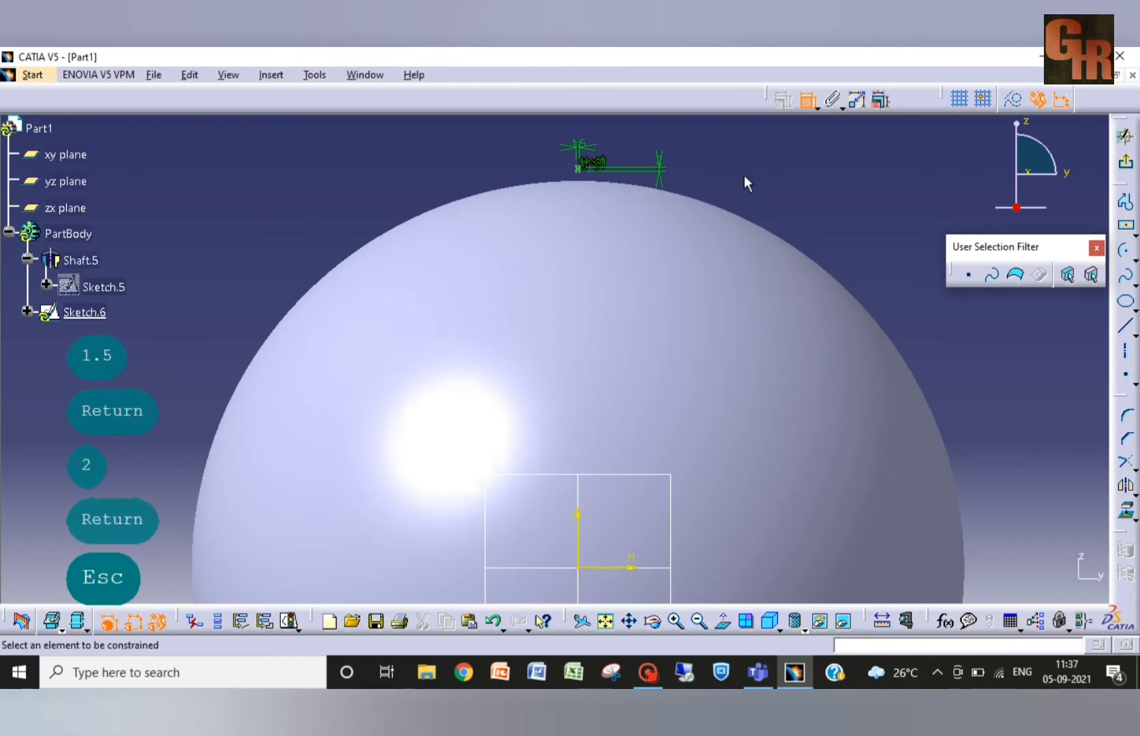
# Step: Reposition the 1.5 x 2 mm rectangle so that it straddles the sphere's outline at its topmost point
pyautogui.click(583, 182)
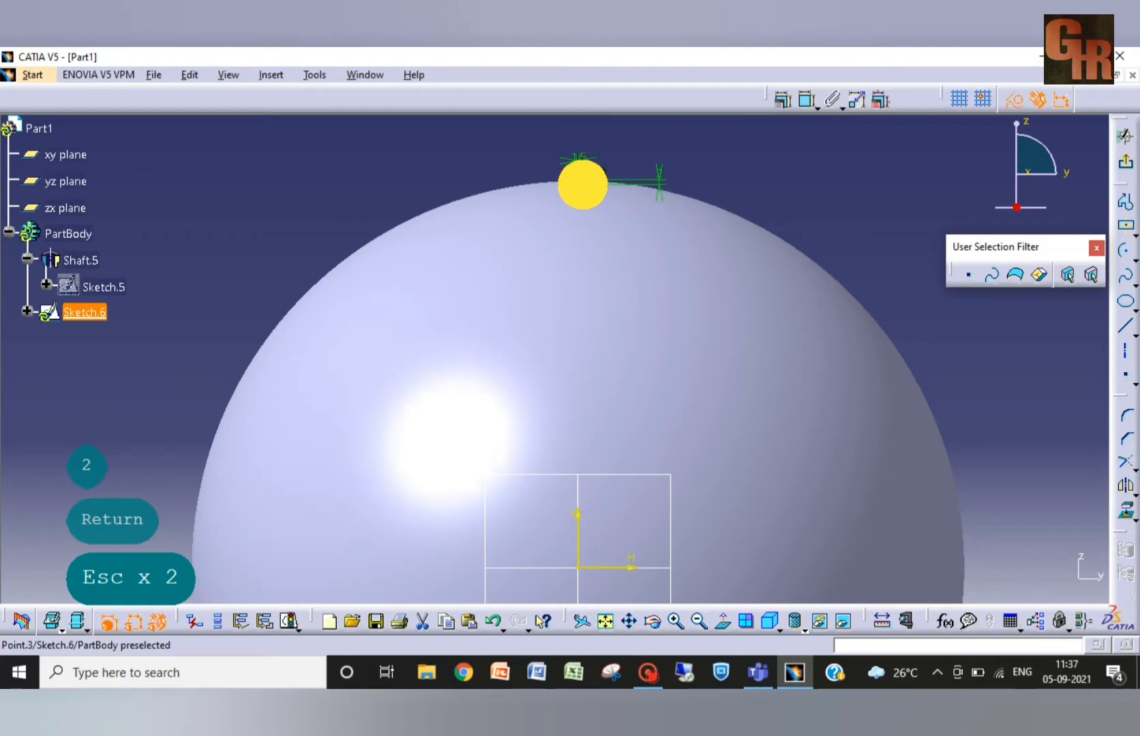
pyautogui.moveTo(582, 184); pyautogui.dragTo(580, 181)
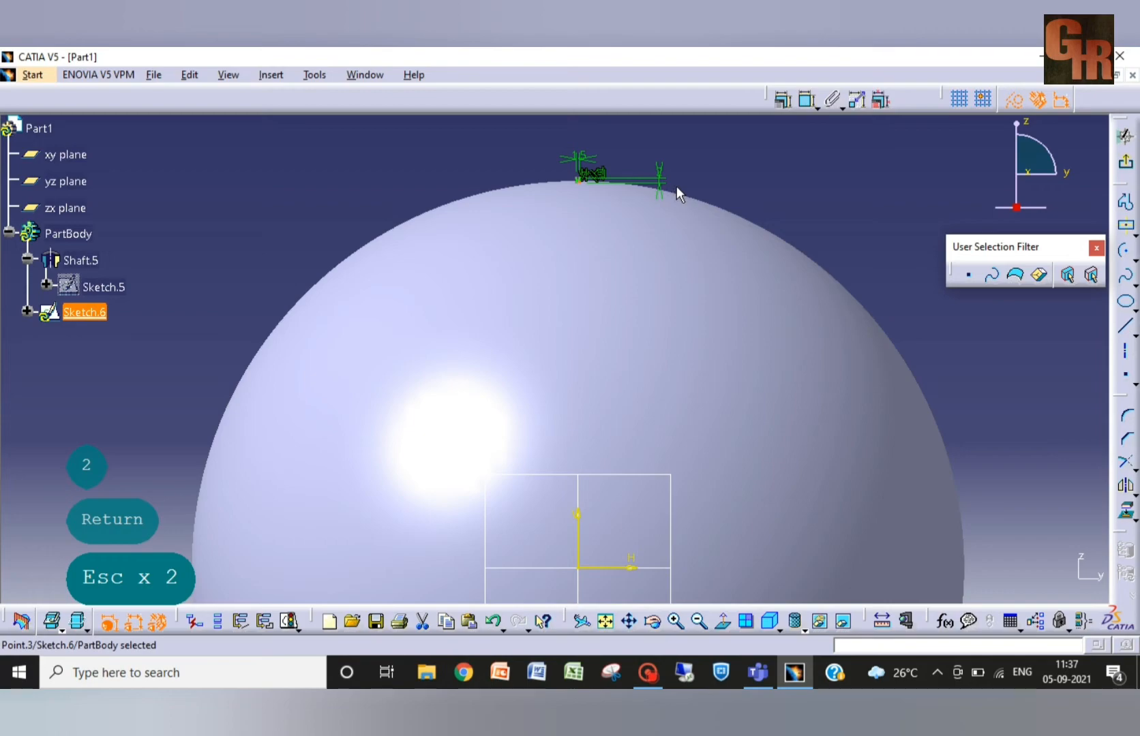
pyautogui.click(677, 621)
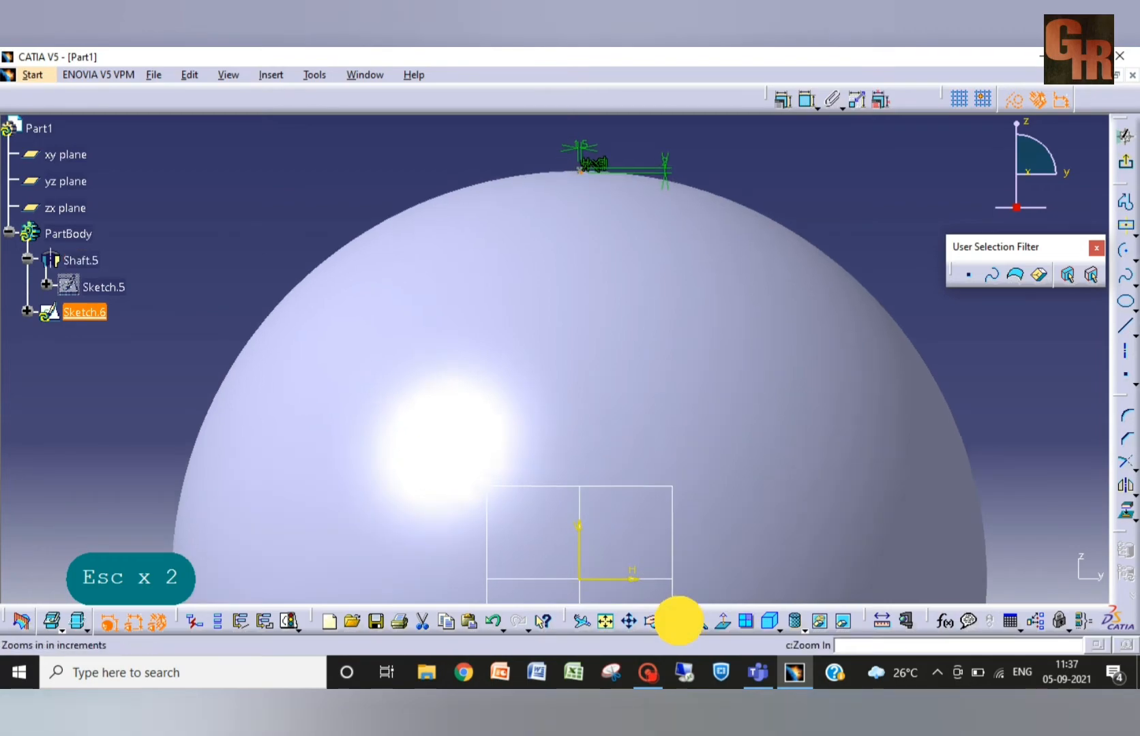
pyautogui.click(679, 620)
pyautogui.click(679, 620)
pyautogui.click(679, 620)
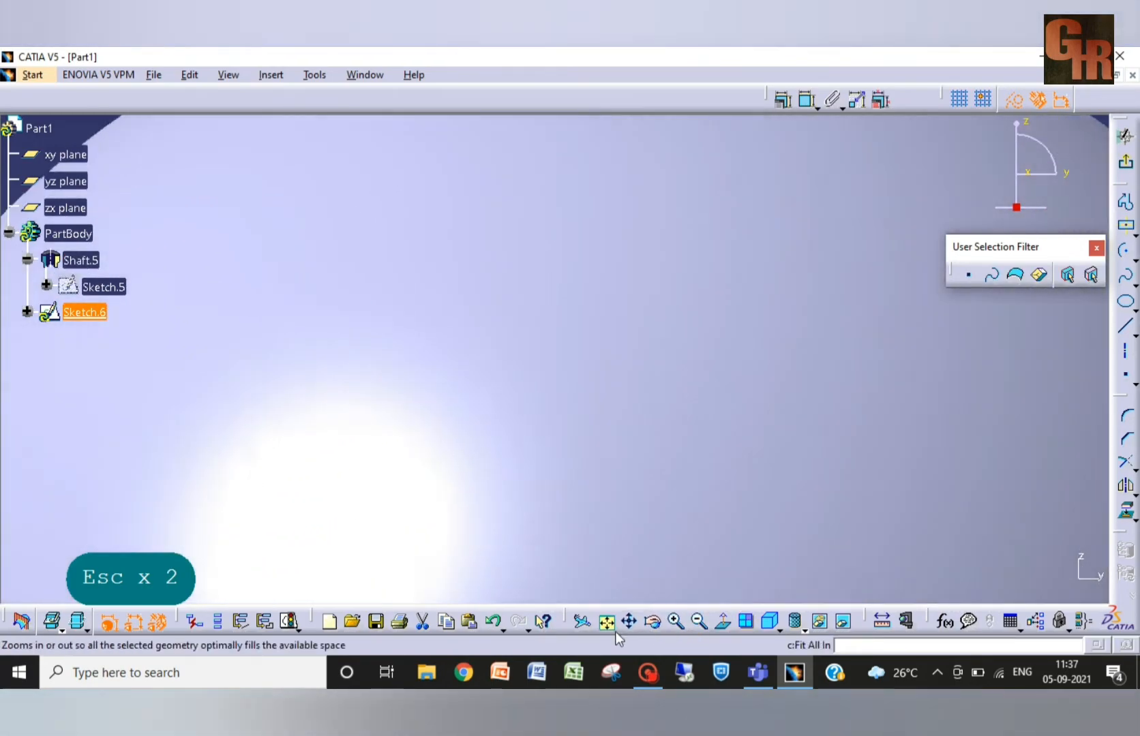
pyautogui.click(606, 621)
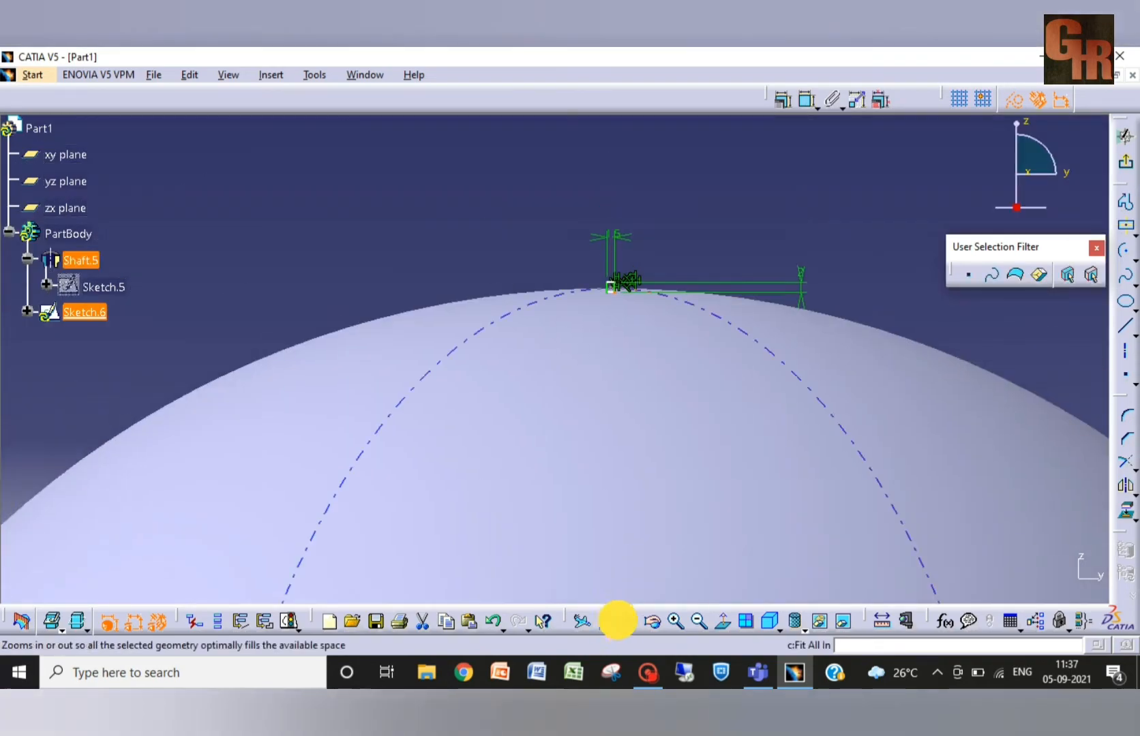
pyautogui.click(638, 369)
pyautogui.doubleClick(630, 315)
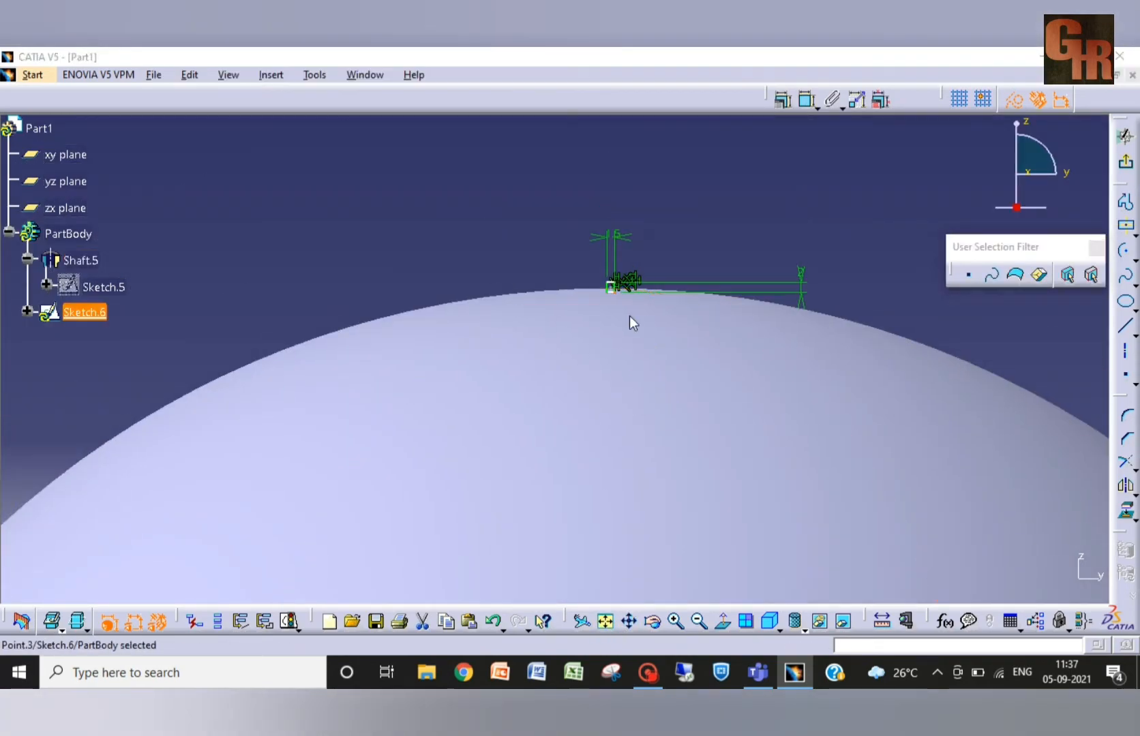
pyautogui.hotkey('ctrl', 'v')
pyautogui.click(653, 301)
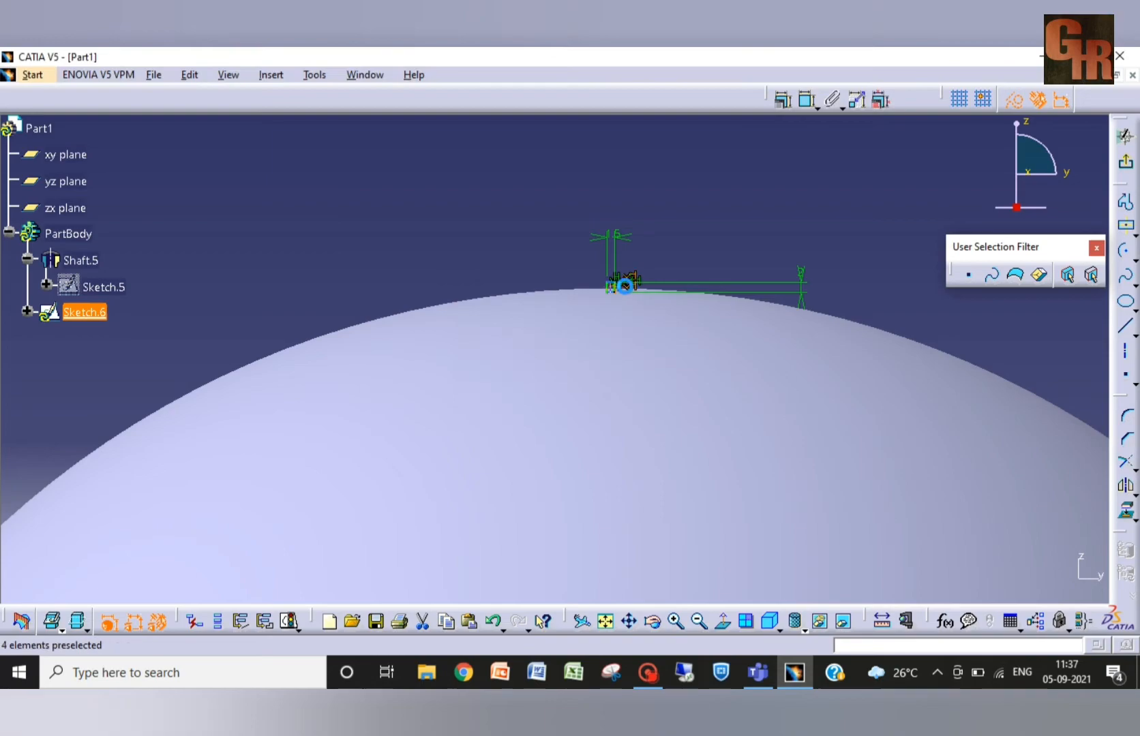
pyautogui.click(612, 290)
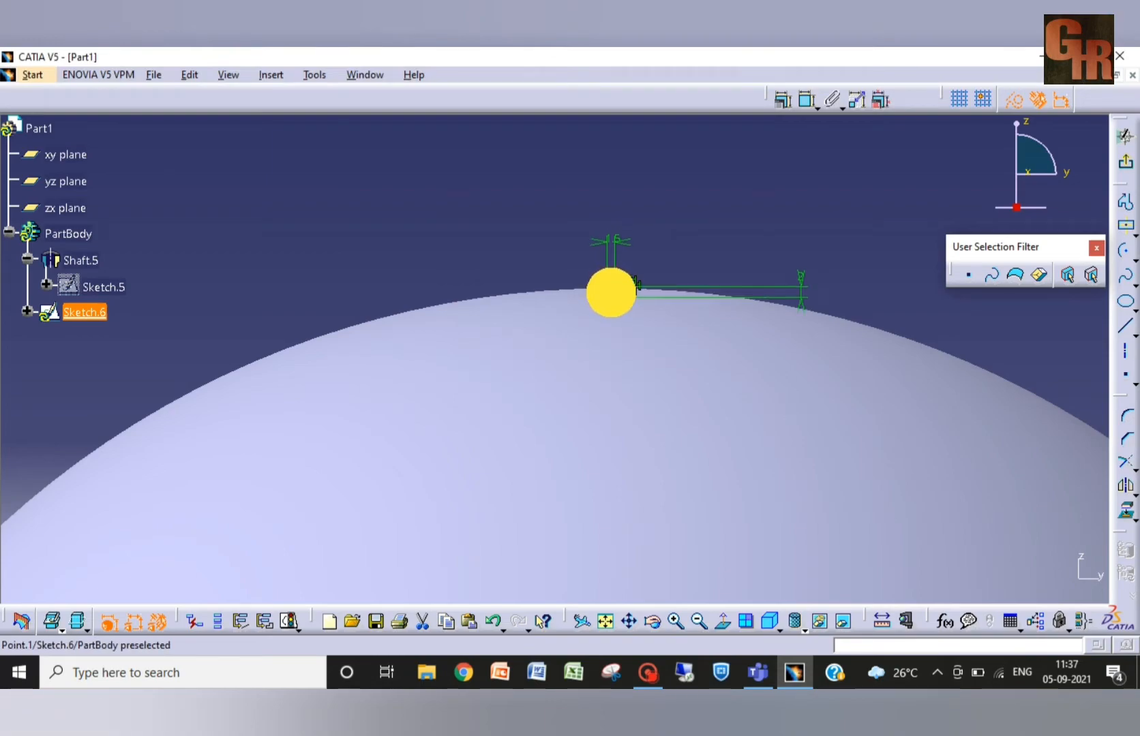
pyautogui.moveTo(611, 292); pyautogui.dragTo(610, 289)
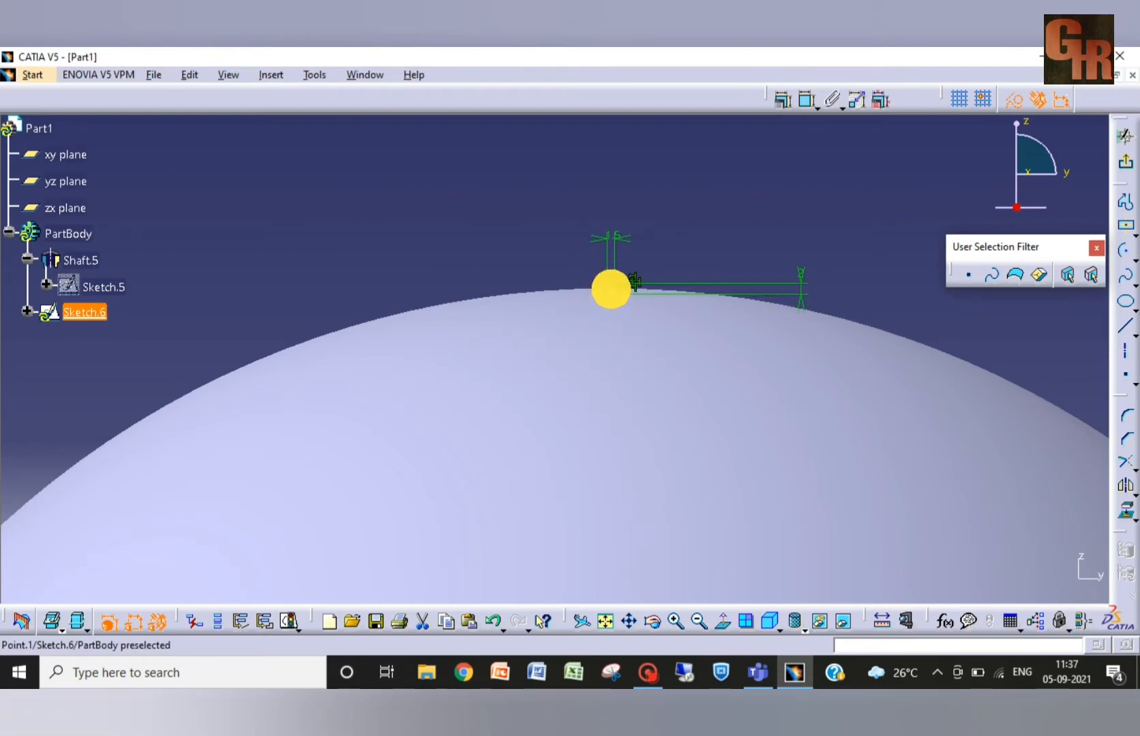
pyautogui.click(739, 246)
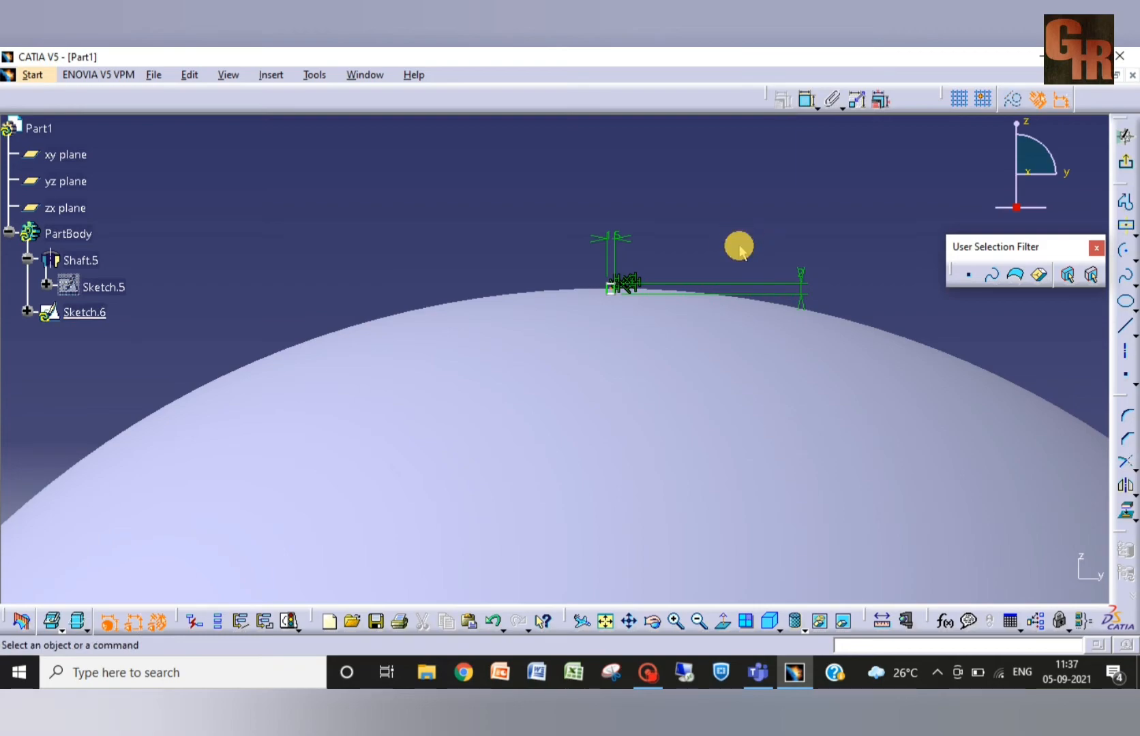
# Step: Exit the sketch and cut the rectangle around the sphere with Groove about the sketch's horizontal direction, first angle 360 deg, second angle 0 deg
pyautogui.click(1127, 167)
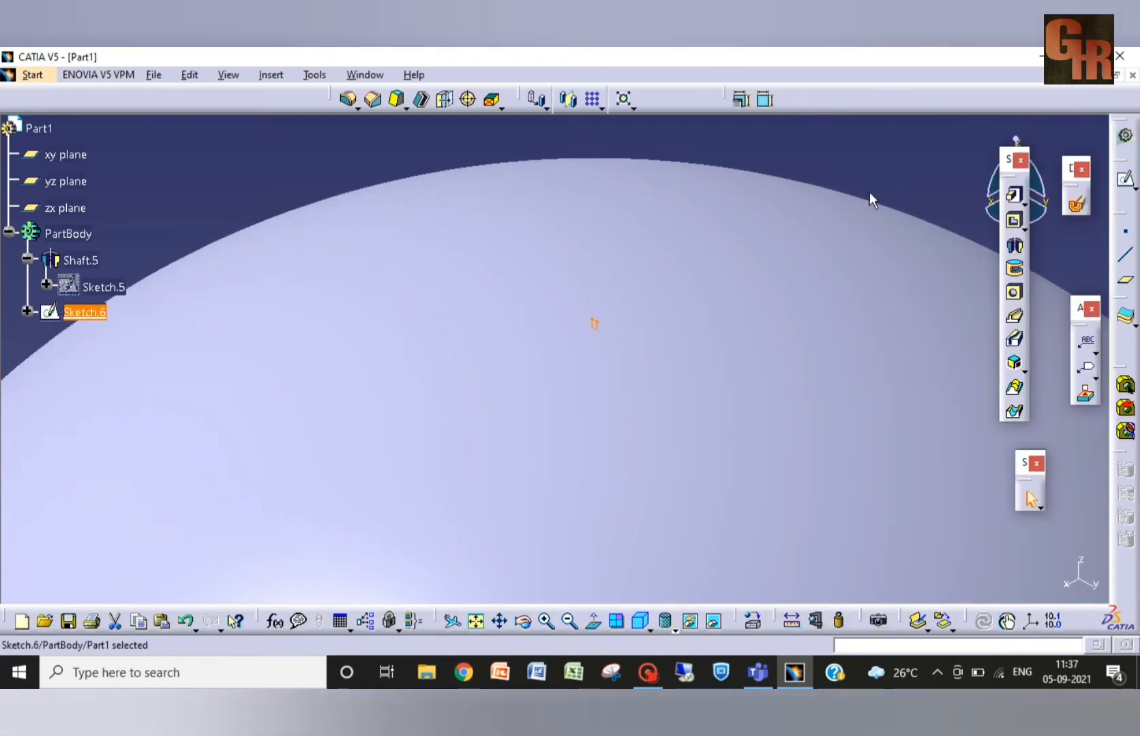
pyautogui.click(1014, 268)
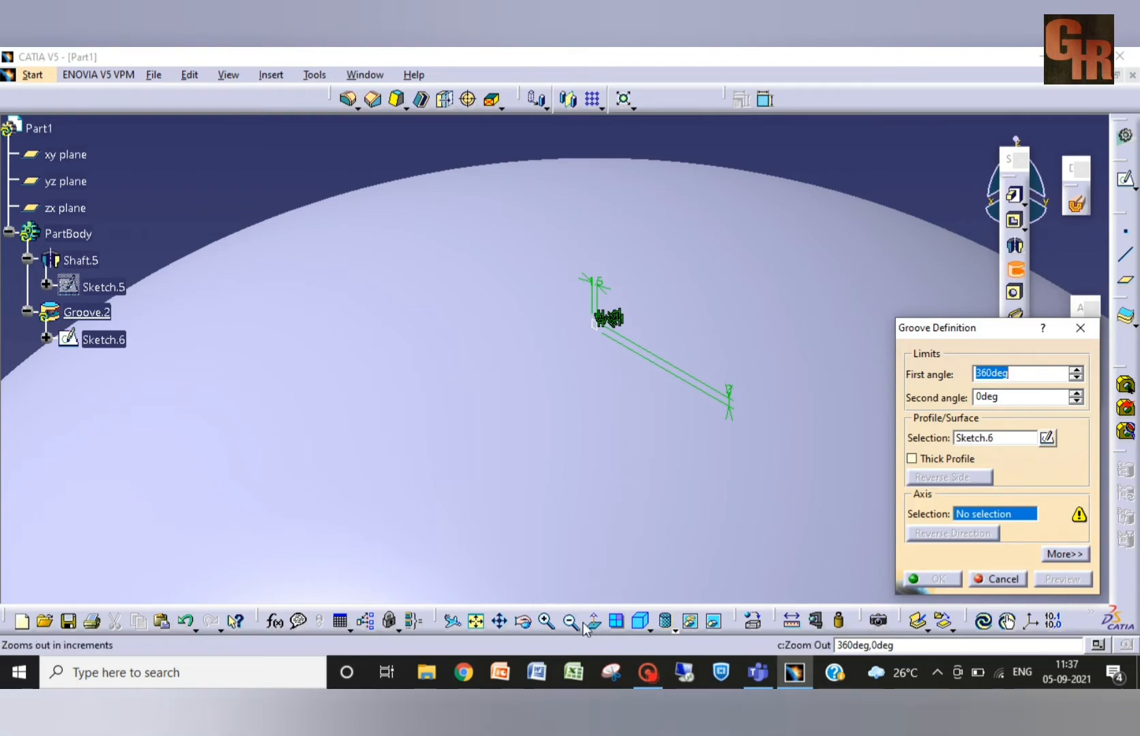
pyautogui.click(479, 623)
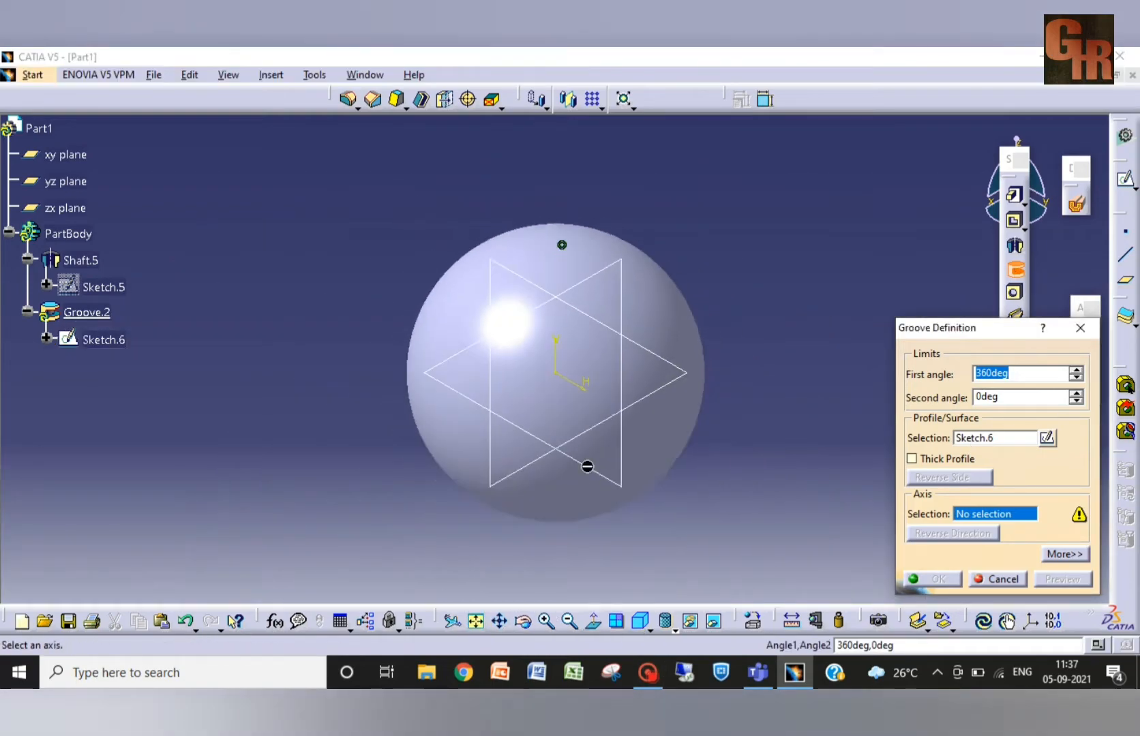
pyautogui.click(585, 375)
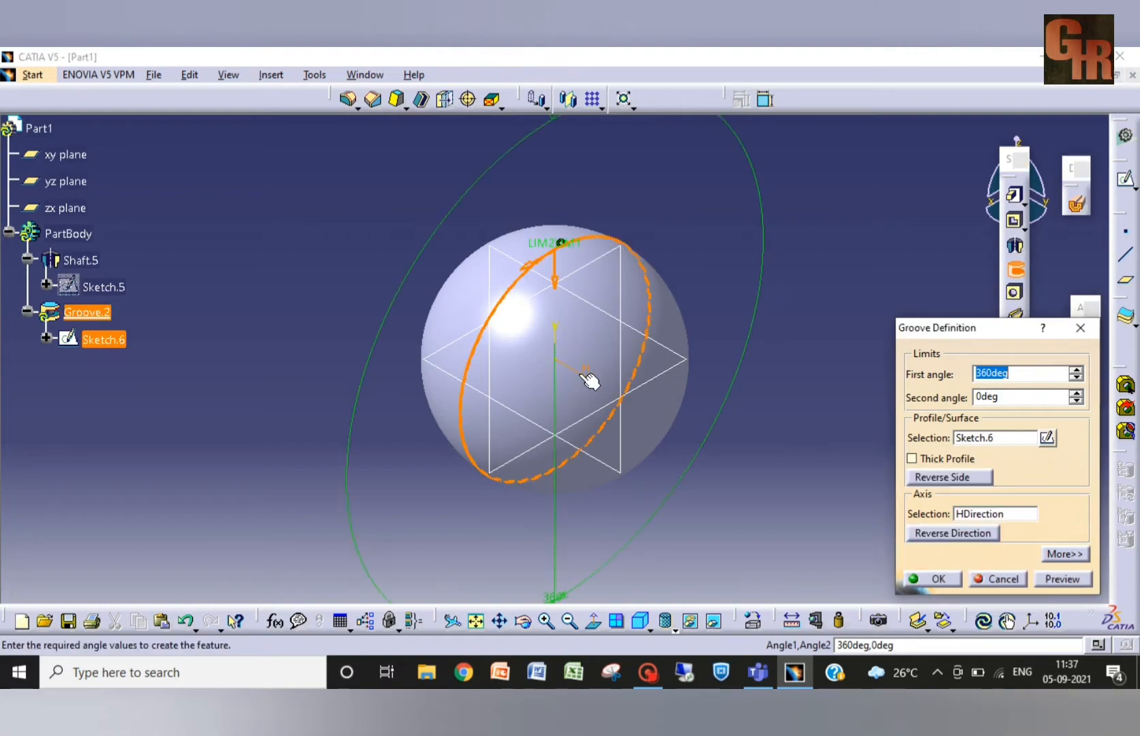
pyautogui.click(917, 580)
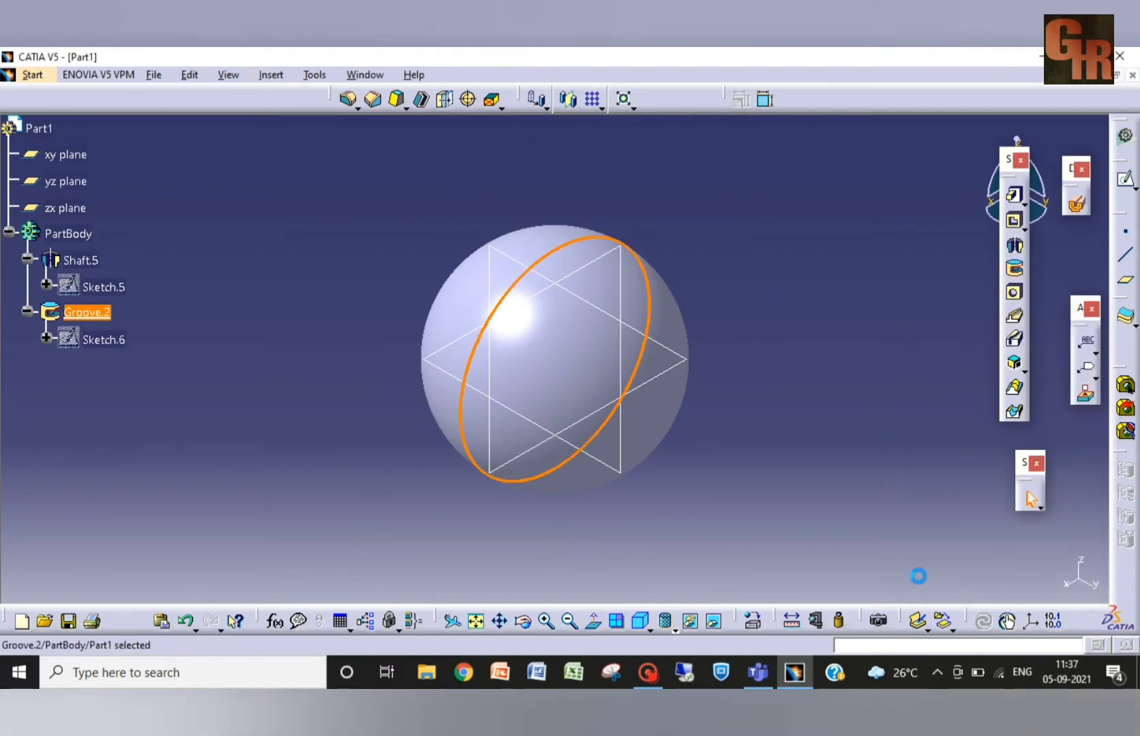
pyautogui.click(774, 461)
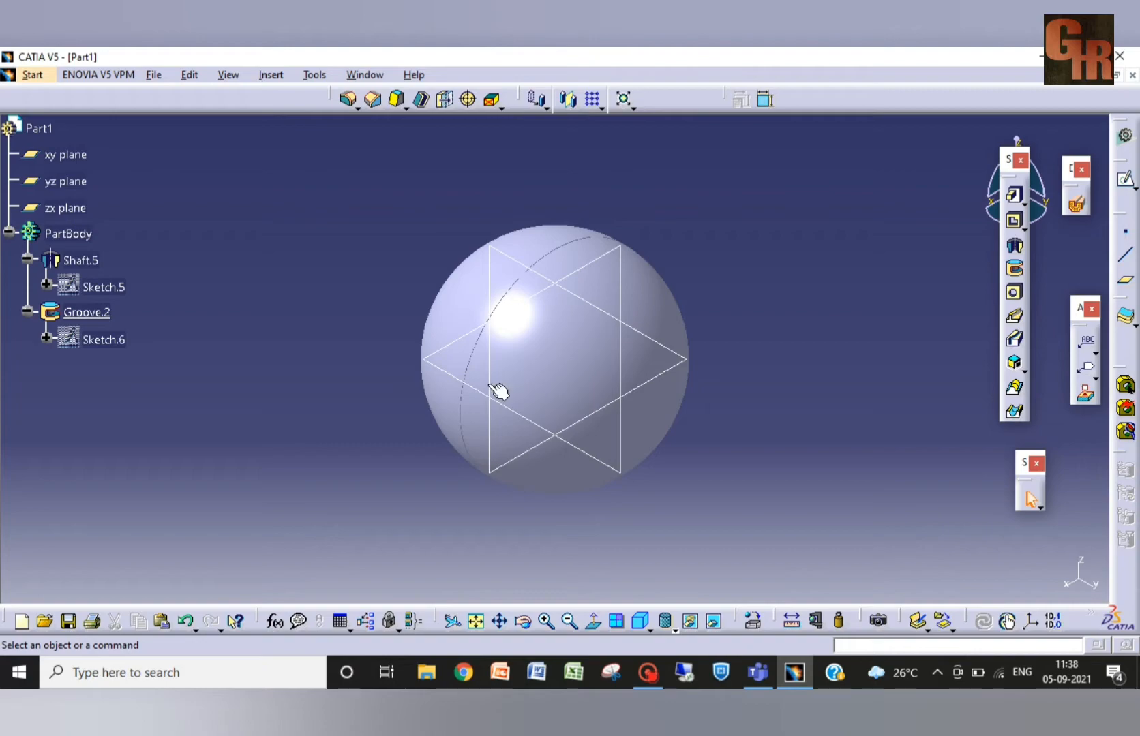
# Step: Start a sketch on the yz plane and draw a circle of about 1.6 mm radius on the sphere's outline, just beside the groove on the positive H side
pyautogui.click(611, 315)
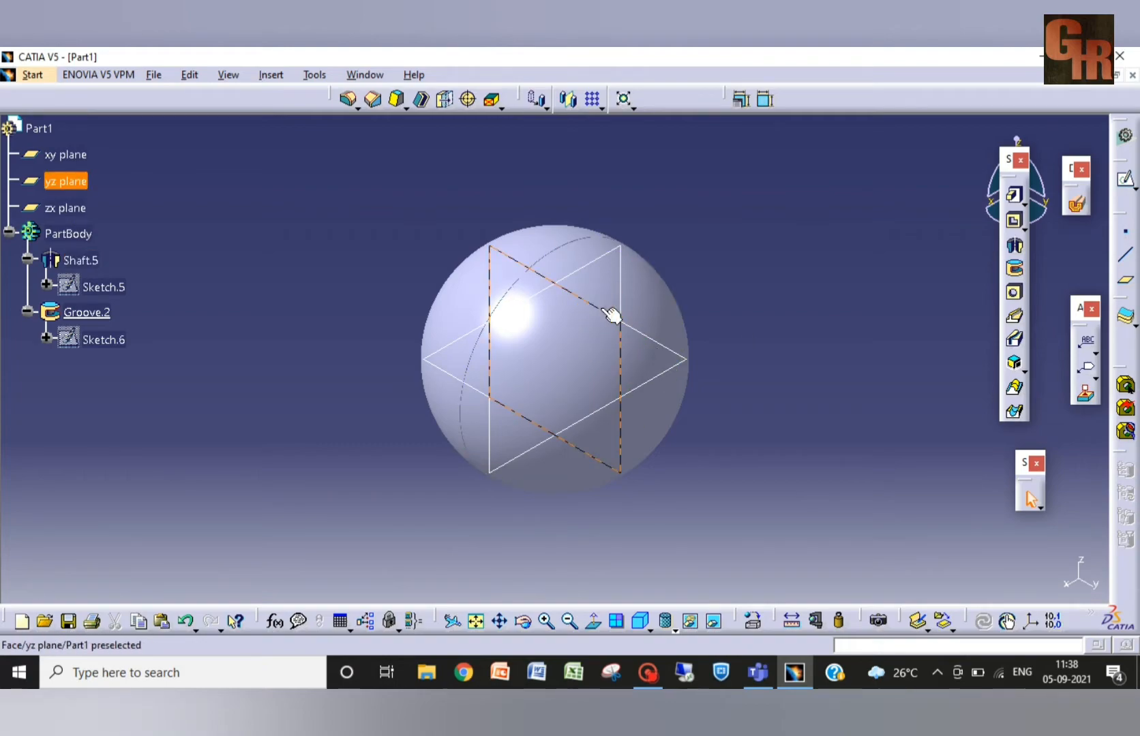
pyautogui.click(1125, 180)
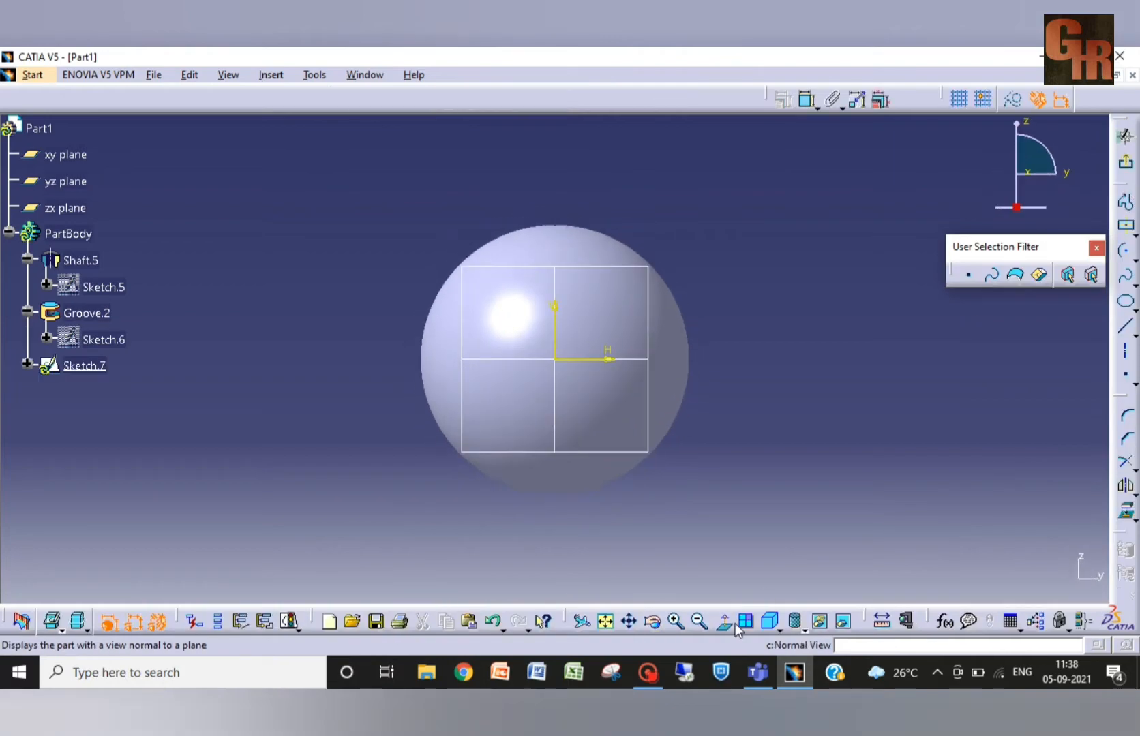
pyautogui.click(678, 621)
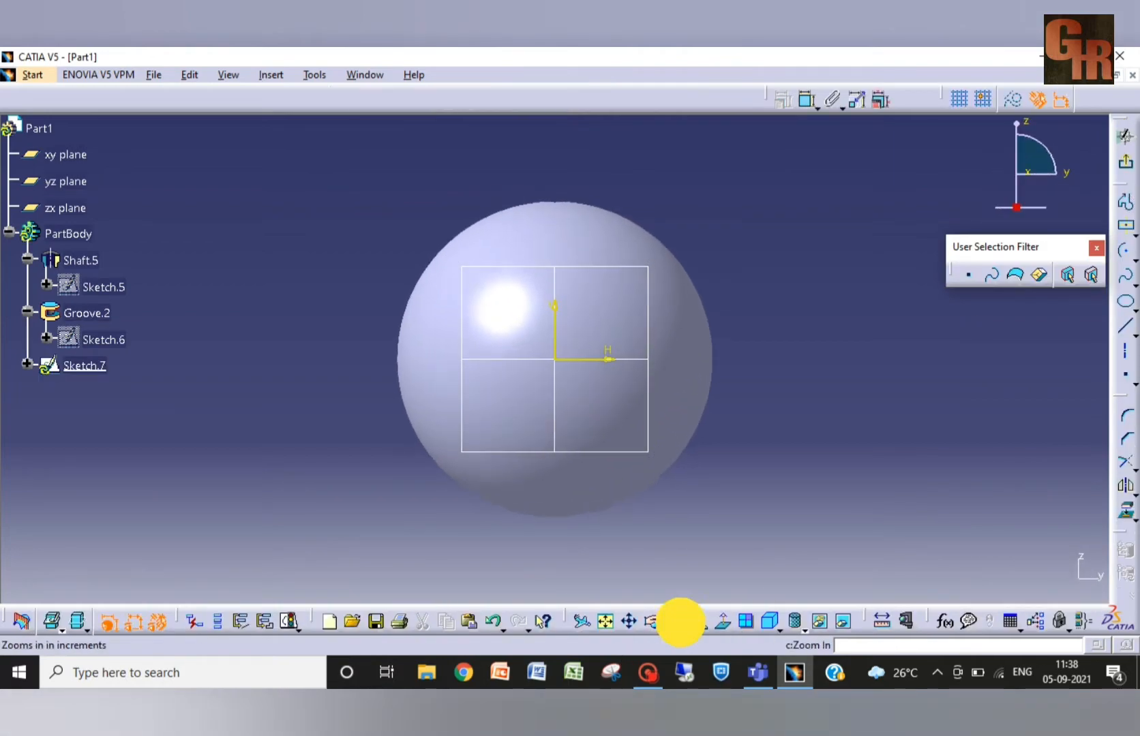
pyautogui.click(629, 621)
pyautogui.moveTo(576, 273); pyautogui.dragTo(593, 413)
pyautogui.click(678, 626)
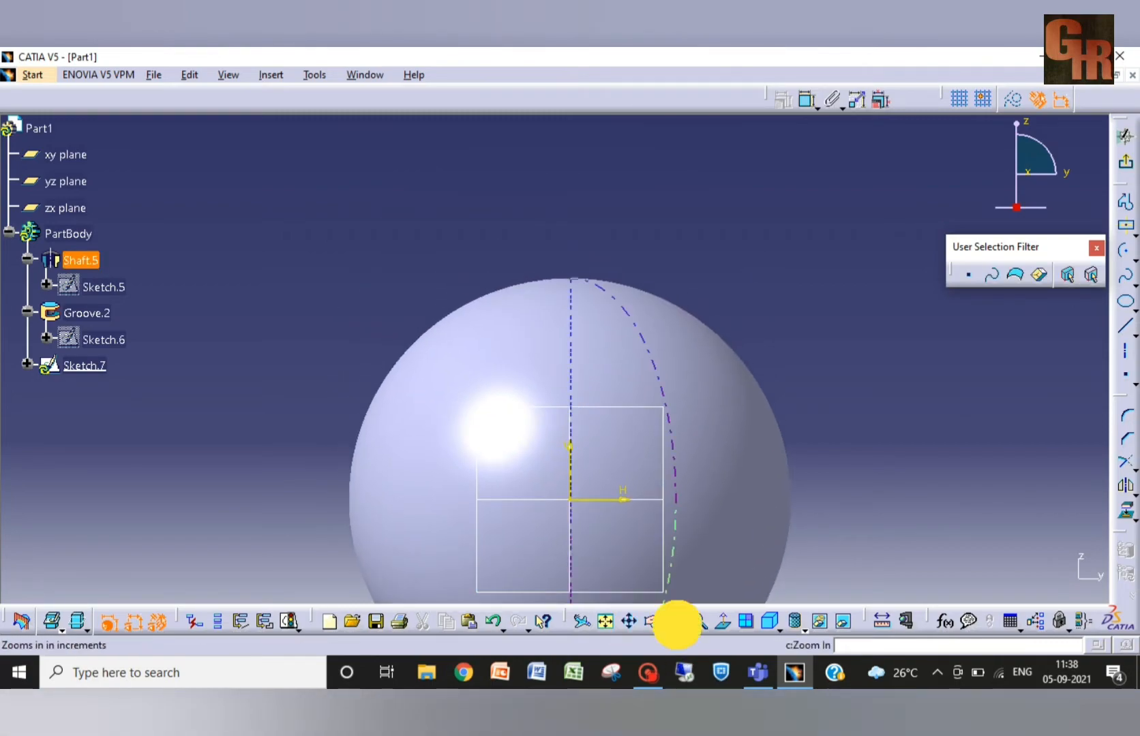
pyautogui.click(677, 623)
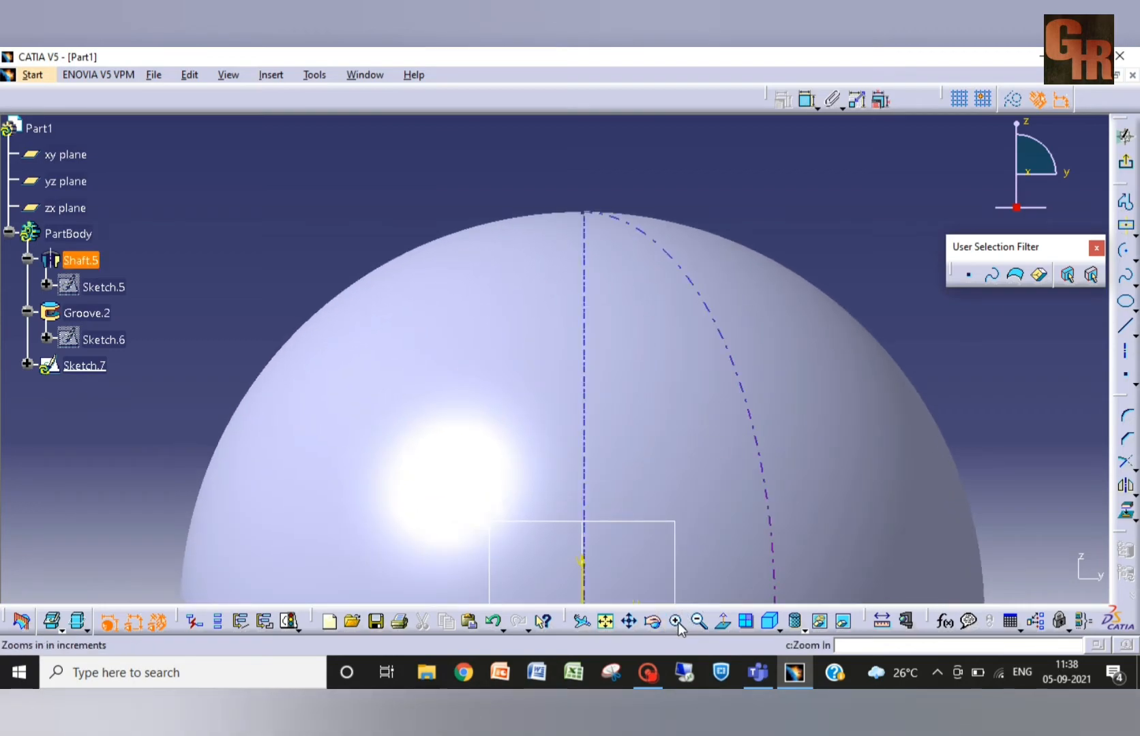
pyautogui.click(676, 622)
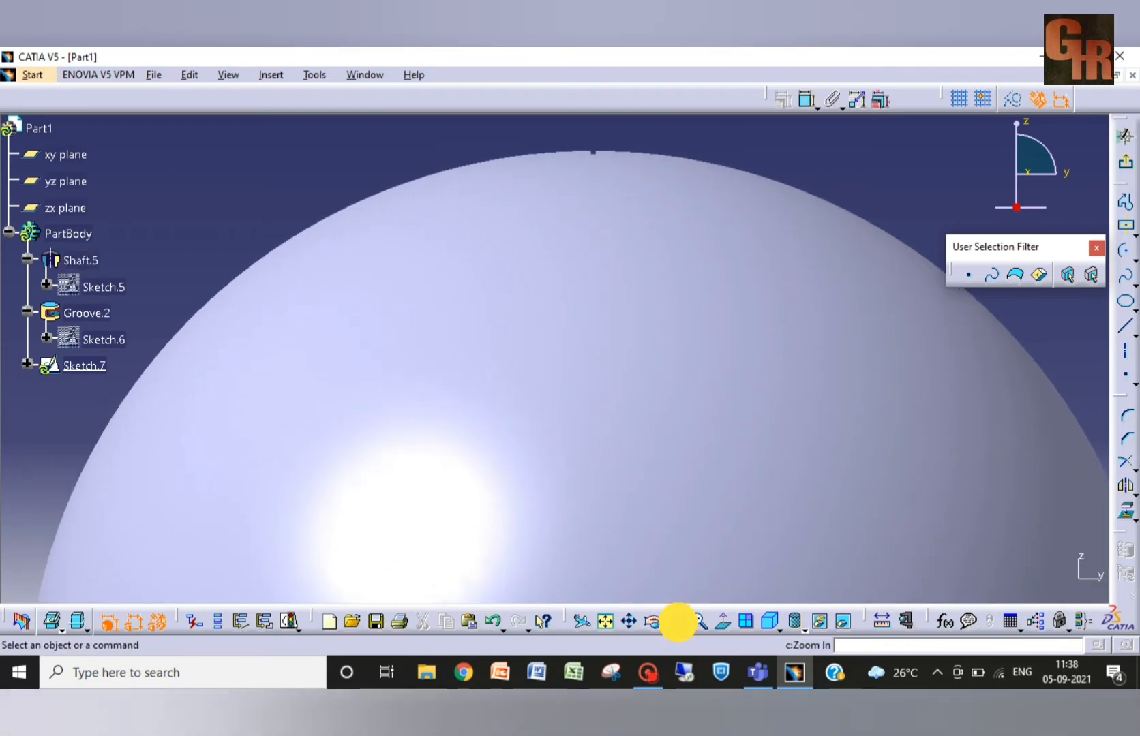
pyautogui.click(630, 621)
pyautogui.moveTo(605, 326); pyautogui.dragTo(580, 532)
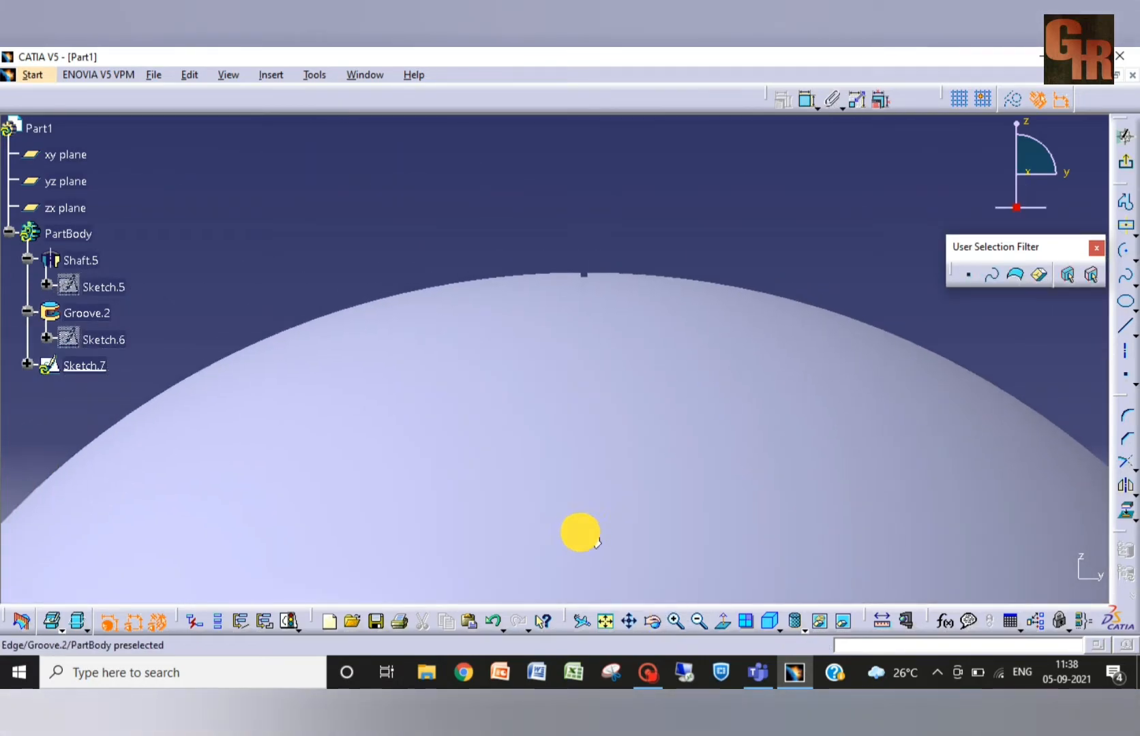
pyautogui.click(1134, 260)
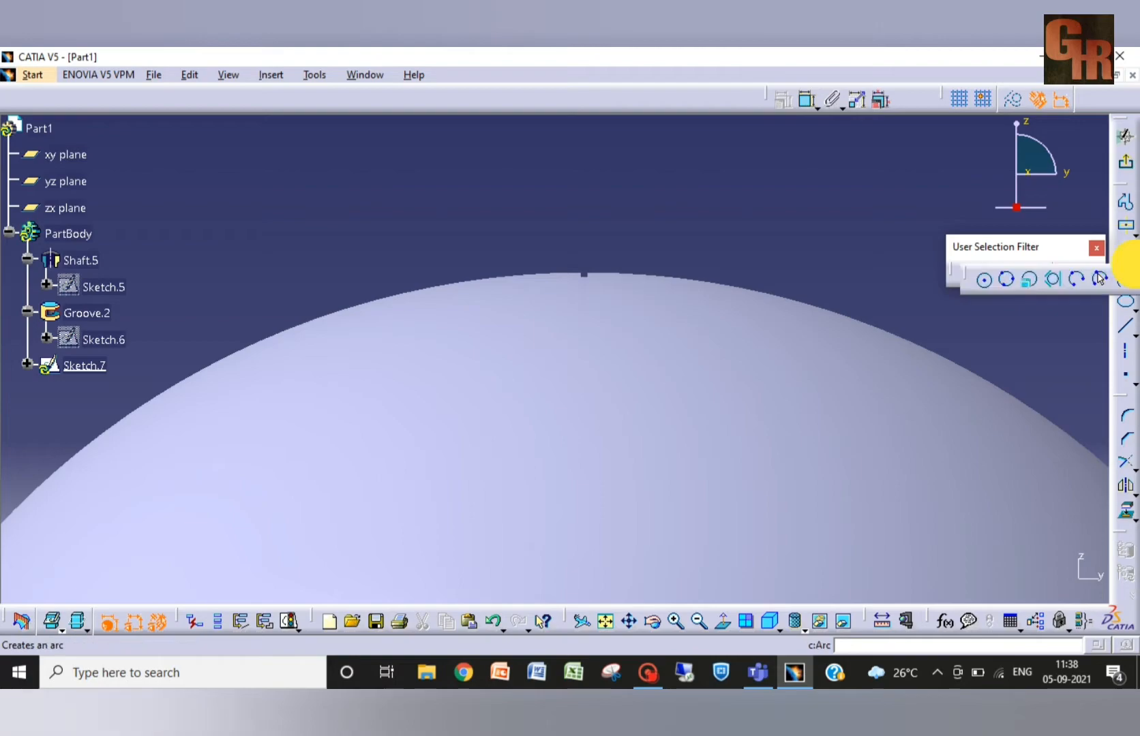
pyautogui.click(985, 280)
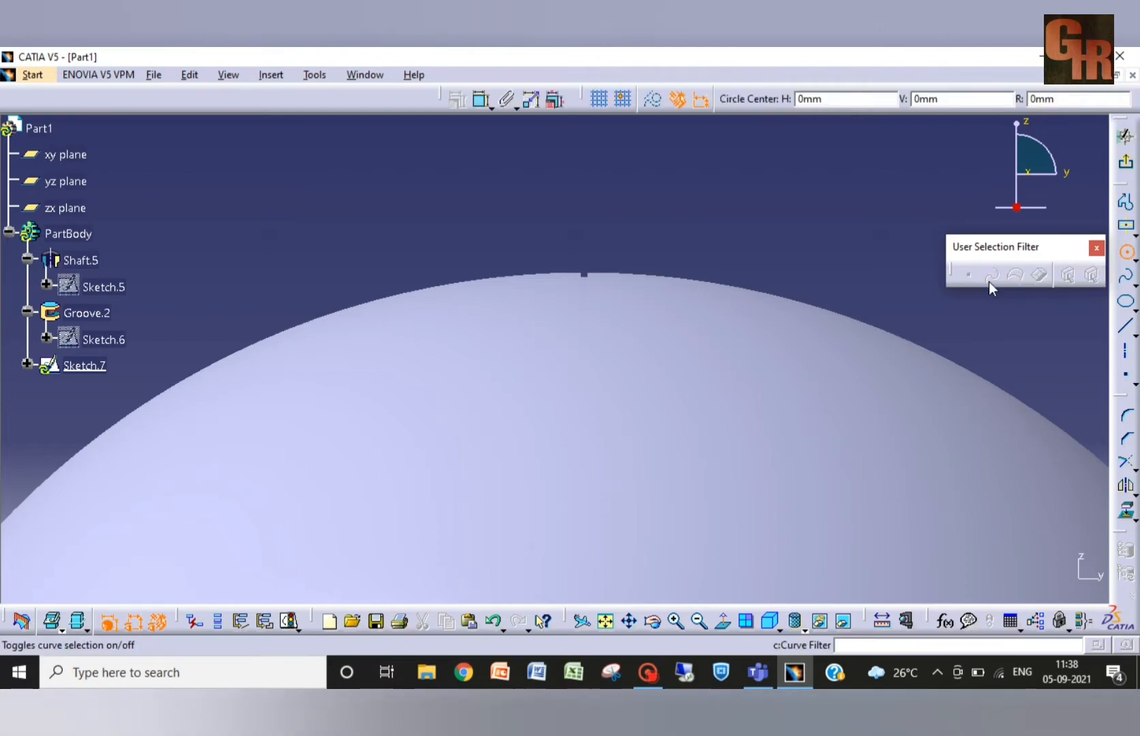
pyautogui.click(605, 272)
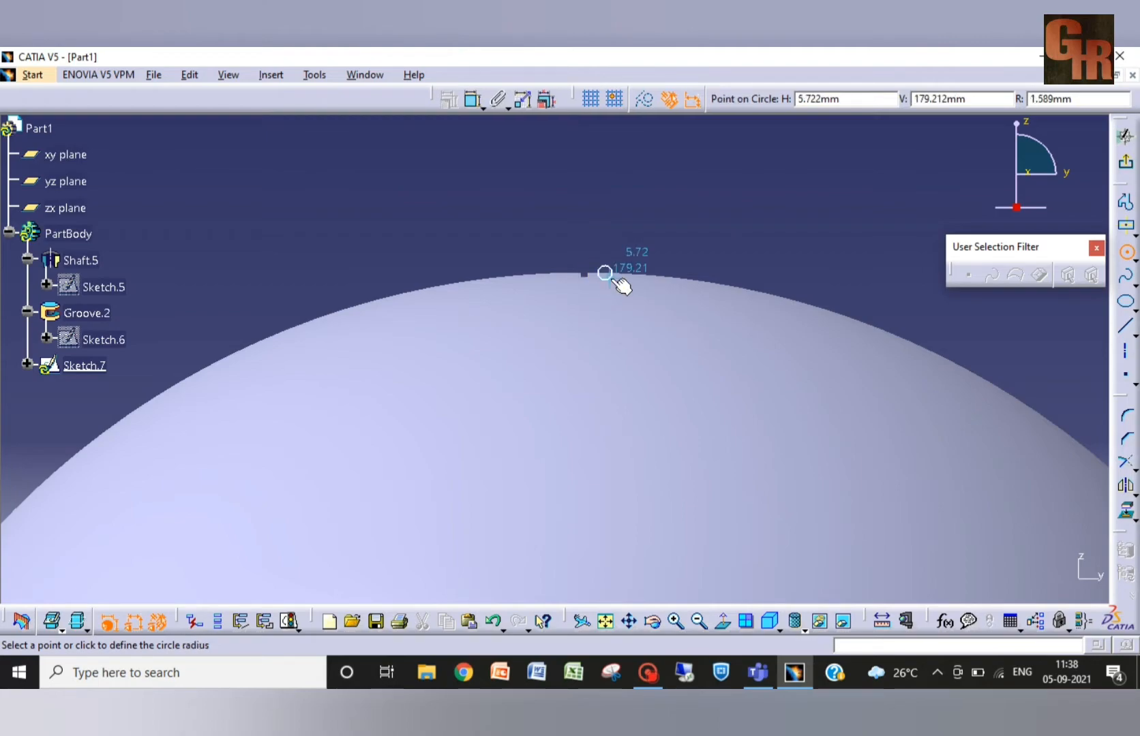
pyautogui.click(611, 276)
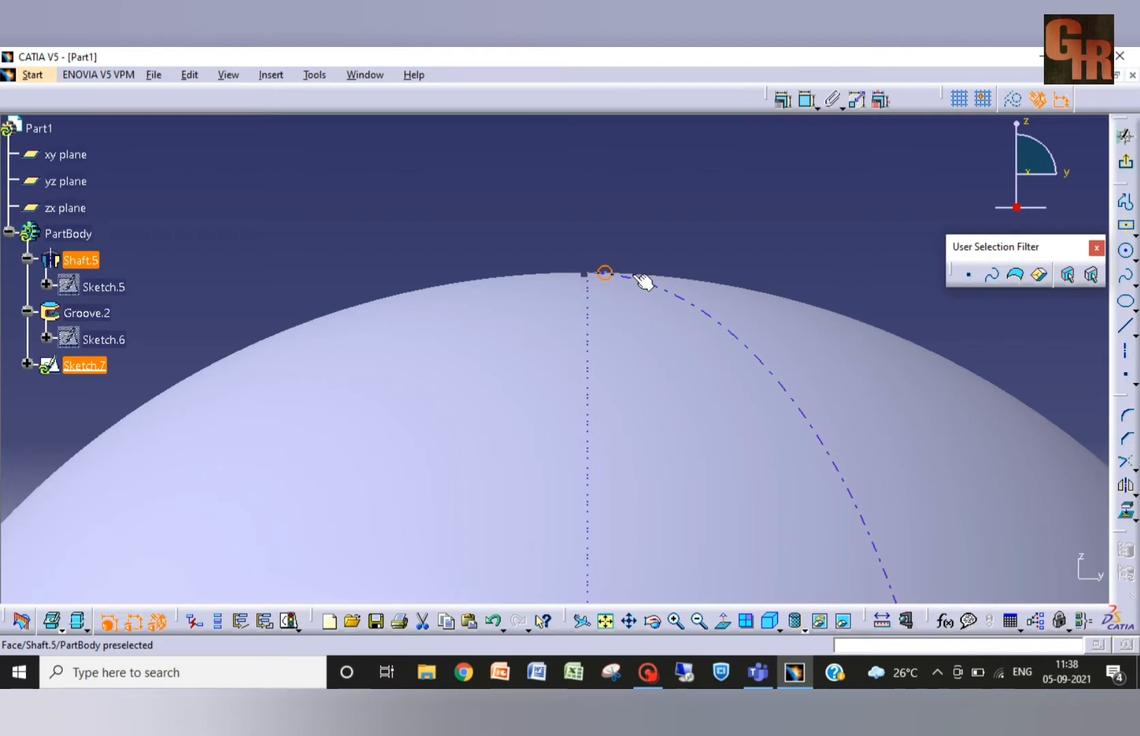
# Step: Draw a second, slightly larger circle on the sphere's outline, farther from the groove than the existing small circle
pyautogui.click(638, 274)
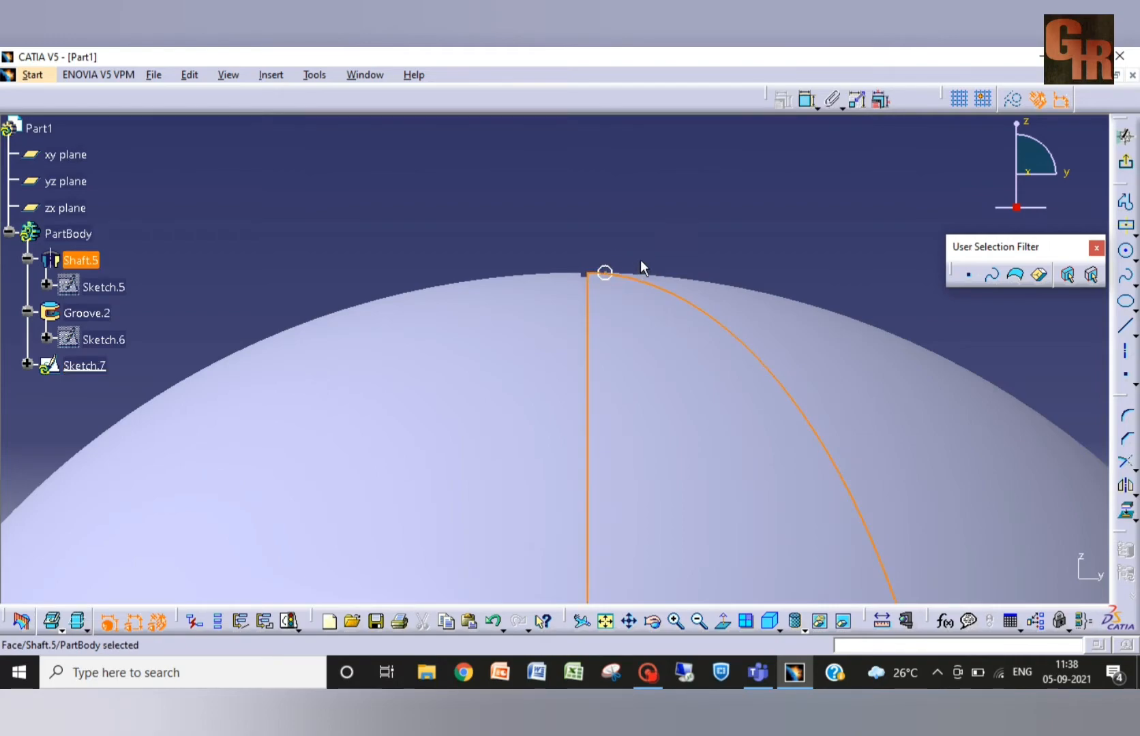
pyautogui.click(1125, 251)
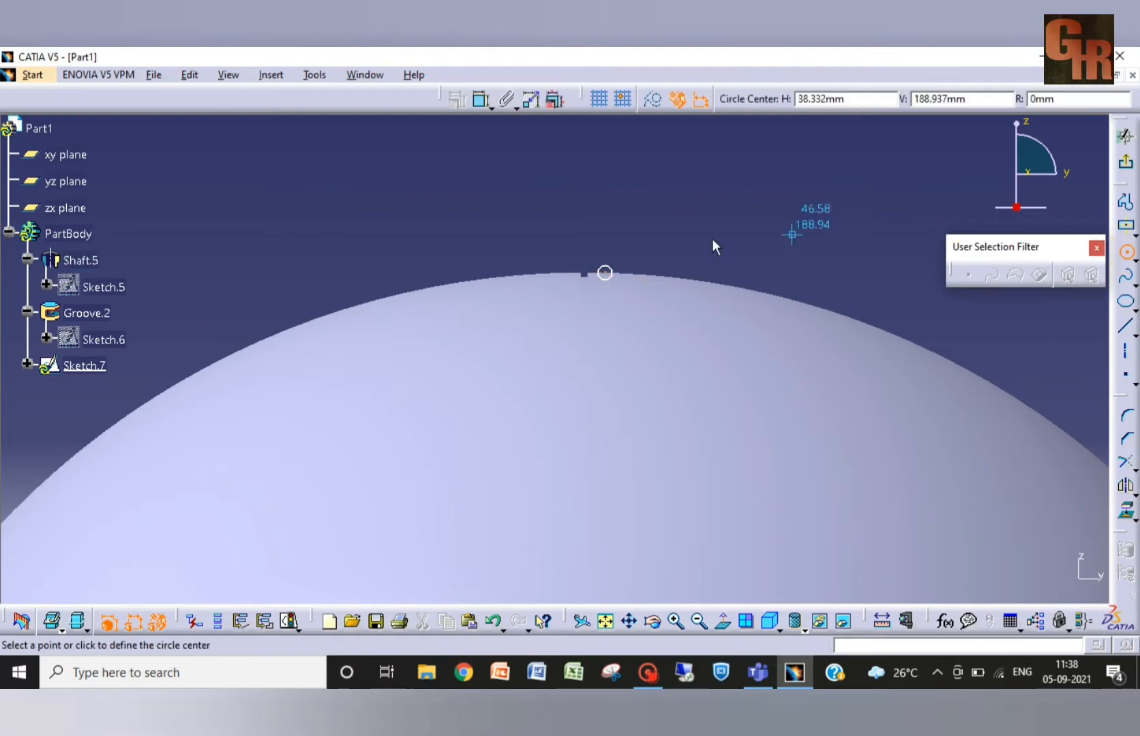
pyautogui.click(639, 271)
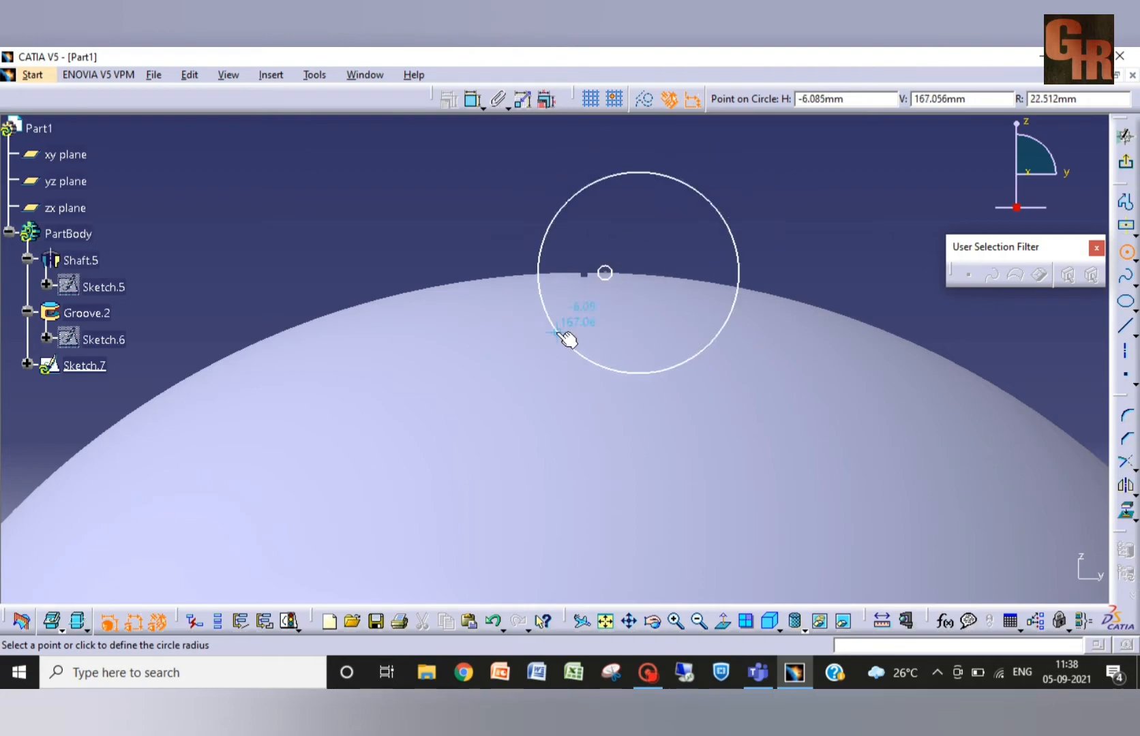
pyautogui.click(630, 271)
pyautogui.click(696, 270)
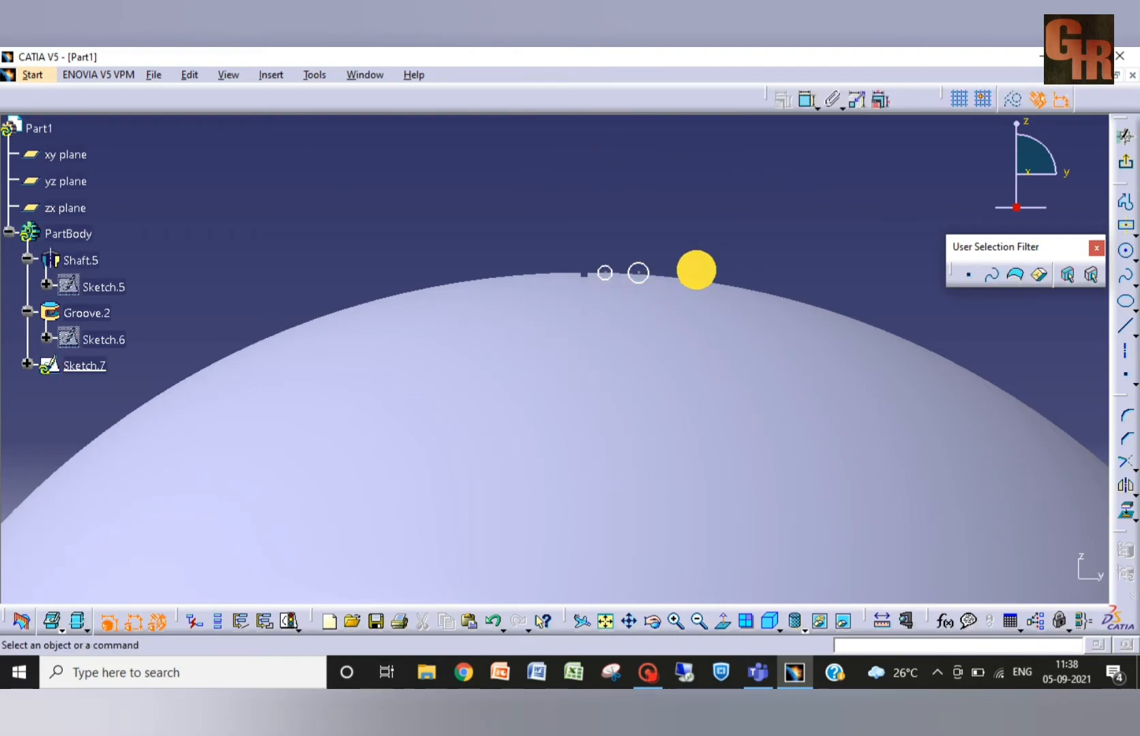
# Step: Reposition the second circle so that its centre sits on the sphere's outline, a little closer to the first circle
pyautogui.click(636, 274)
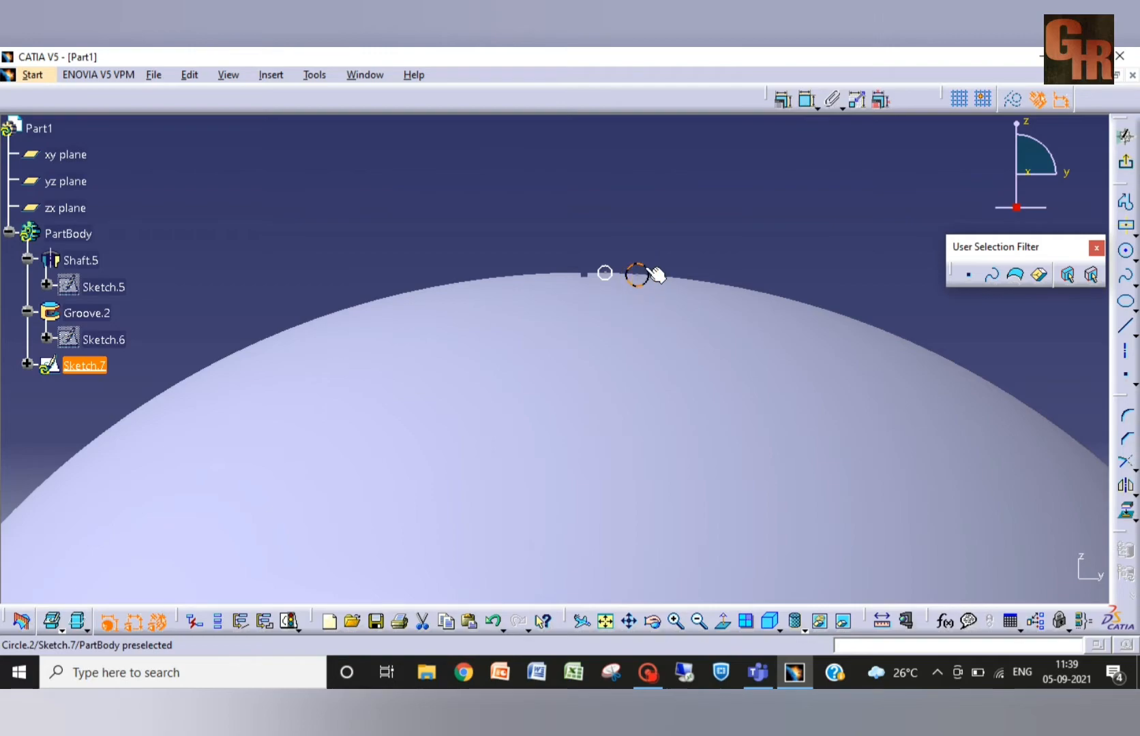
pyautogui.click(680, 250)
pyautogui.click(645, 271)
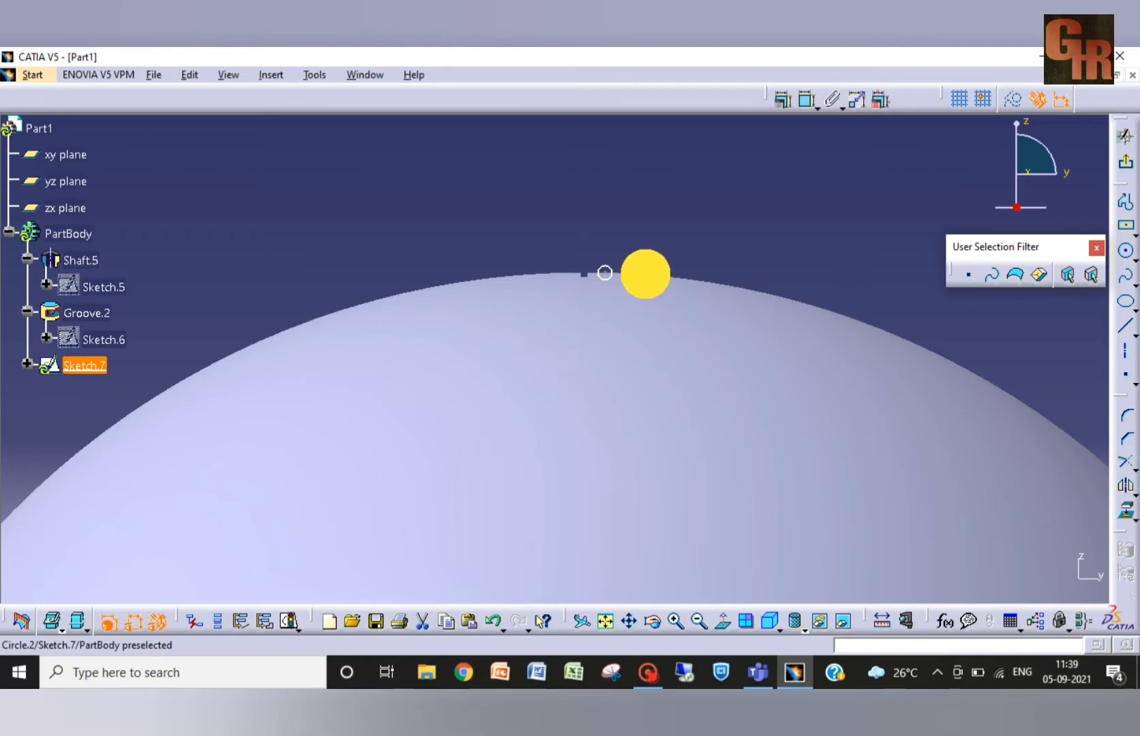
pyautogui.click(635, 279)
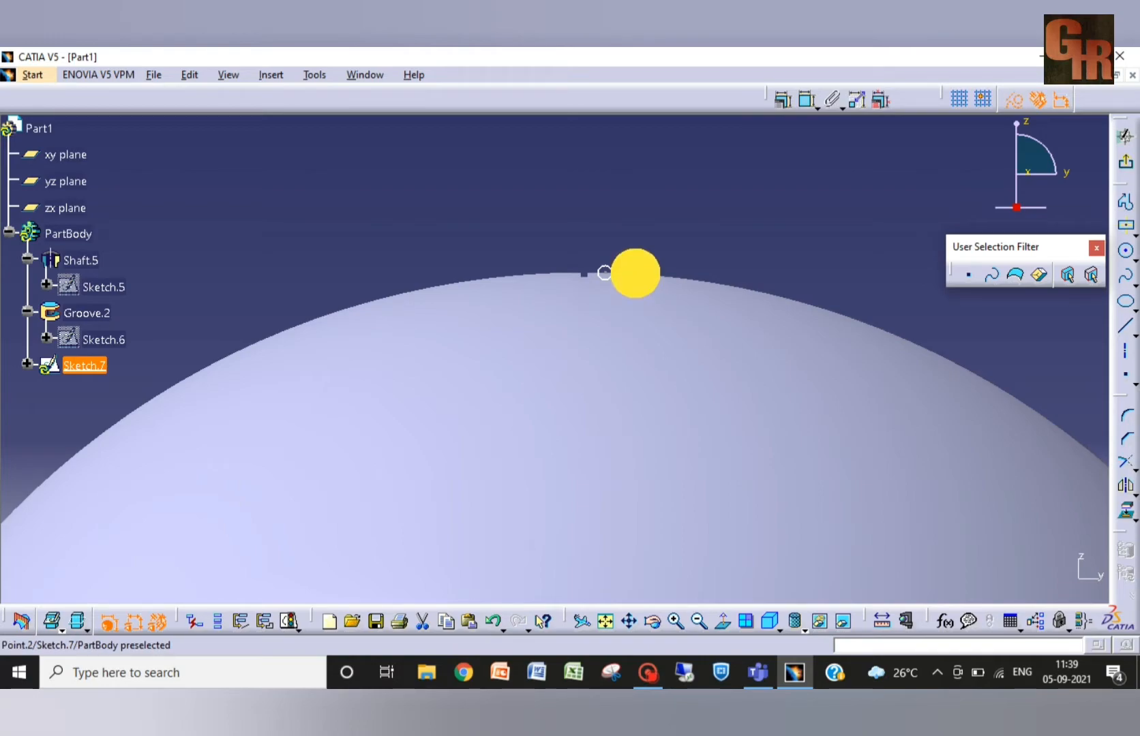
pyautogui.click(703, 268)
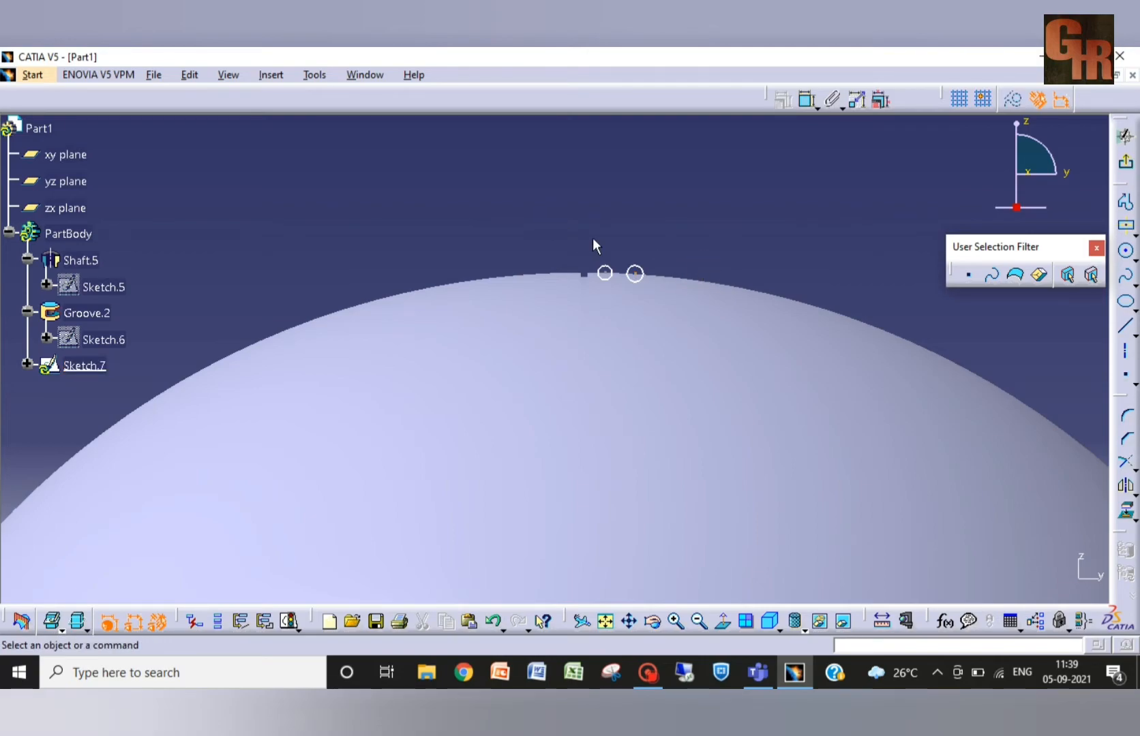
# Step: Select both small circles and mirror them about the sketch's vertical axis
pyautogui.moveTo(605, 239)
pyautogui.mouseDown()
pyautogui.moveTo(654, 316)
pyautogui.moveTo(682, 317)
pyautogui.mouseUp()
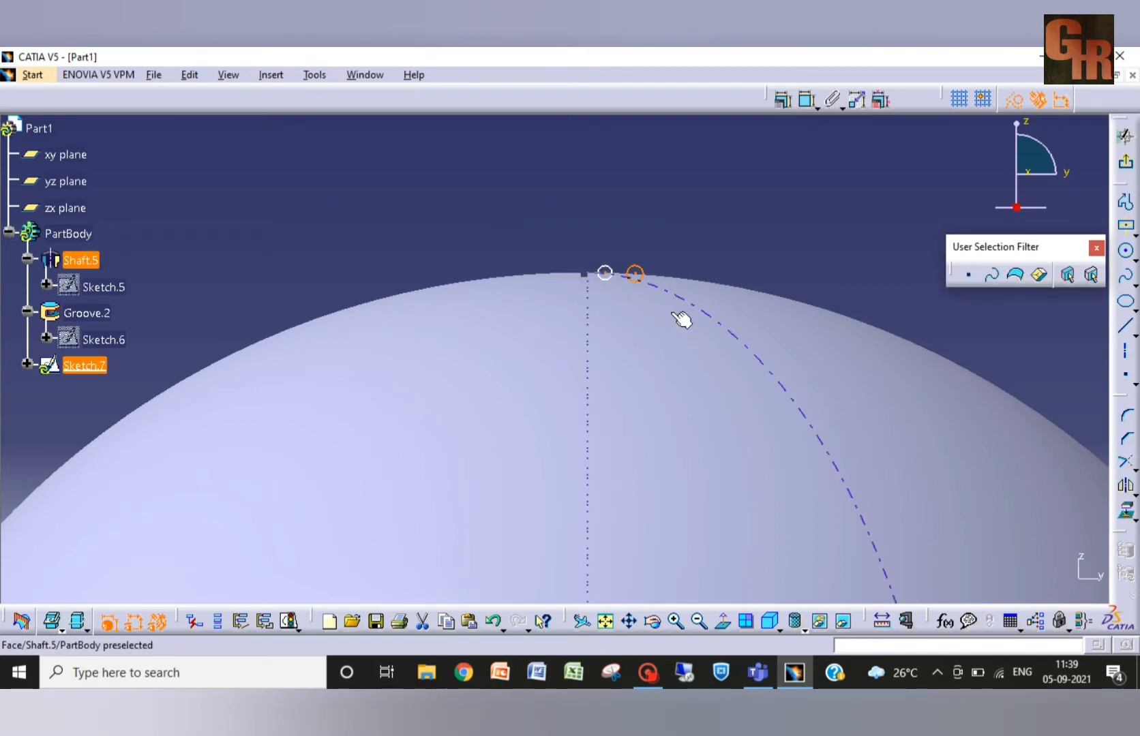
pyautogui.click(687, 263)
pyautogui.moveTo(592, 243); pyautogui.dragTo(661, 297)
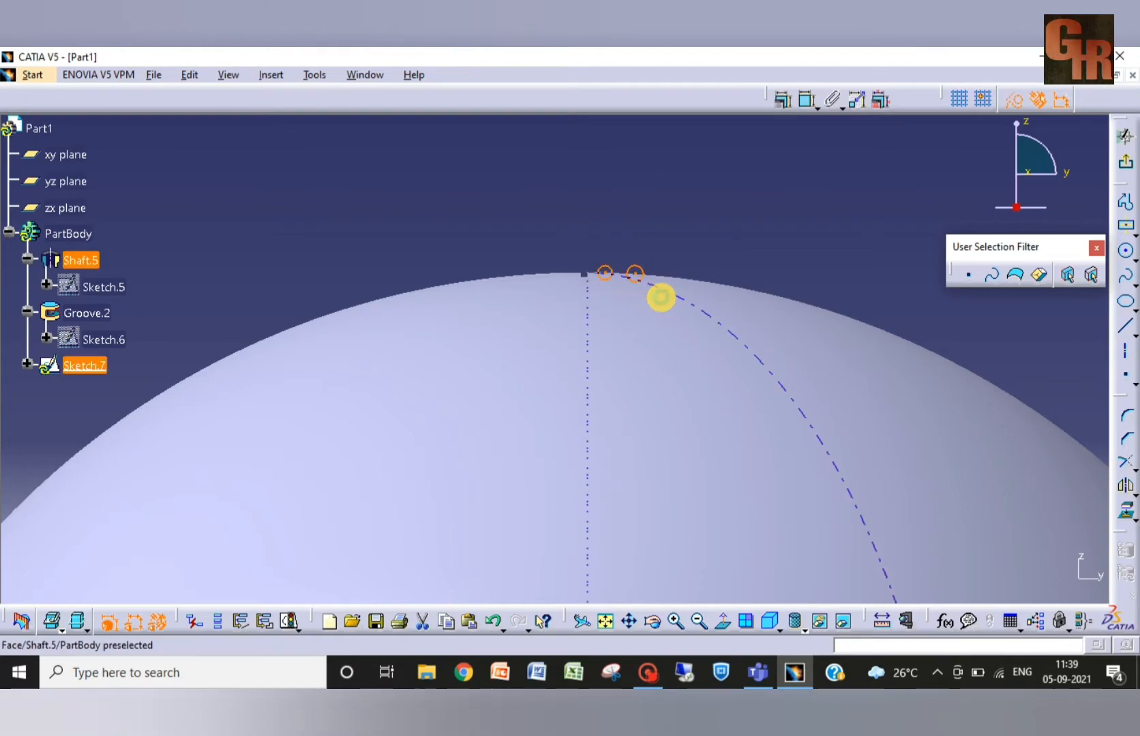
pyautogui.click(1126, 486)
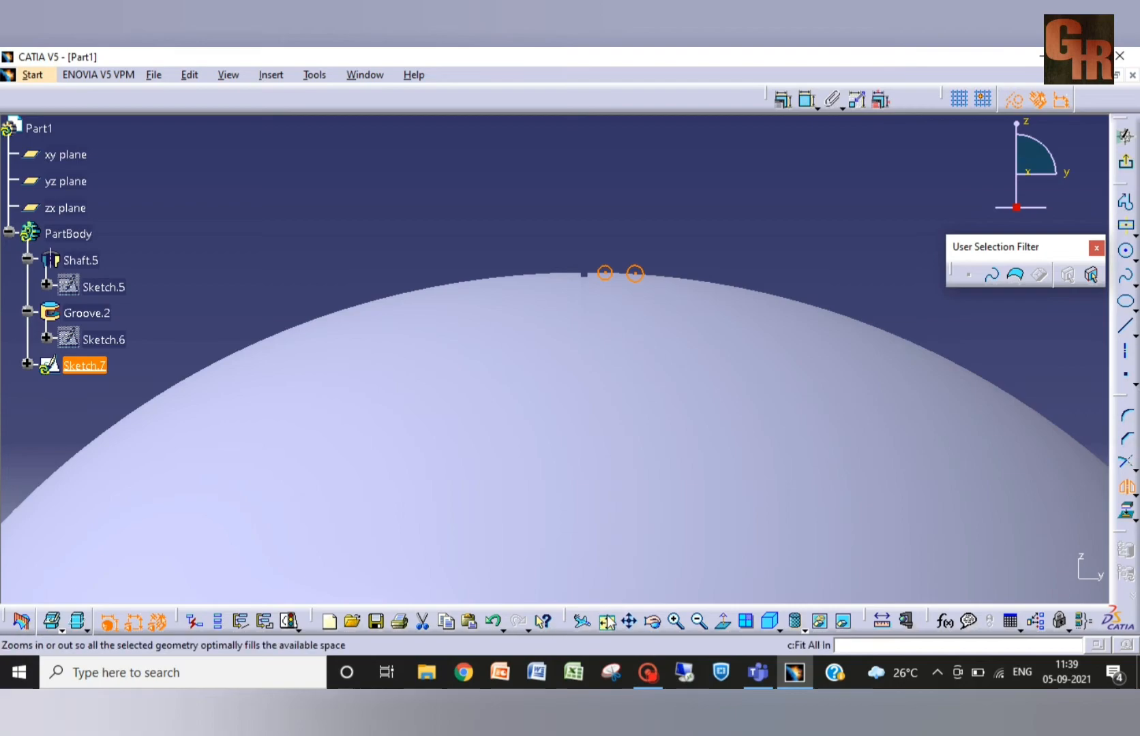
pyautogui.click(605, 619)
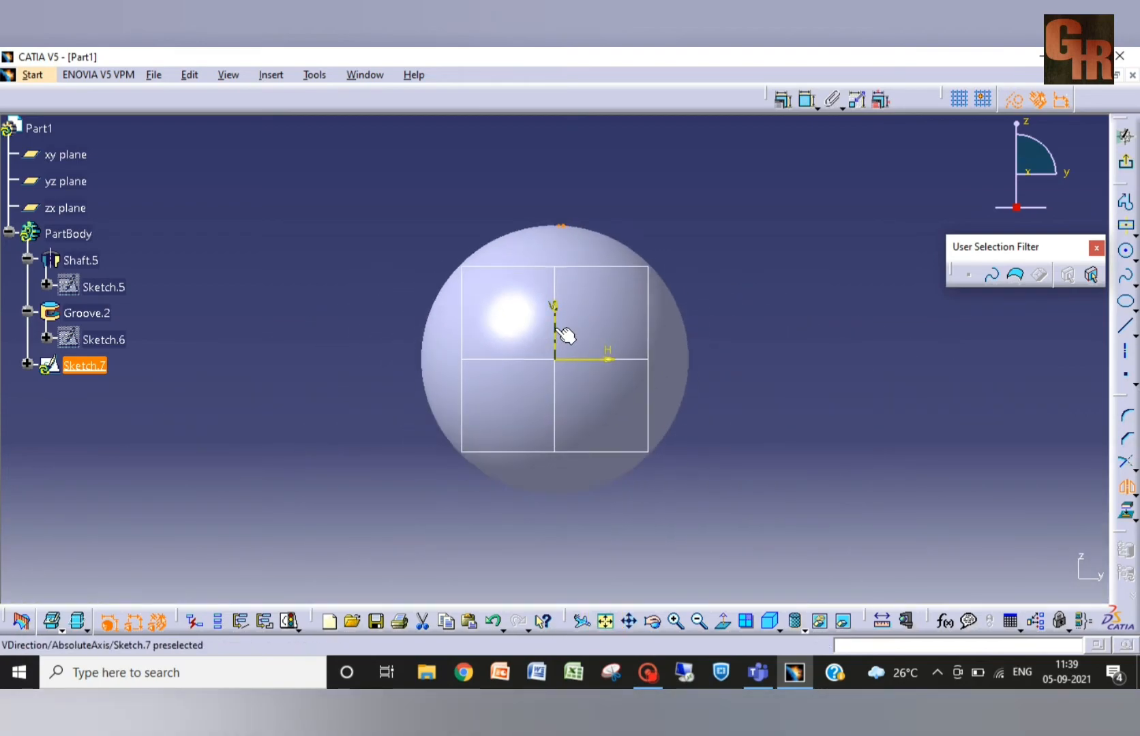
pyautogui.click(556, 330)
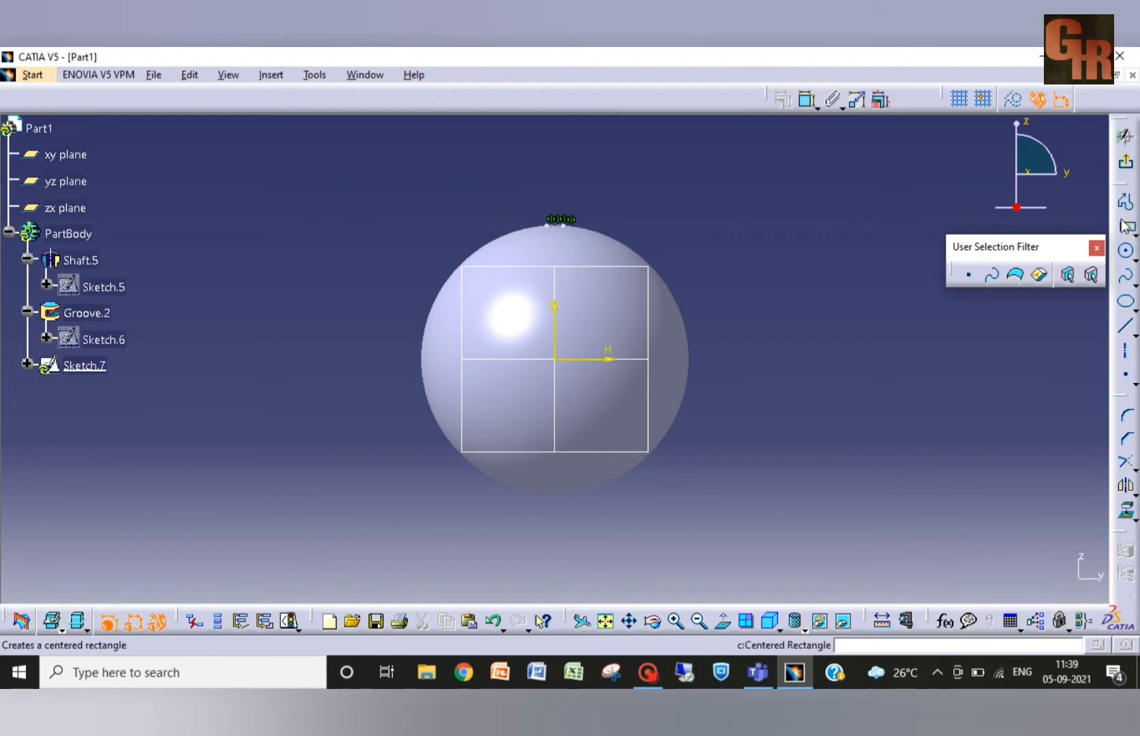
# Step: Exit the sketch and start a Shaft of the four circles with the sketch's horizontal direction as axis
pyautogui.click(1125, 136)
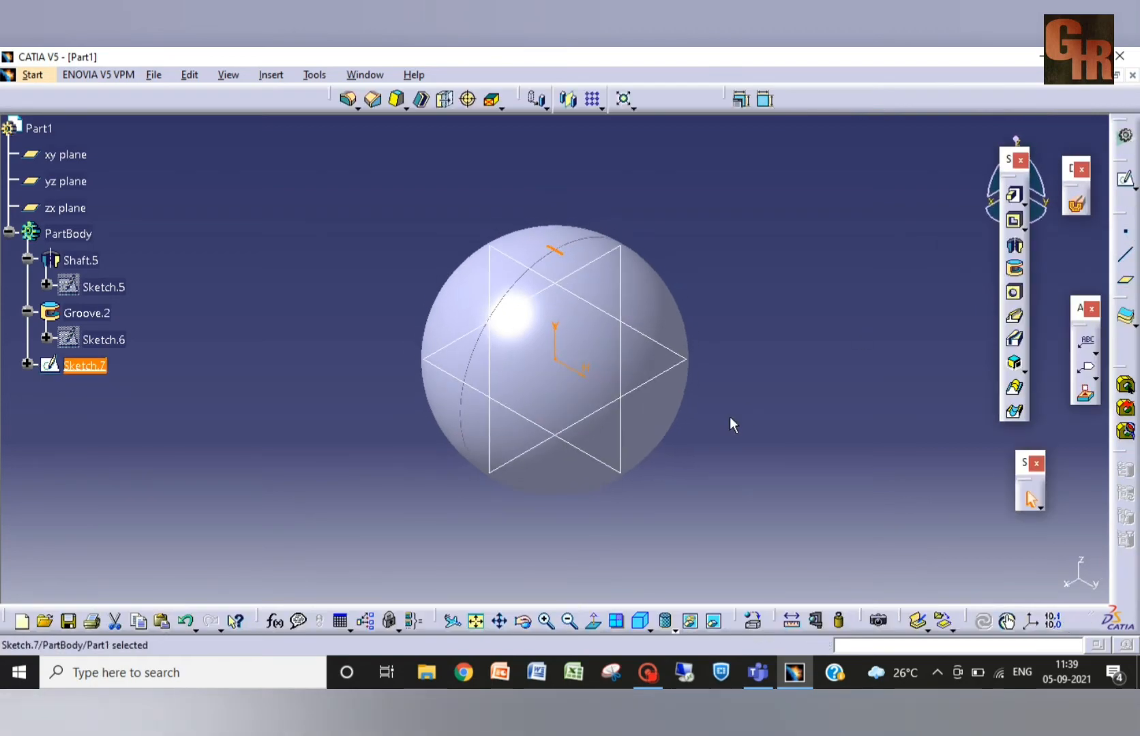
pyautogui.click(1014, 245)
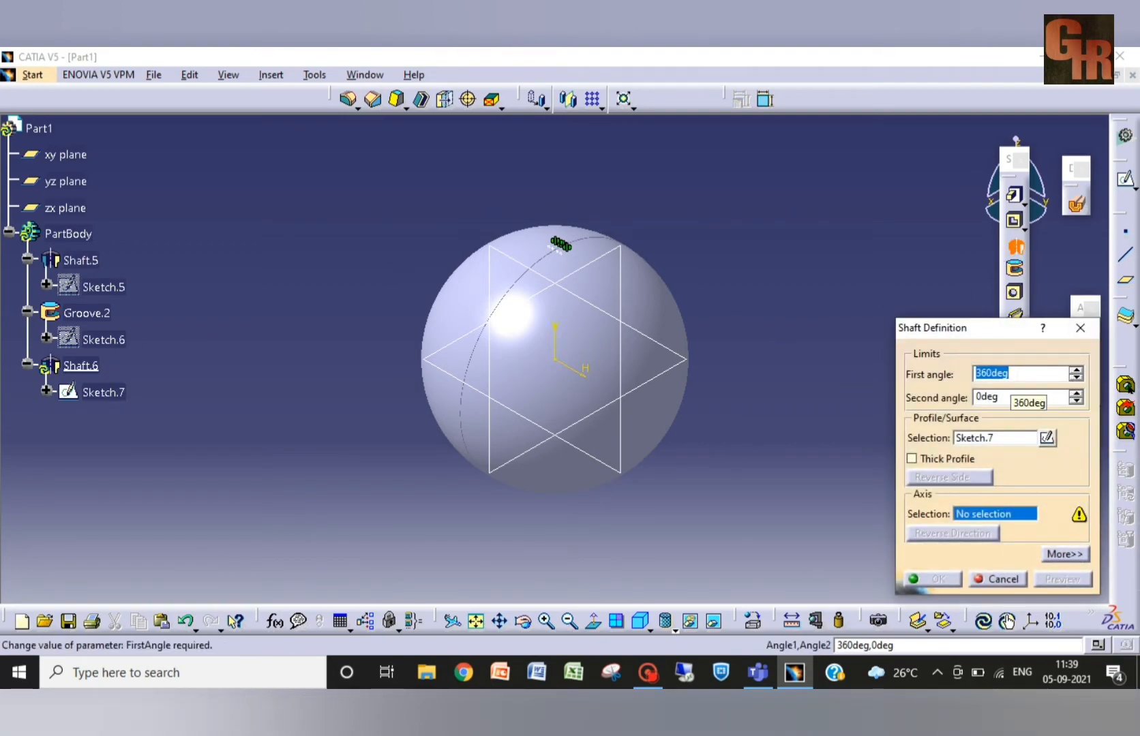
pyautogui.click(579, 374)
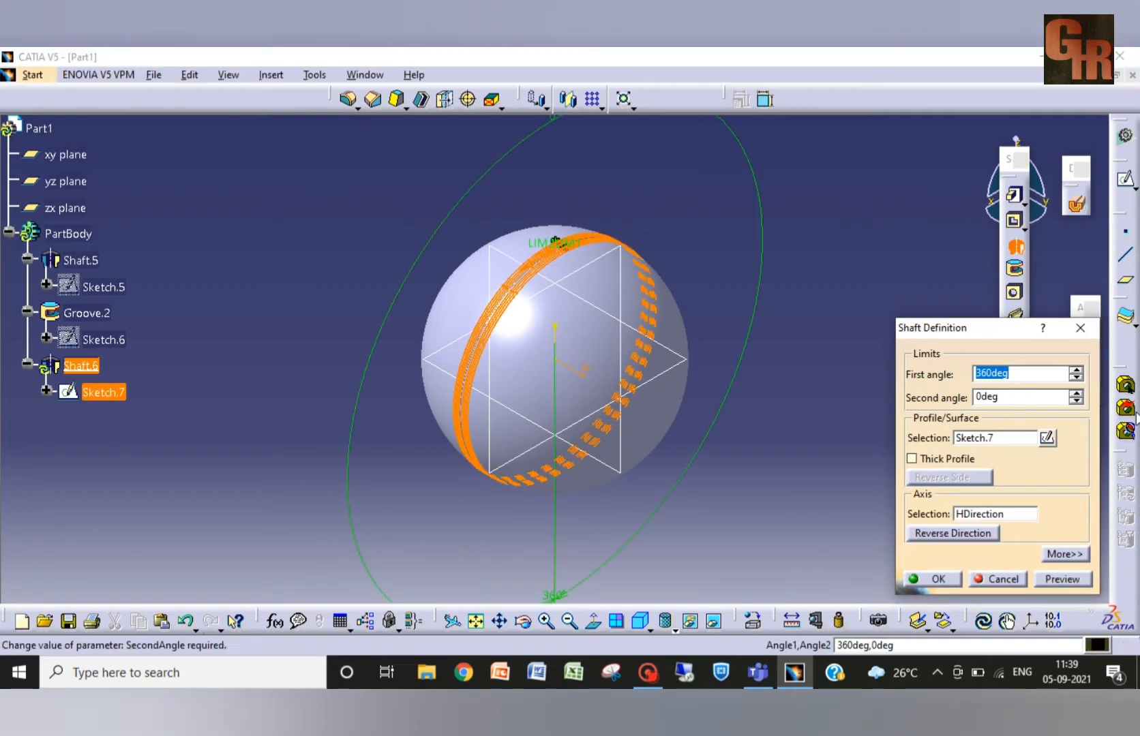
# Step: Try a first angle of 3 deg and a second angle of 3 deg for the shaft
pyautogui.click(1004, 375)
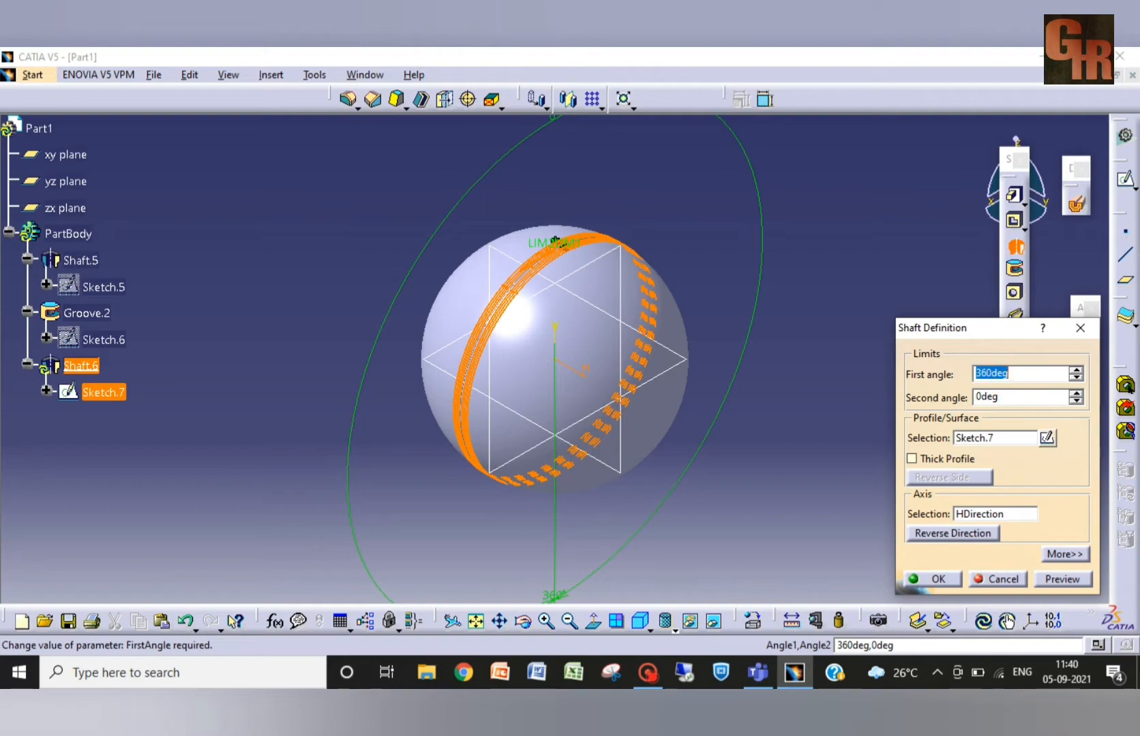
pyautogui.write('3')
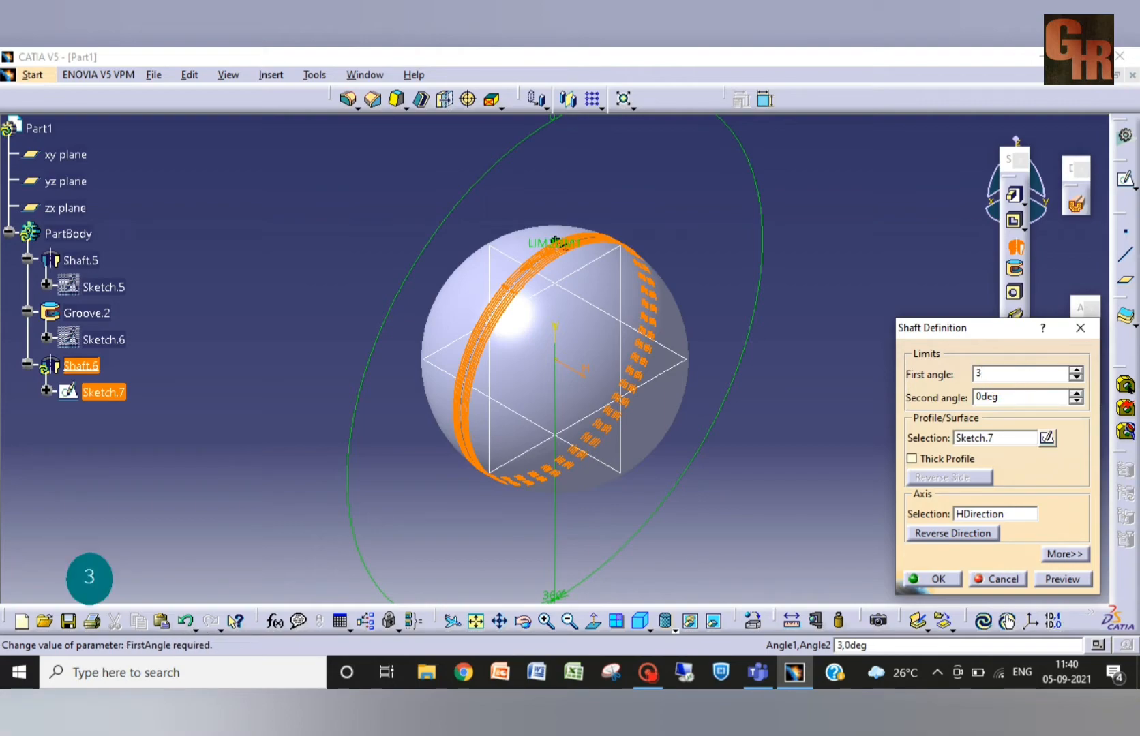
pyautogui.click(1005, 398)
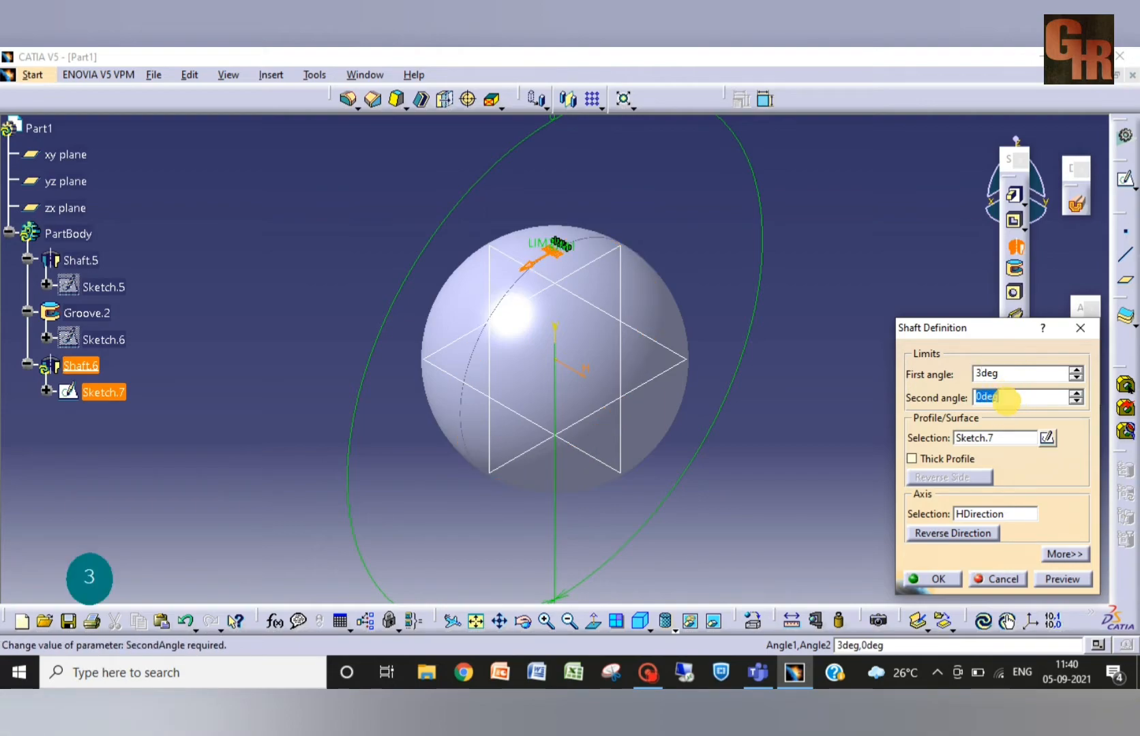
pyautogui.write('3')
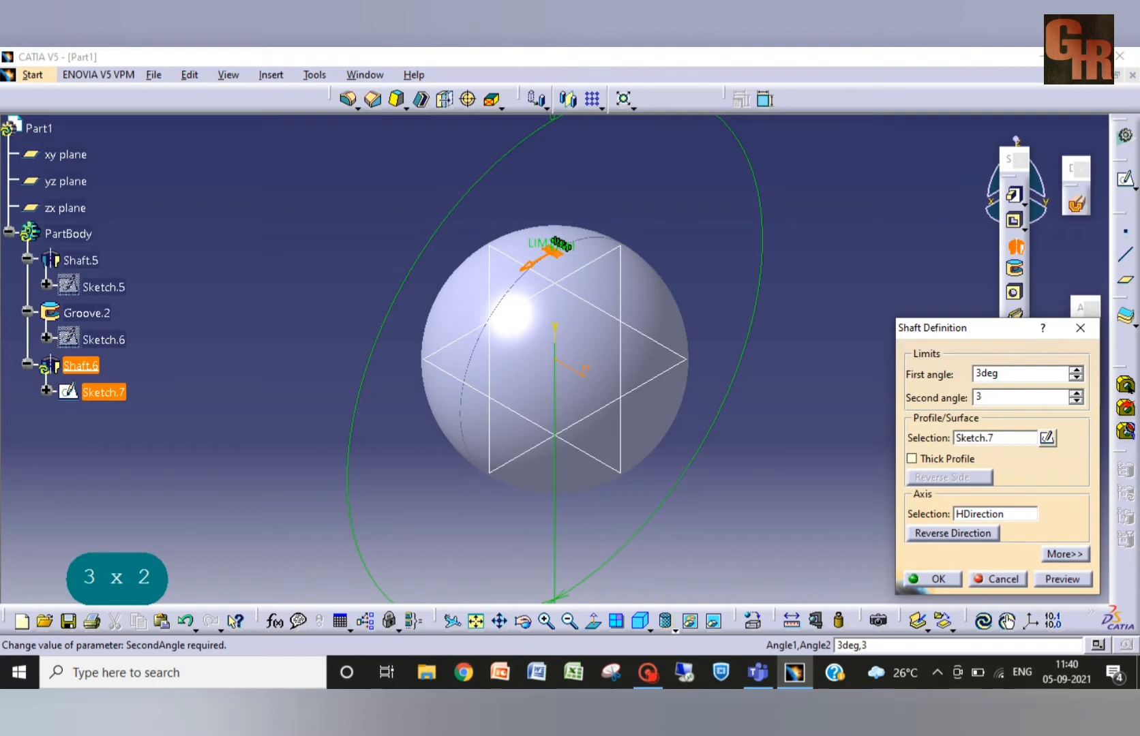
pyautogui.click(873, 375)
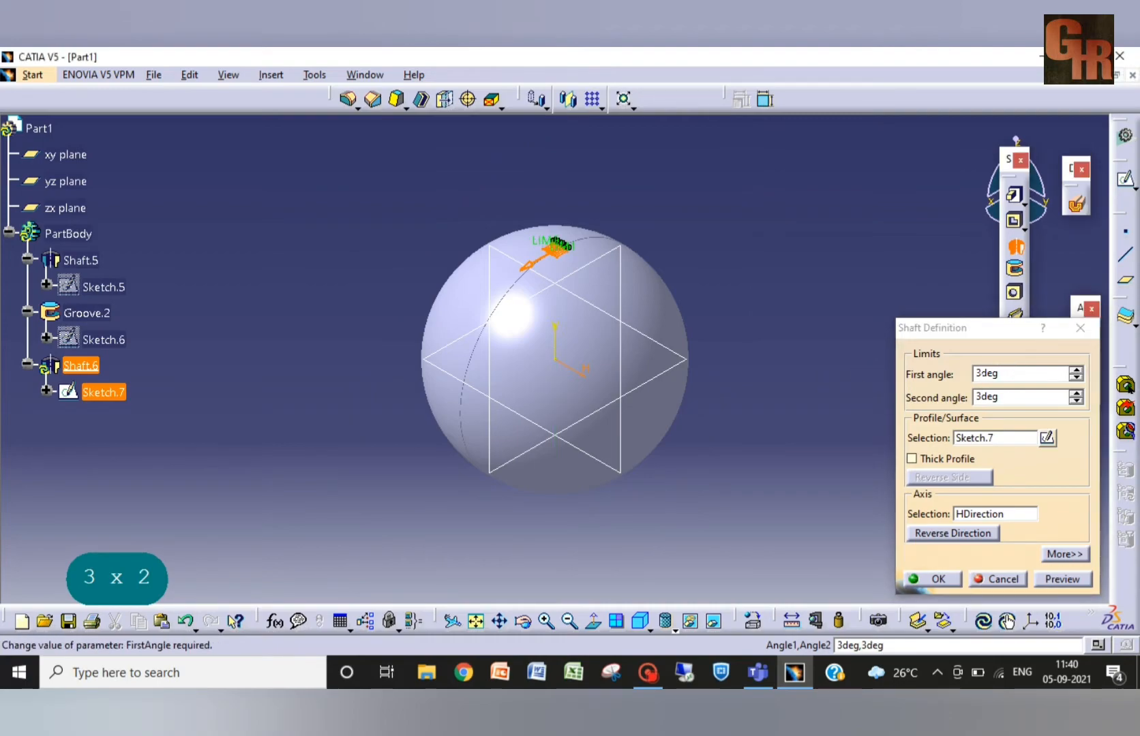
# Step: Set the shaft's first and second angles to 2 deg each and create the feature
pyautogui.click(979, 373)
pyautogui.press('BackSpace')
pyautogui.write('2')
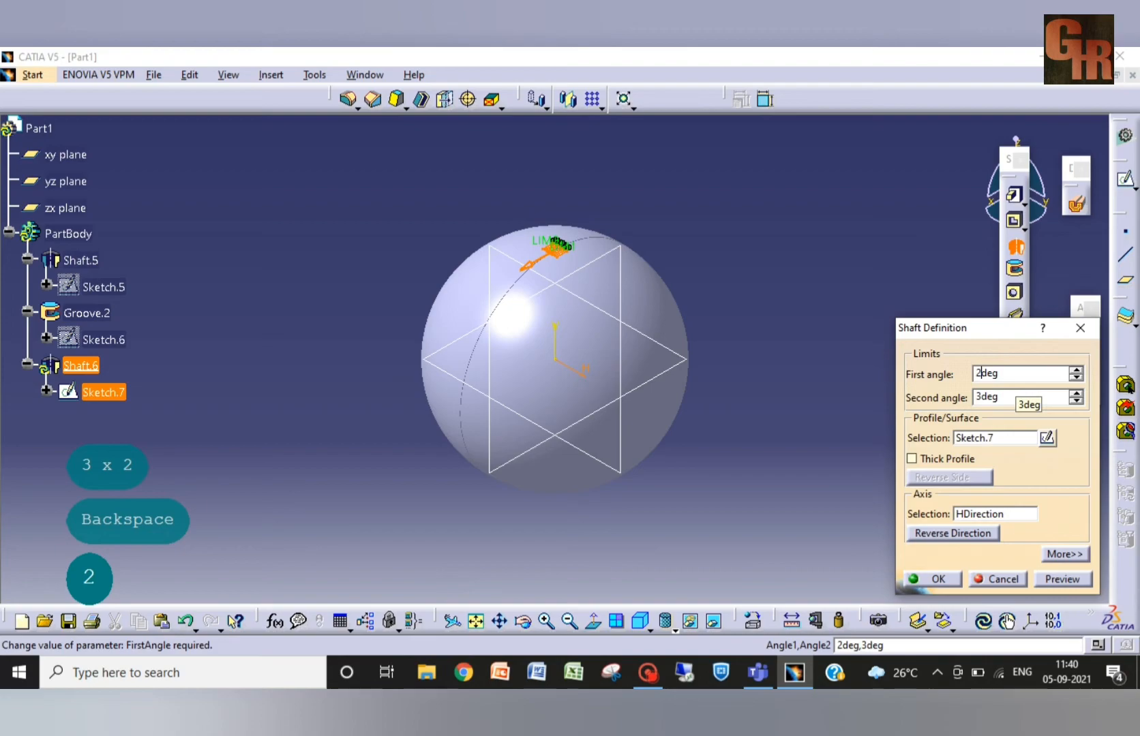
pyautogui.click(982, 397)
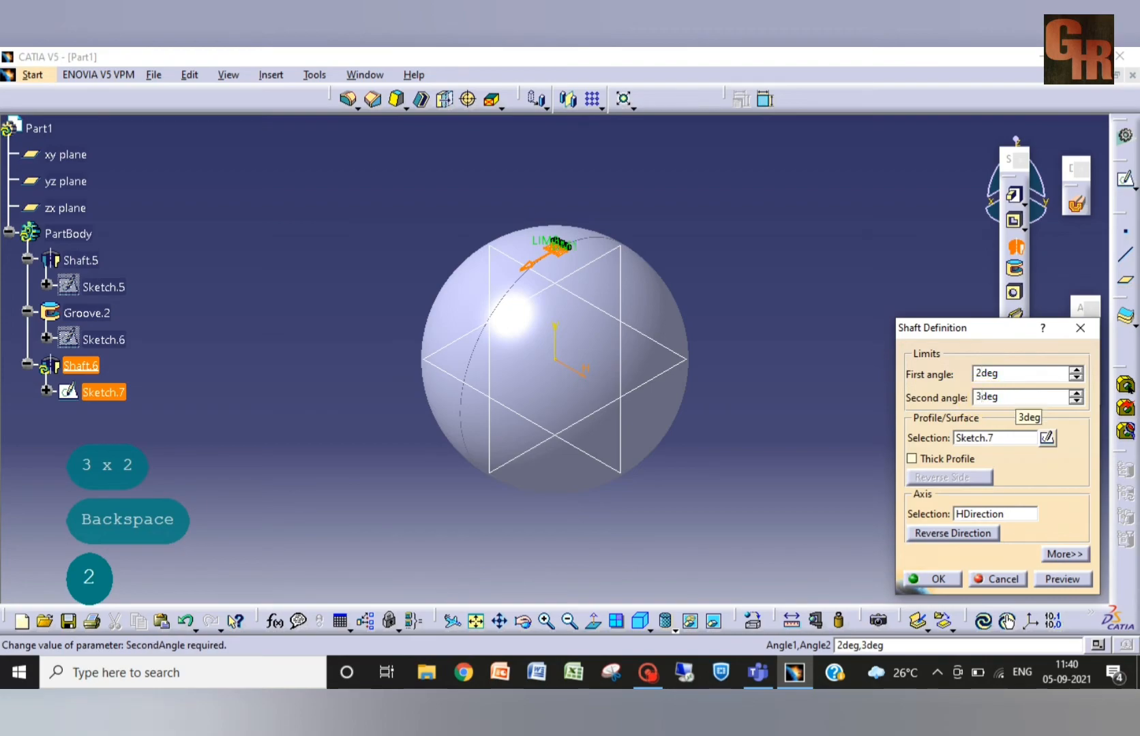
pyautogui.press('BackSpace')
pyautogui.write('2')
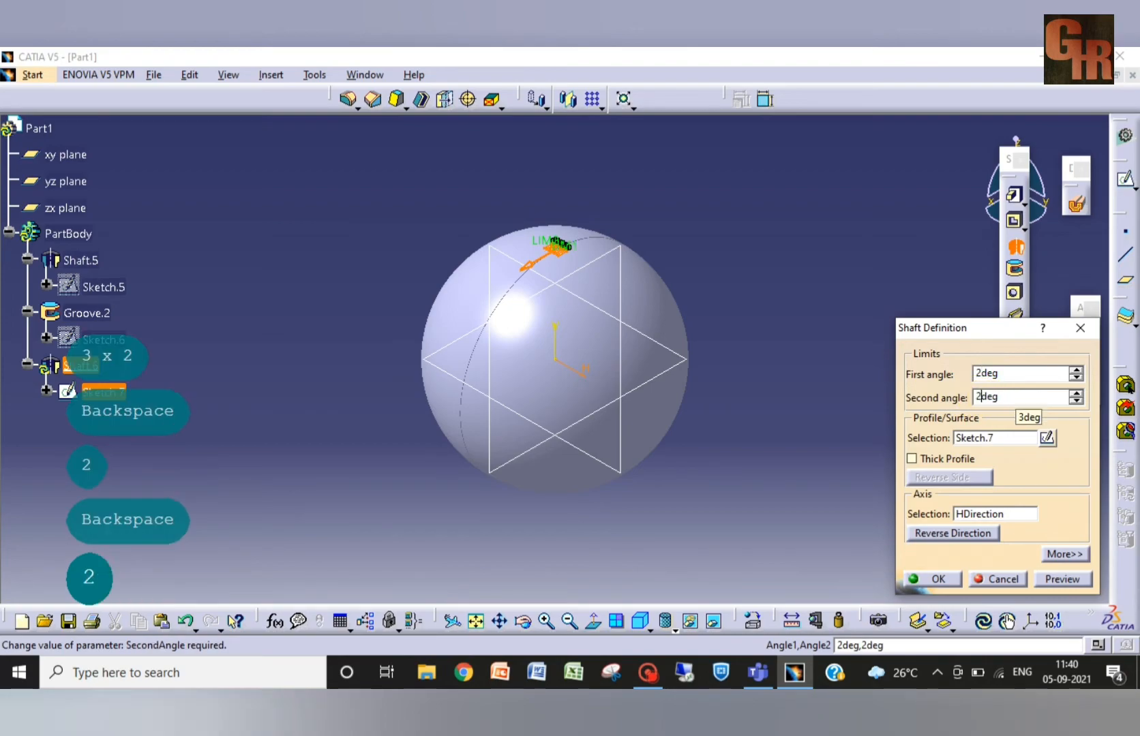
pyautogui.click(837, 417)
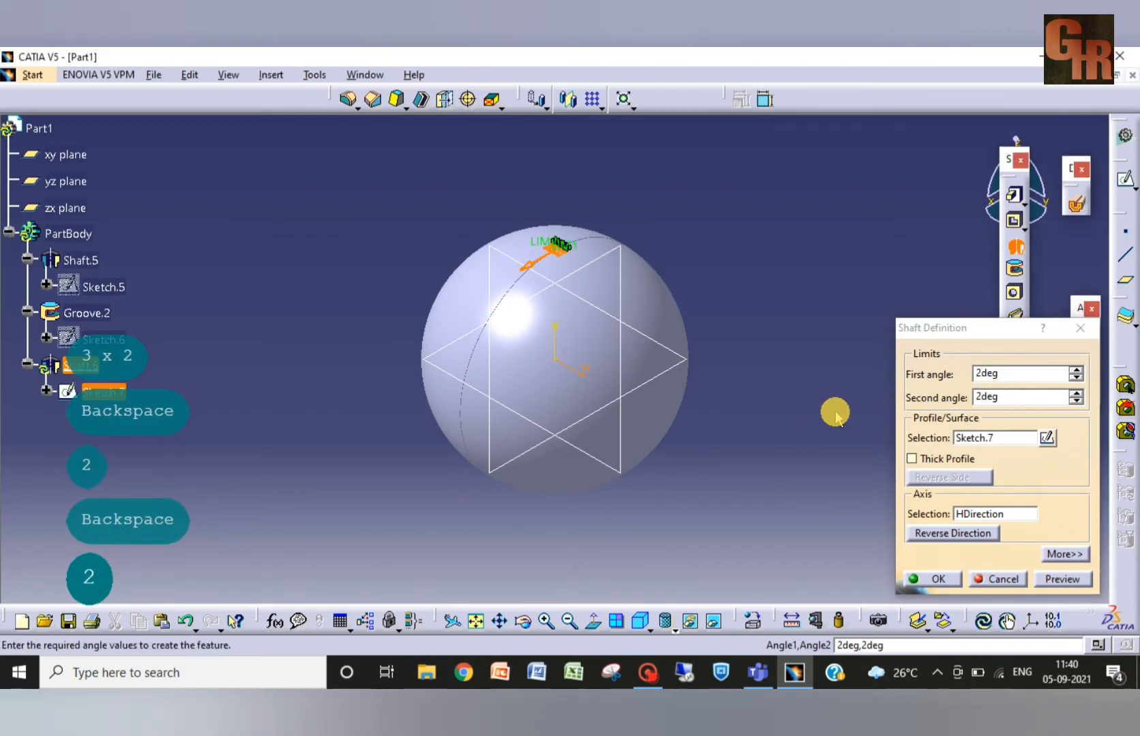
pyautogui.click(938, 579)
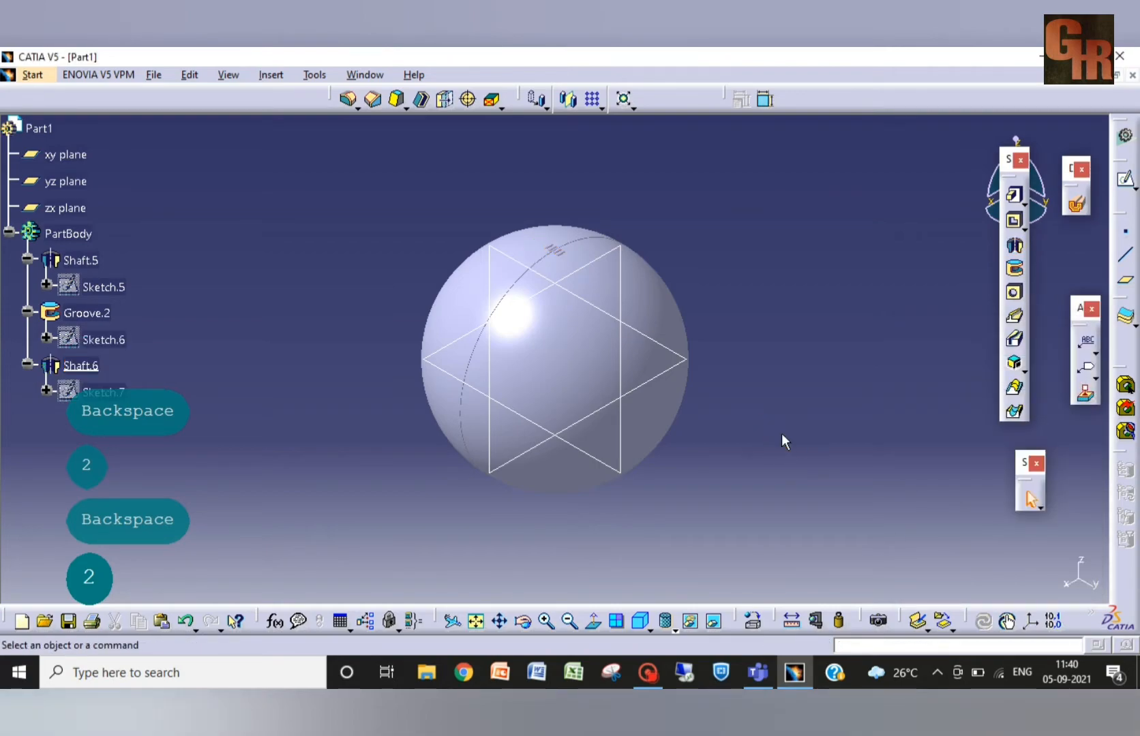
# Step: Sketch a horizontal line on the yz plane from the origin along positive H to beyond the sphere, and exit the sketch
pyautogui.click(72, 367)
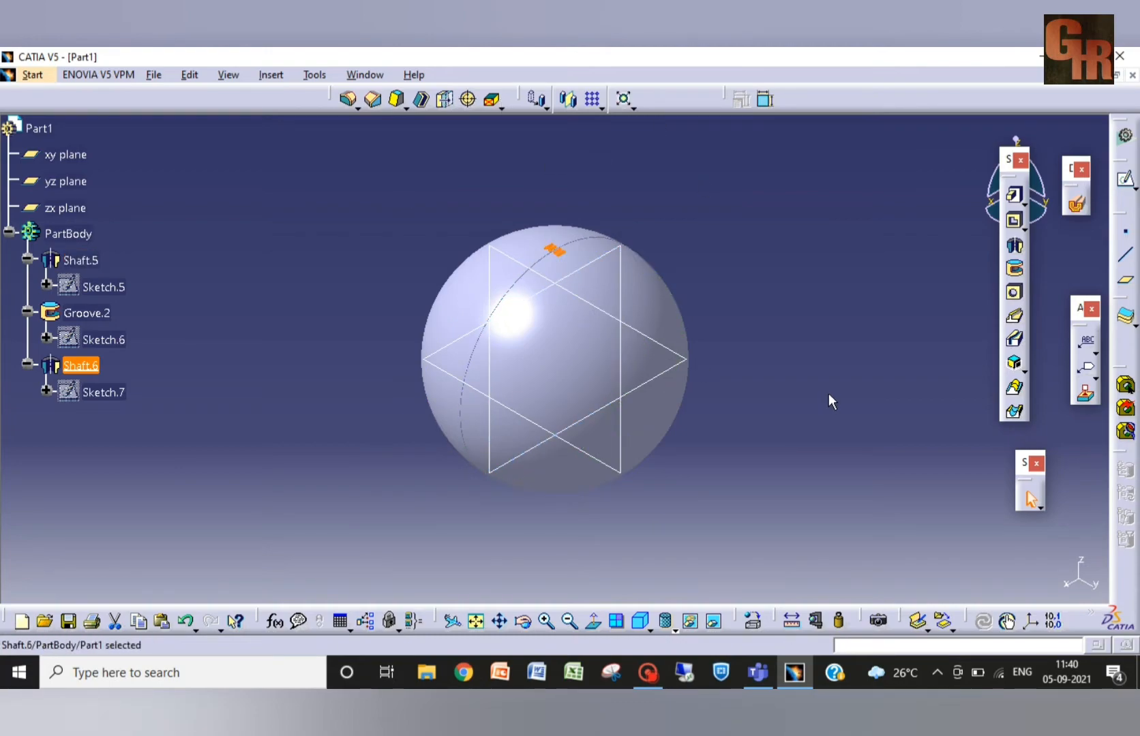
pyautogui.click(839, 469)
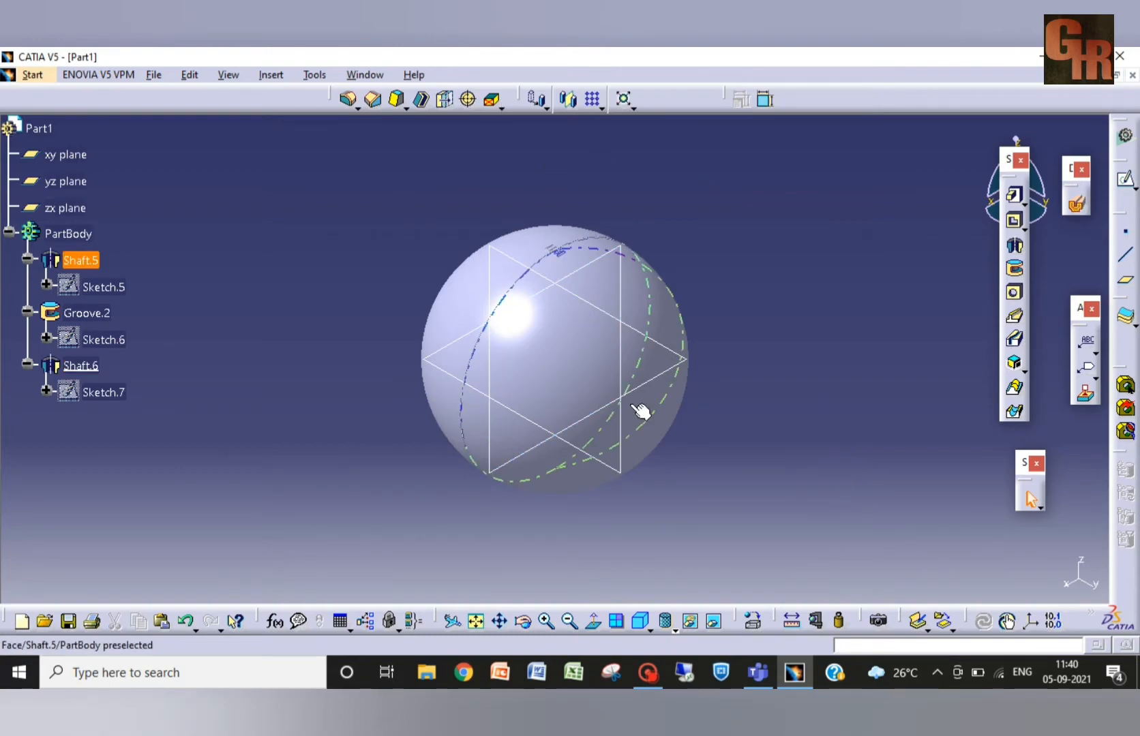
pyautogui.click(620, 366)
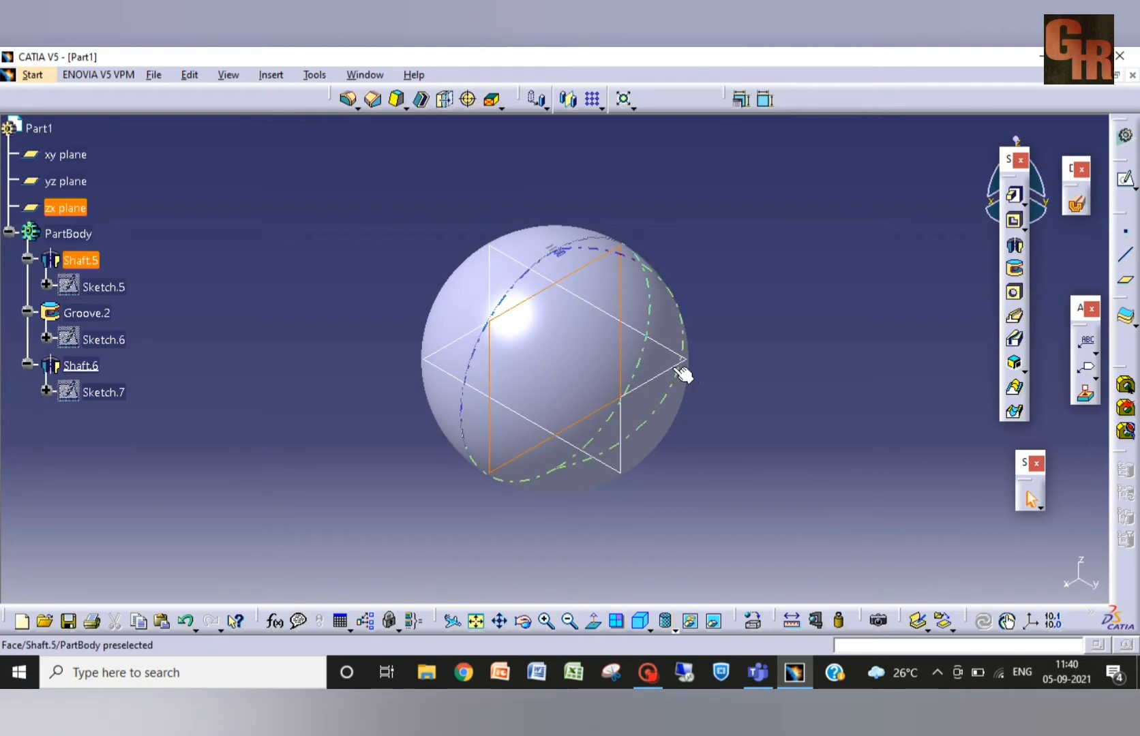
pyautogui.click(618, 446)
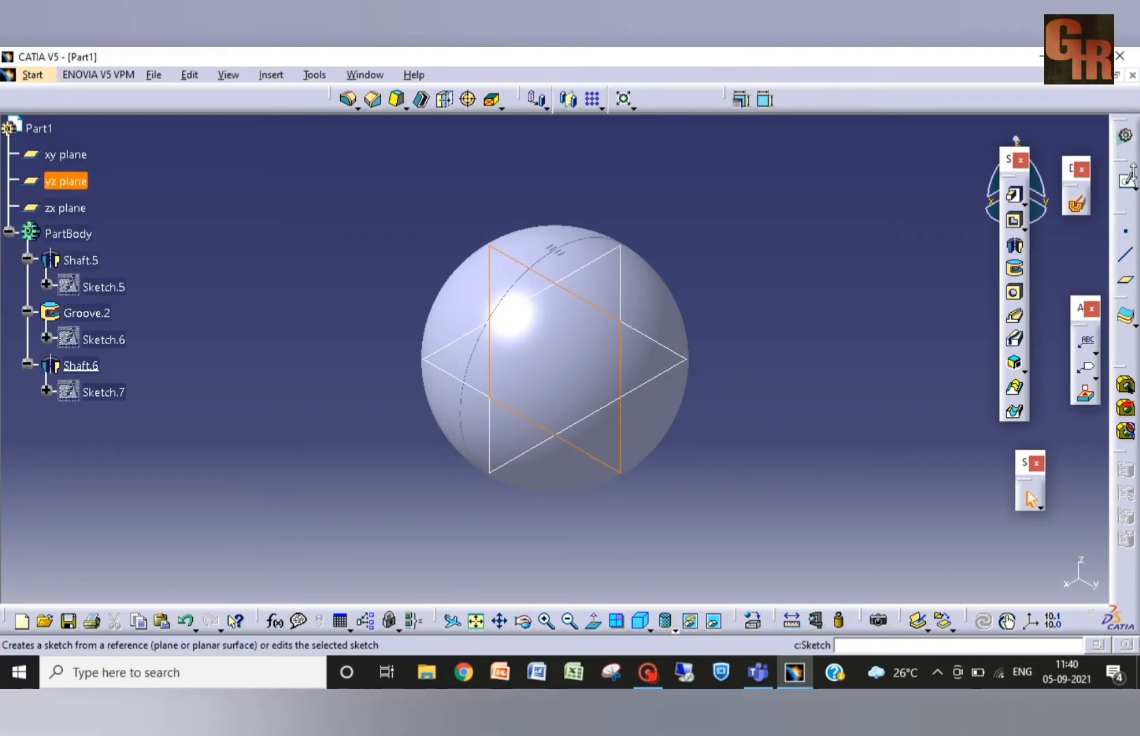
pyautogui.click(1126, 182)
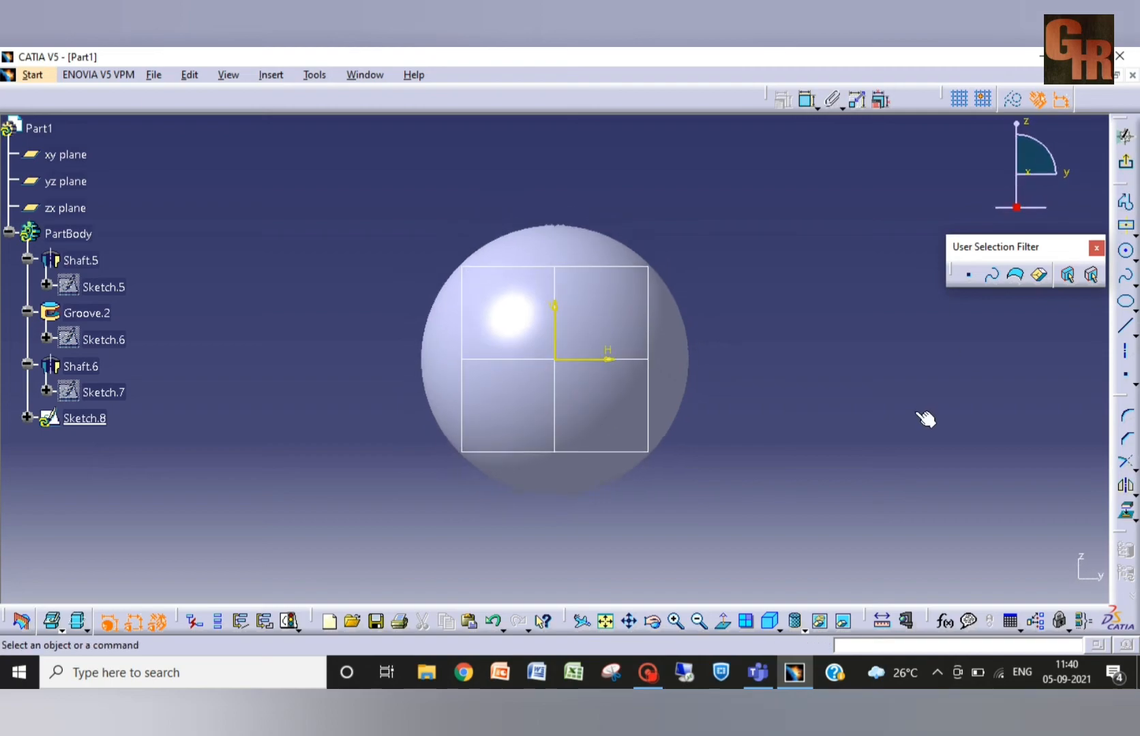
pyautogui.click(1121, 326)
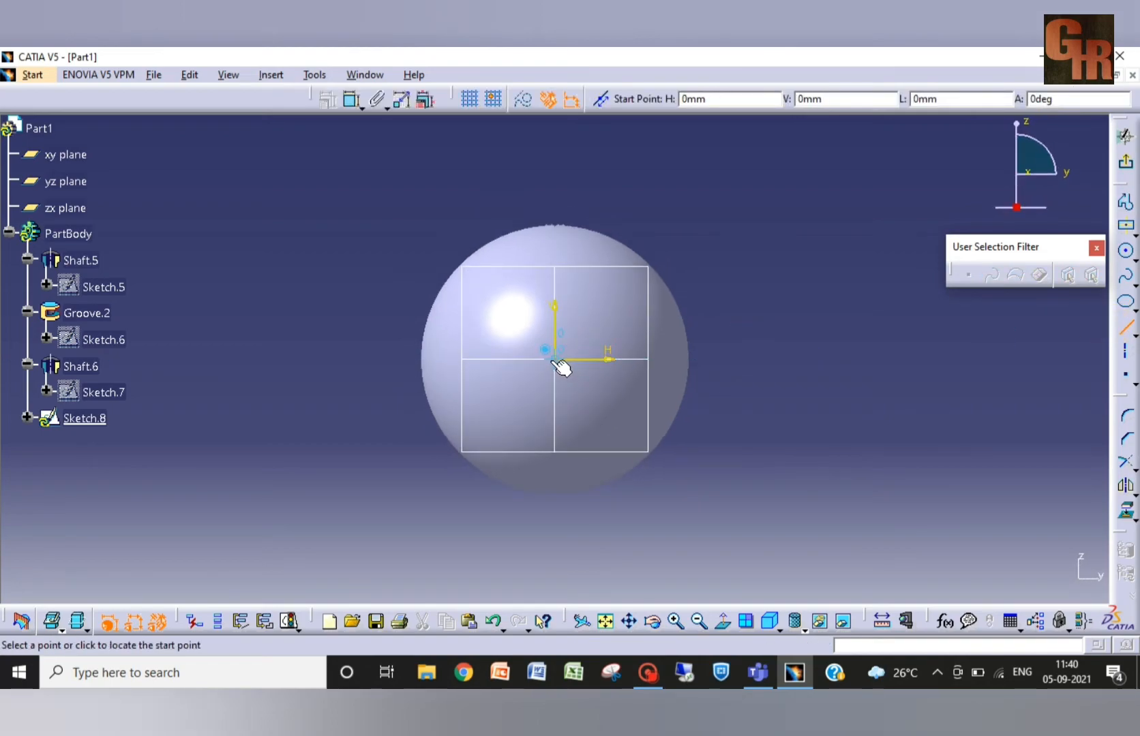
pyautogui.click(554, 359)
pyautogui.click(837, 360)
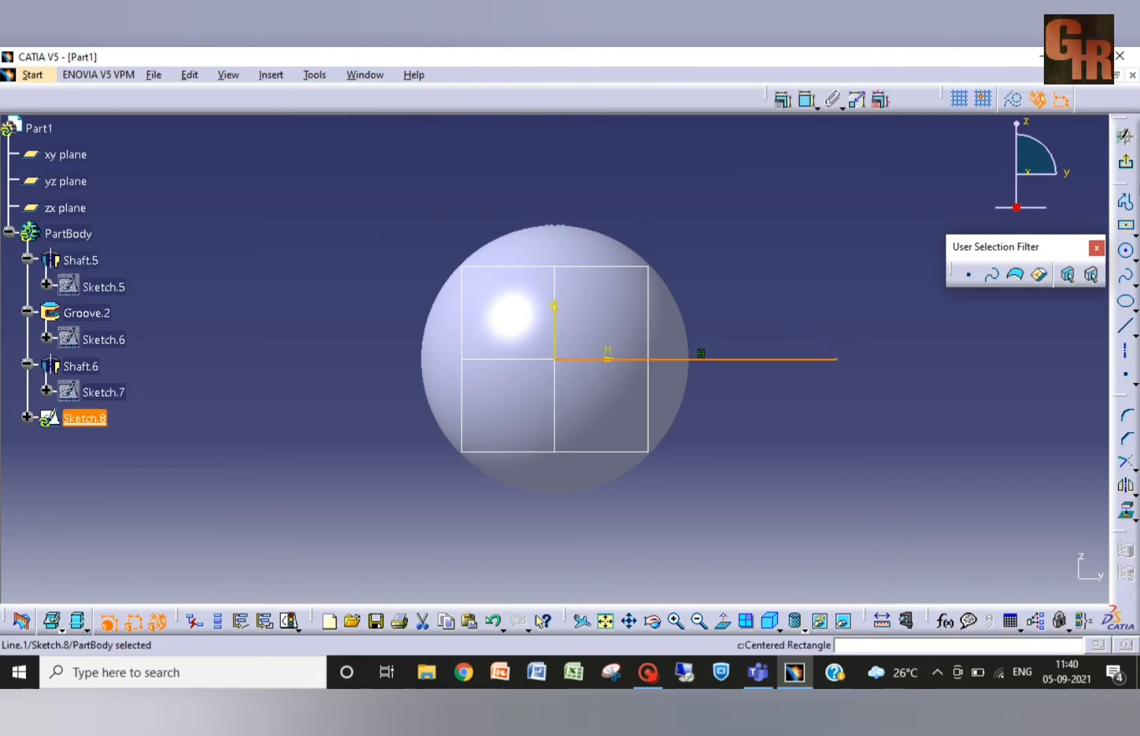
pyautogui.click(1126, 167)
# Step: Start a circular pattern of the stitch shaft with the sketched horizontal line as its reference direction
pyautogui.click(854, 266)
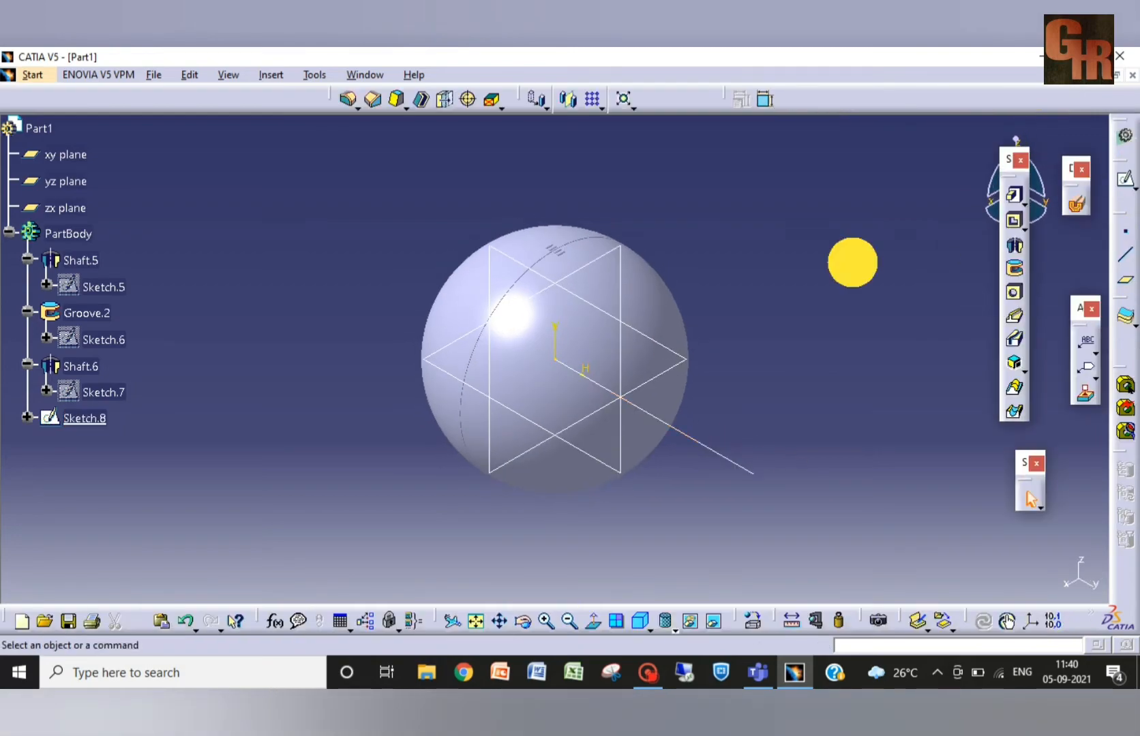
pyautogui.click(86, 368)
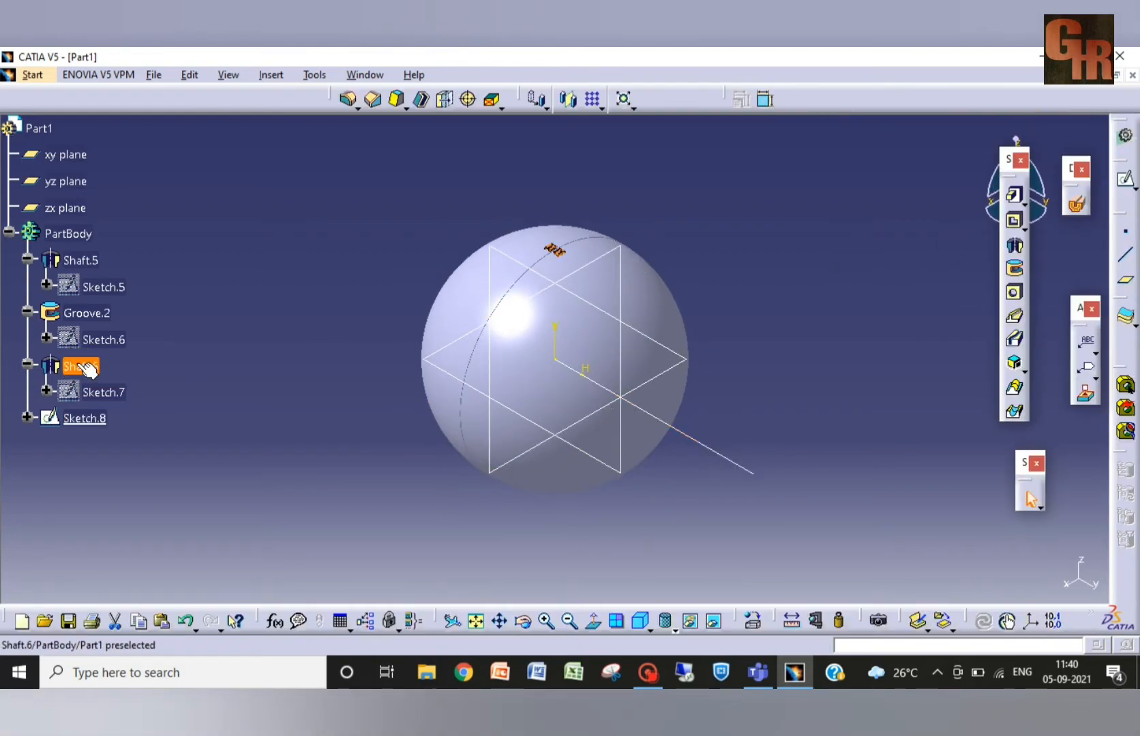
pyautogui.click(603, 106)
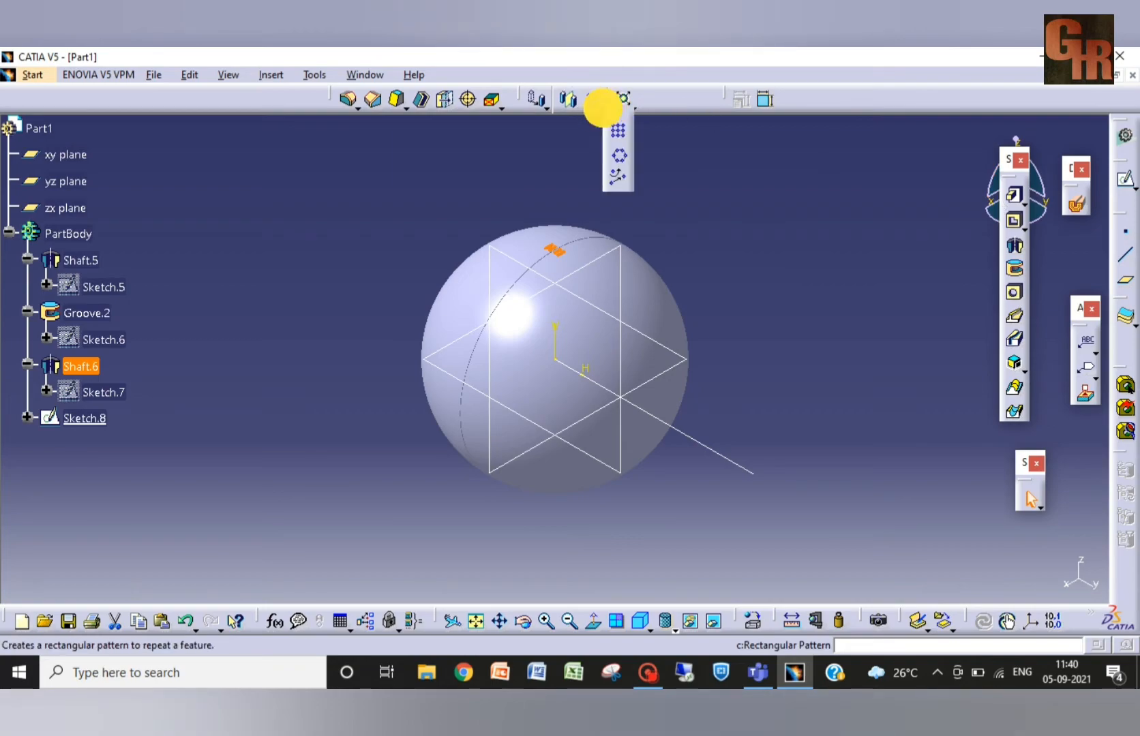
pyautogui.click(620, 157)
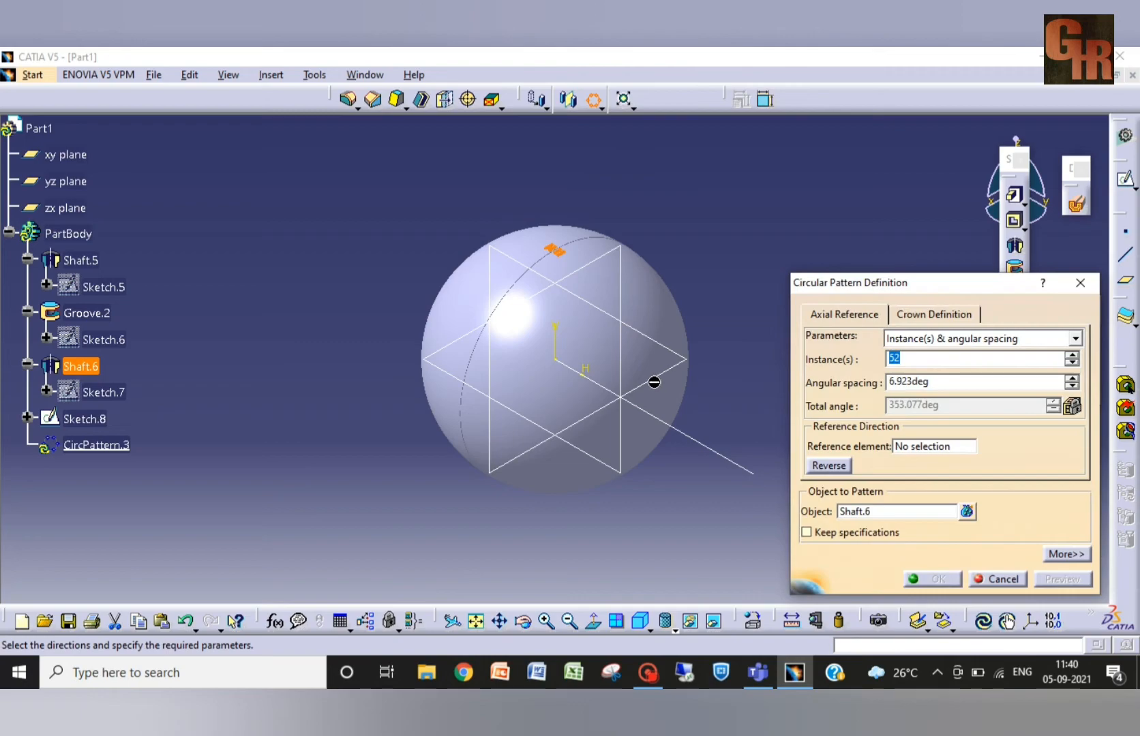
pyautogui.click(920, 446)
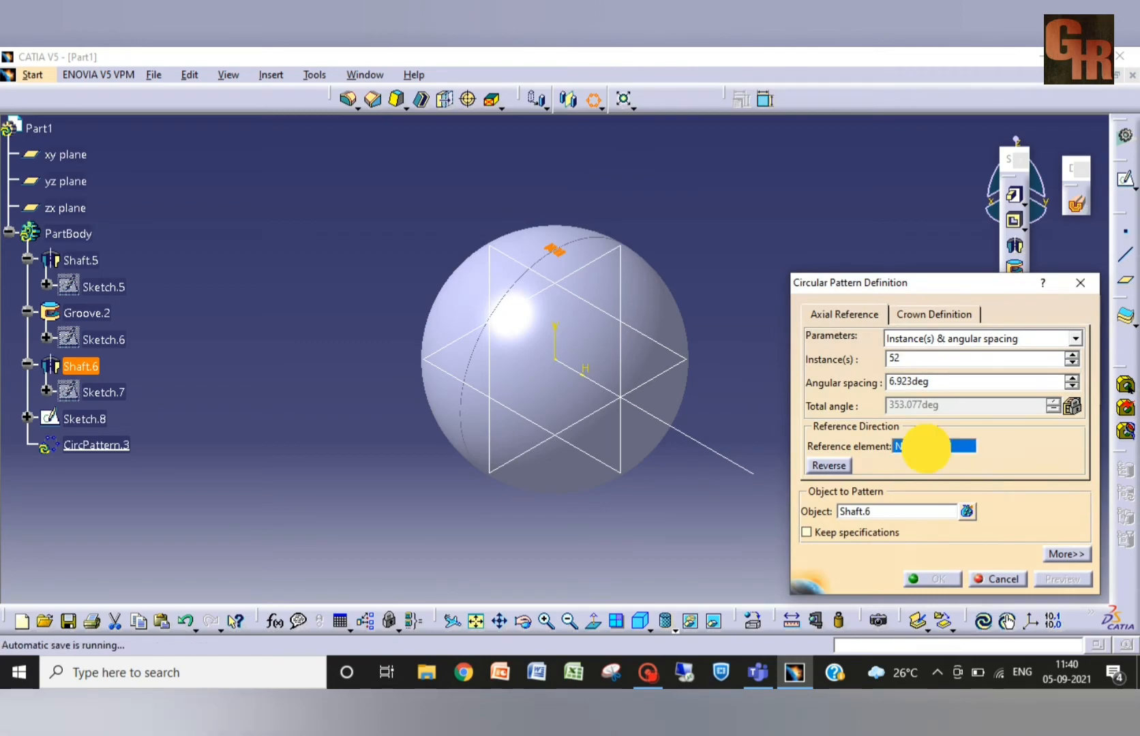
pyautogui.click(720, 453)
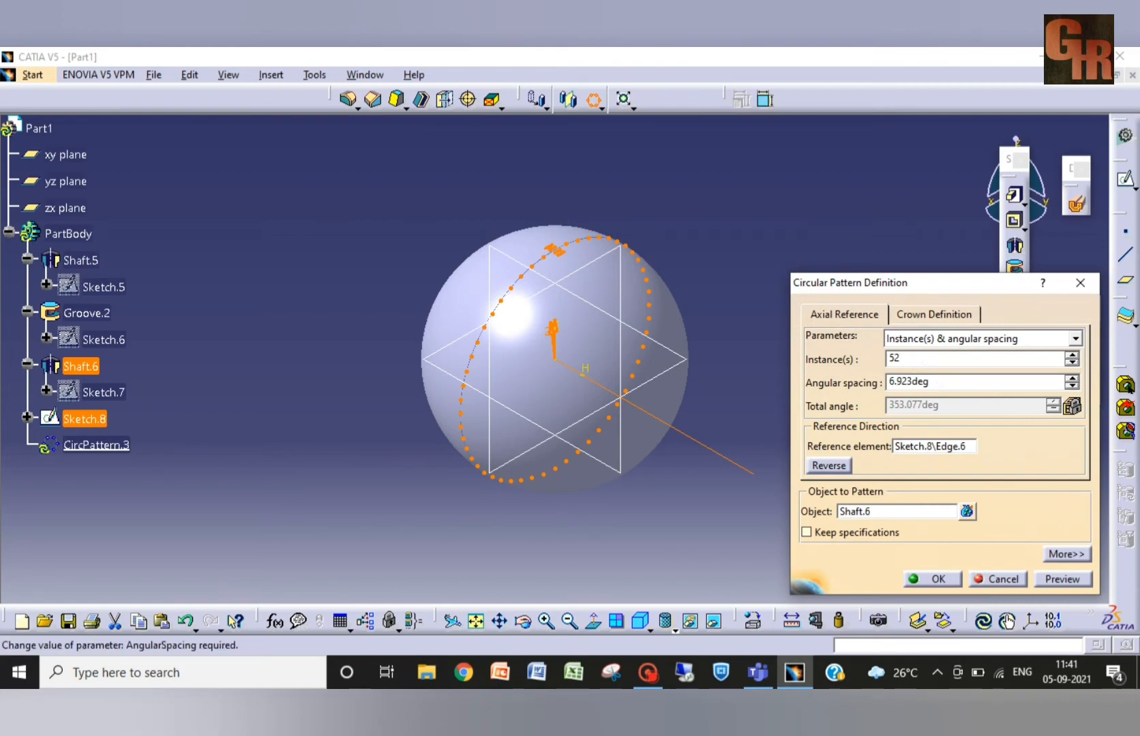
# Step: Set the circular pattern's parameters to Complete crown and preview the stitches around the ball
pyautogui.click(1035, 340)
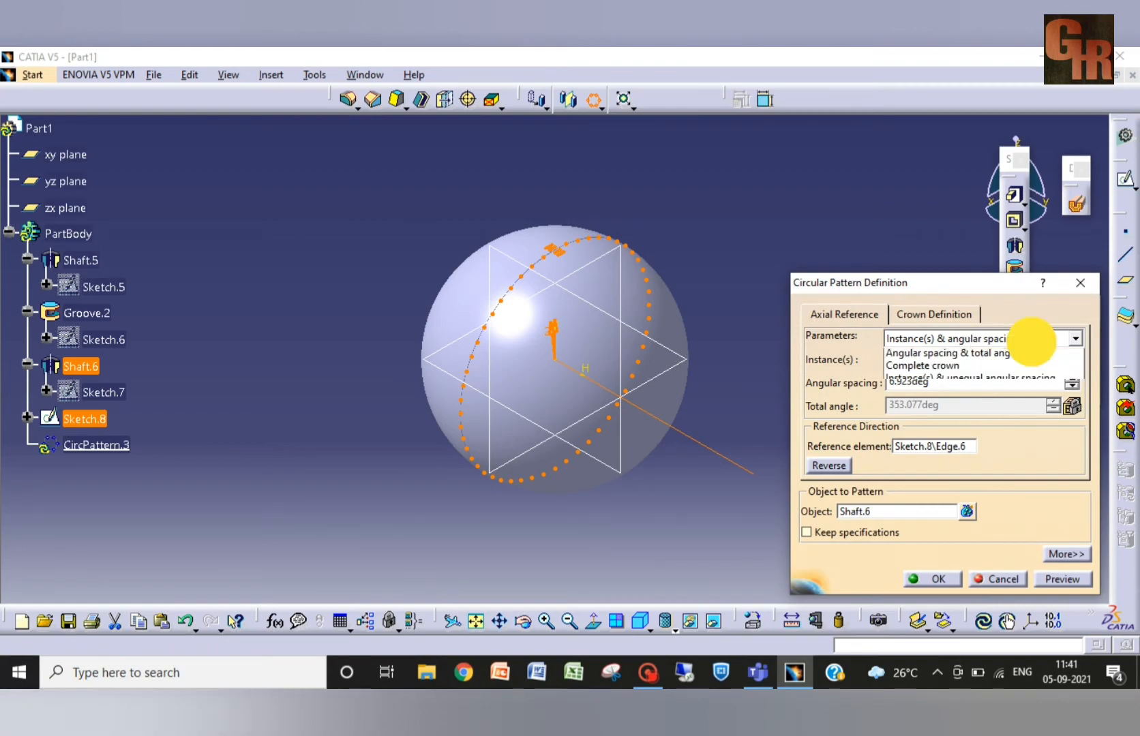
pyautogui.click(957, 394)
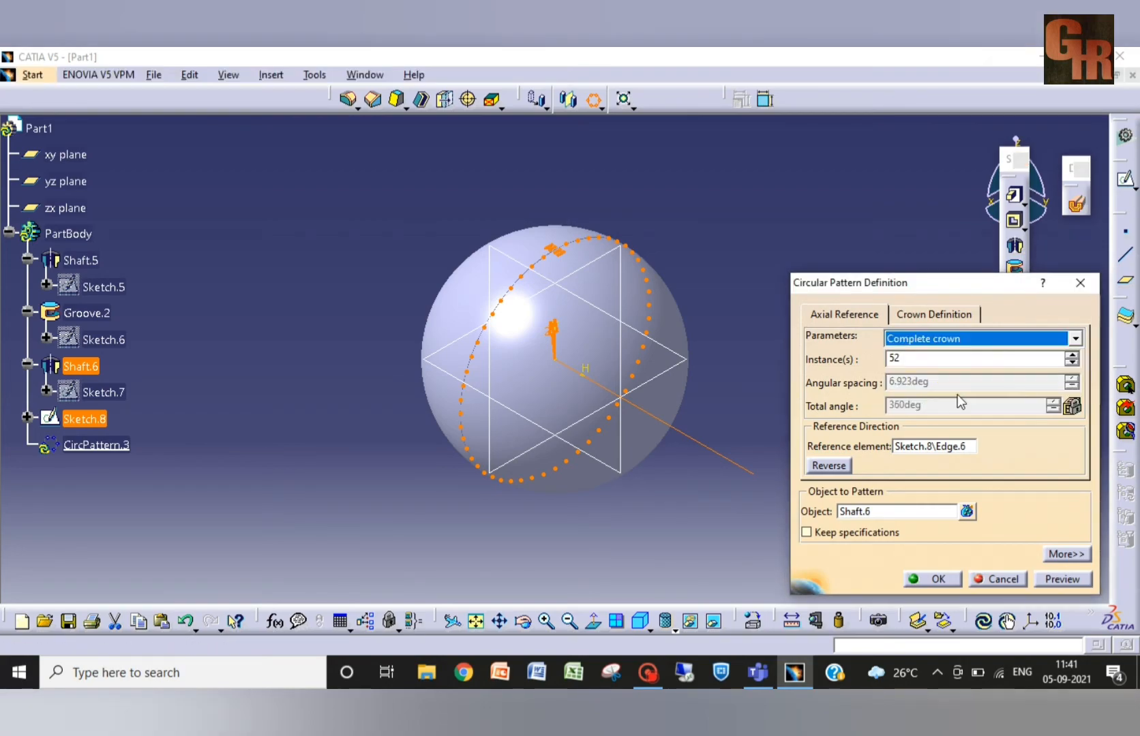
pyautogui.click(916, 360)
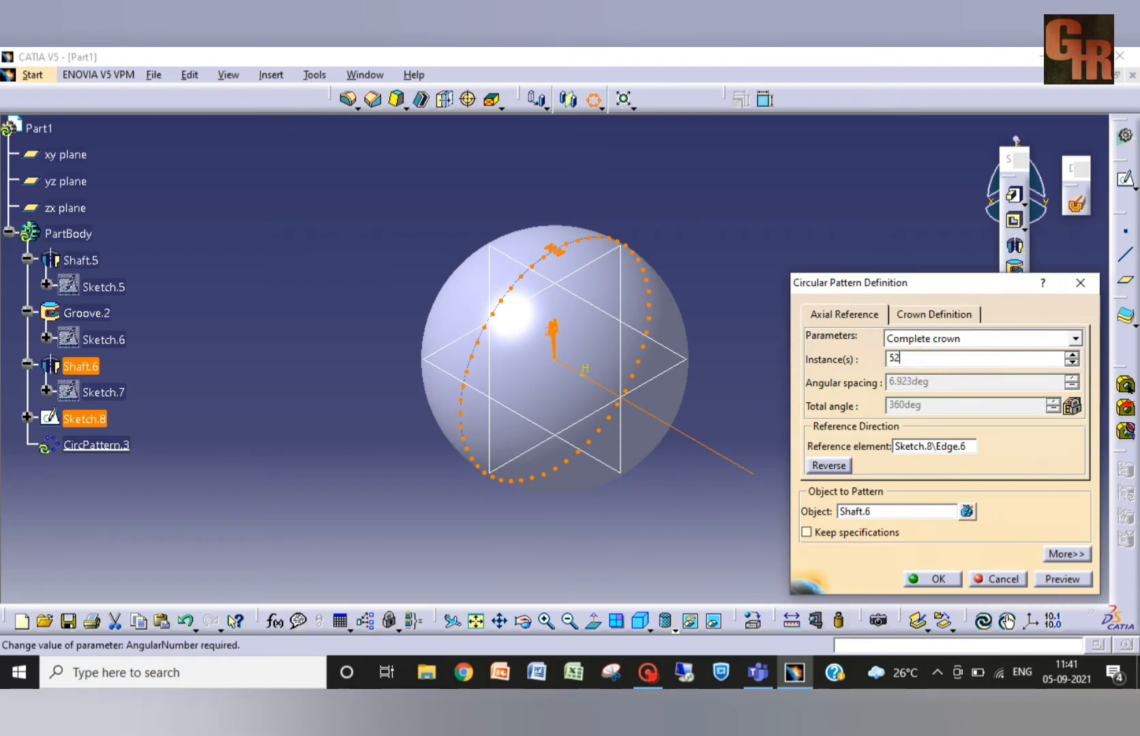
pyautogui.click(1068, 580)
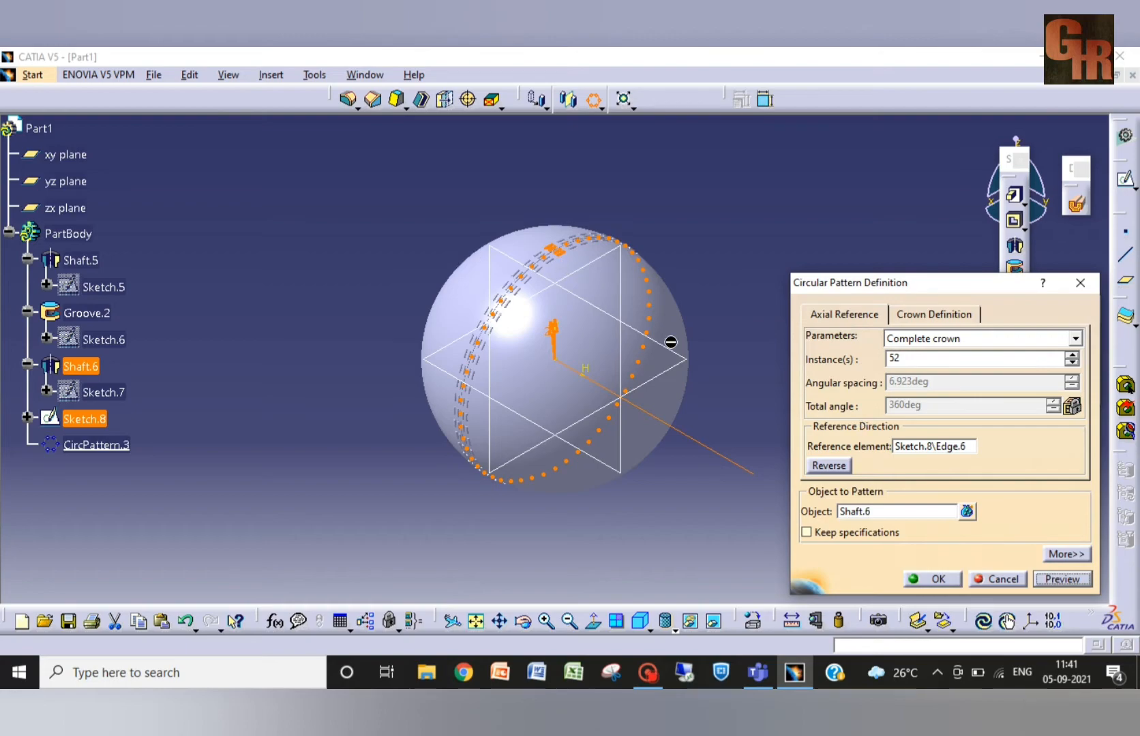
# Step: Set the stitch pattern to 53 instances and create it
pyautogui.click(976, 359)
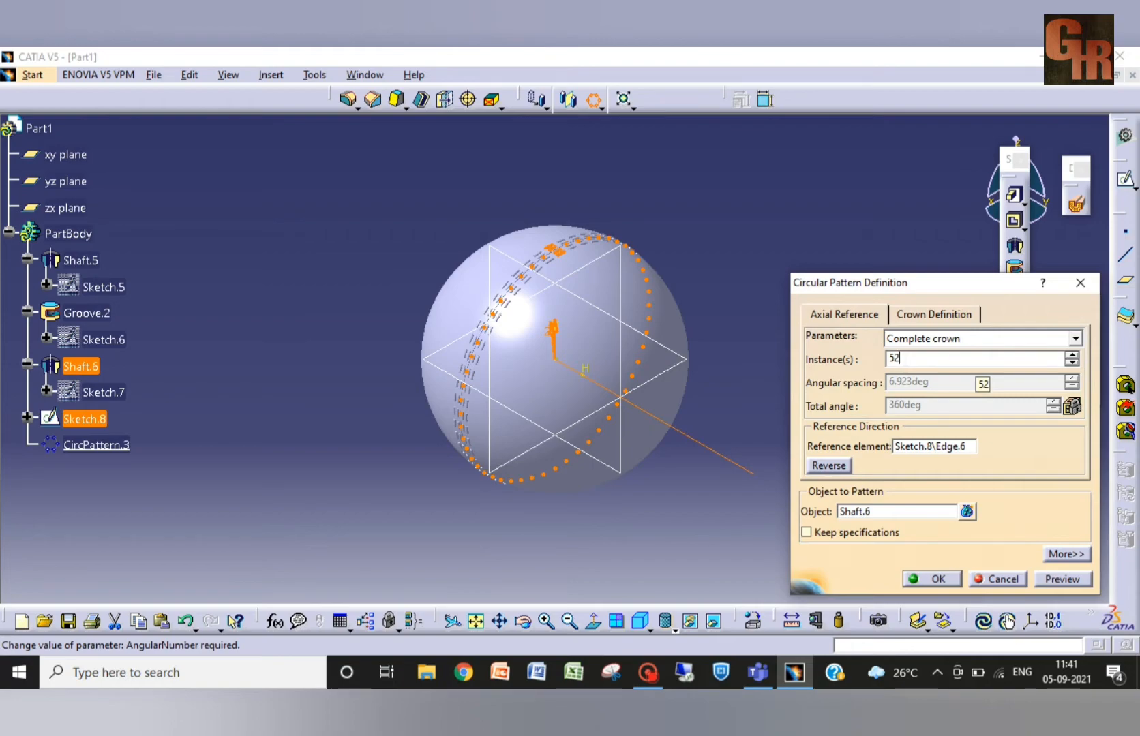
pyautogui.press('BackSpace')
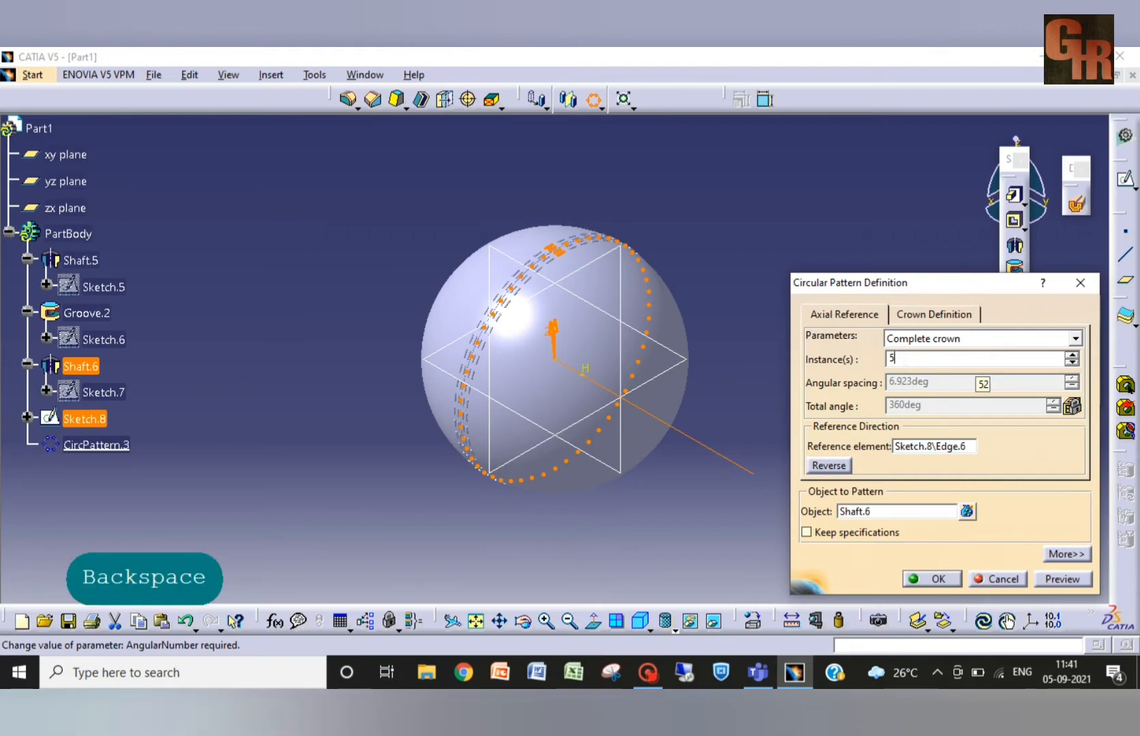
pyautogui.write('3')
pyautogui.press('Return')
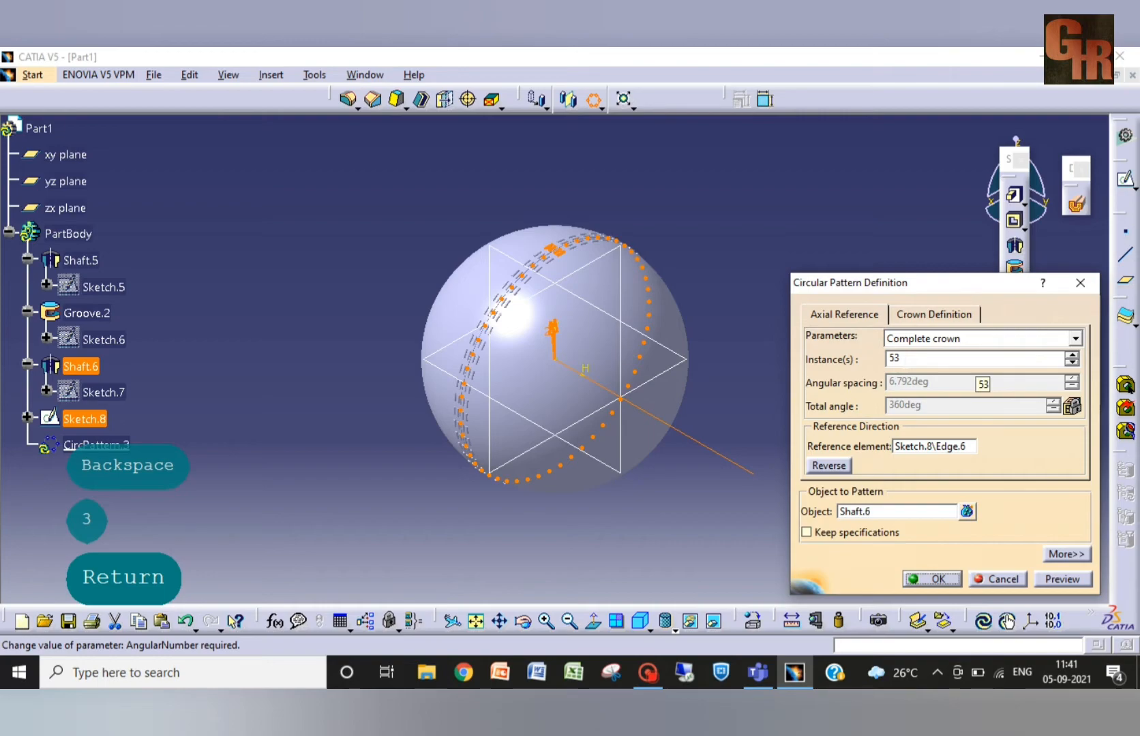
pyautogui.click(940, 580)
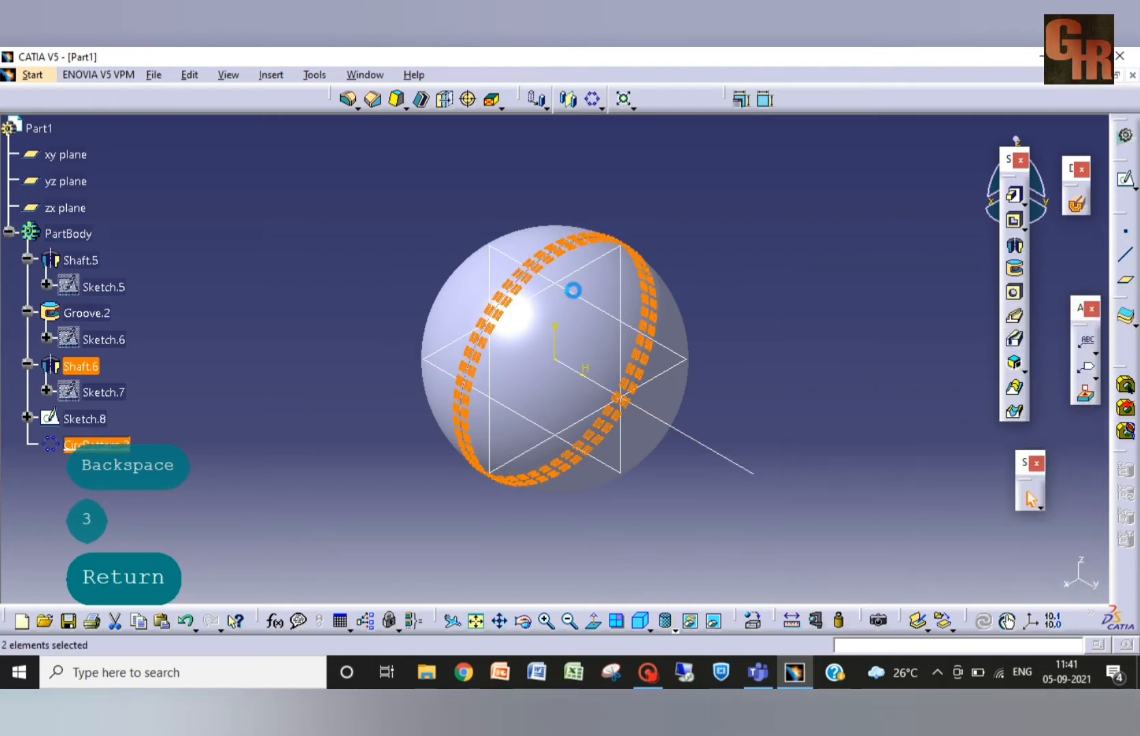
pyautogui.click(321, 444)
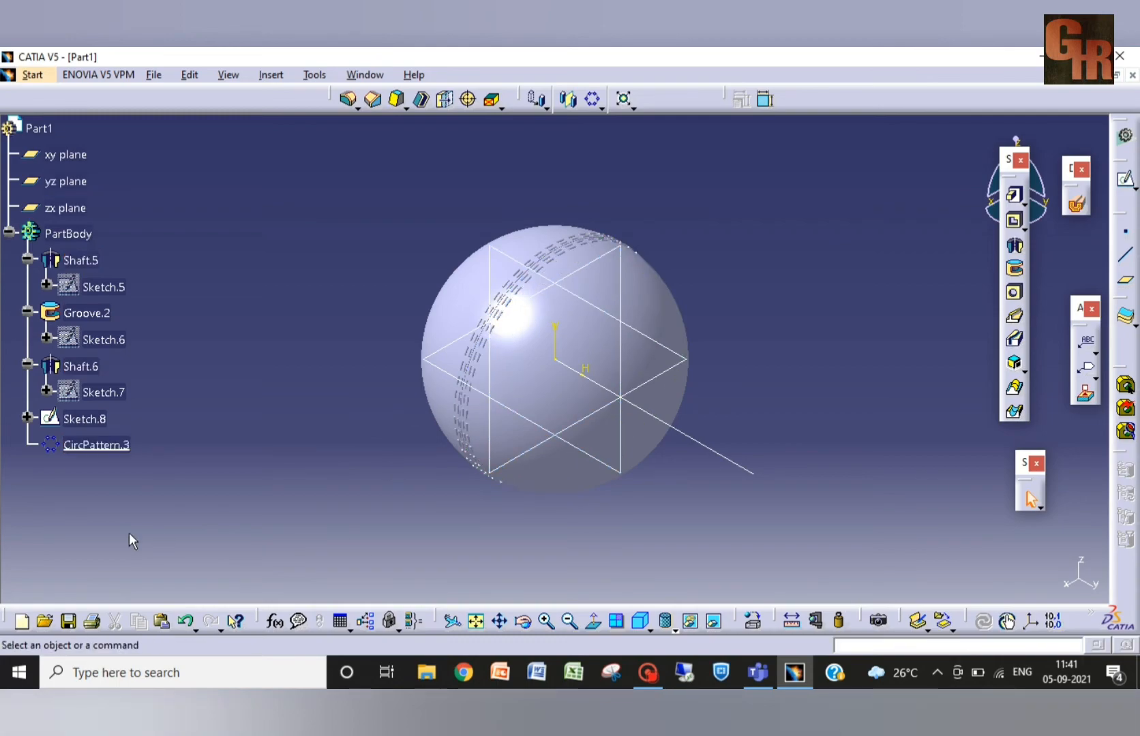
# Step: Edit the circular pattern of stitches and raise its number of instances to 54
pyautogui.doubleClick(116, 446)
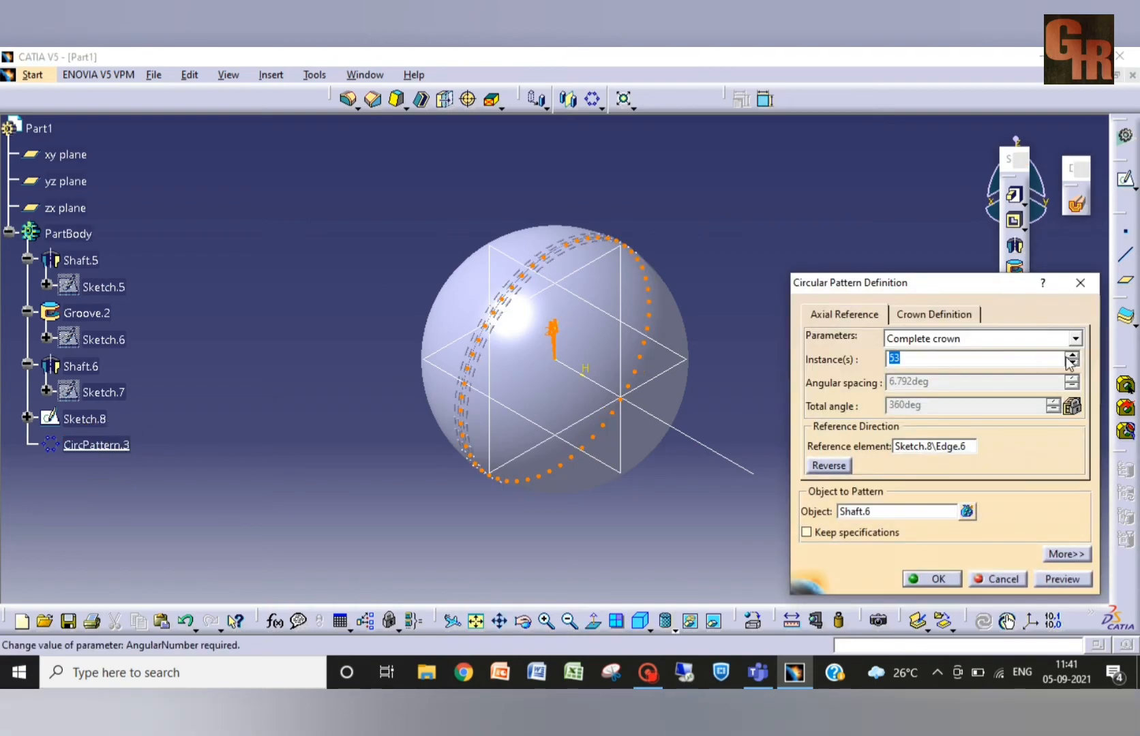
pyautogui.click(1072, 355)
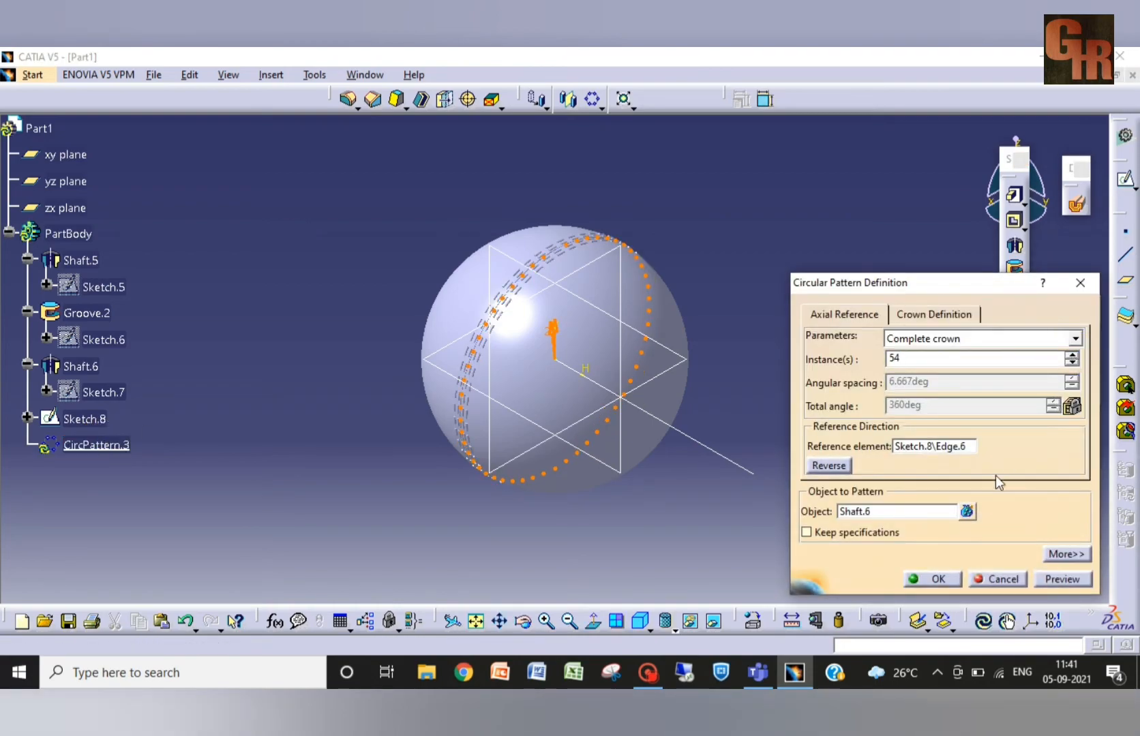
pyautogui.click(948, 578)
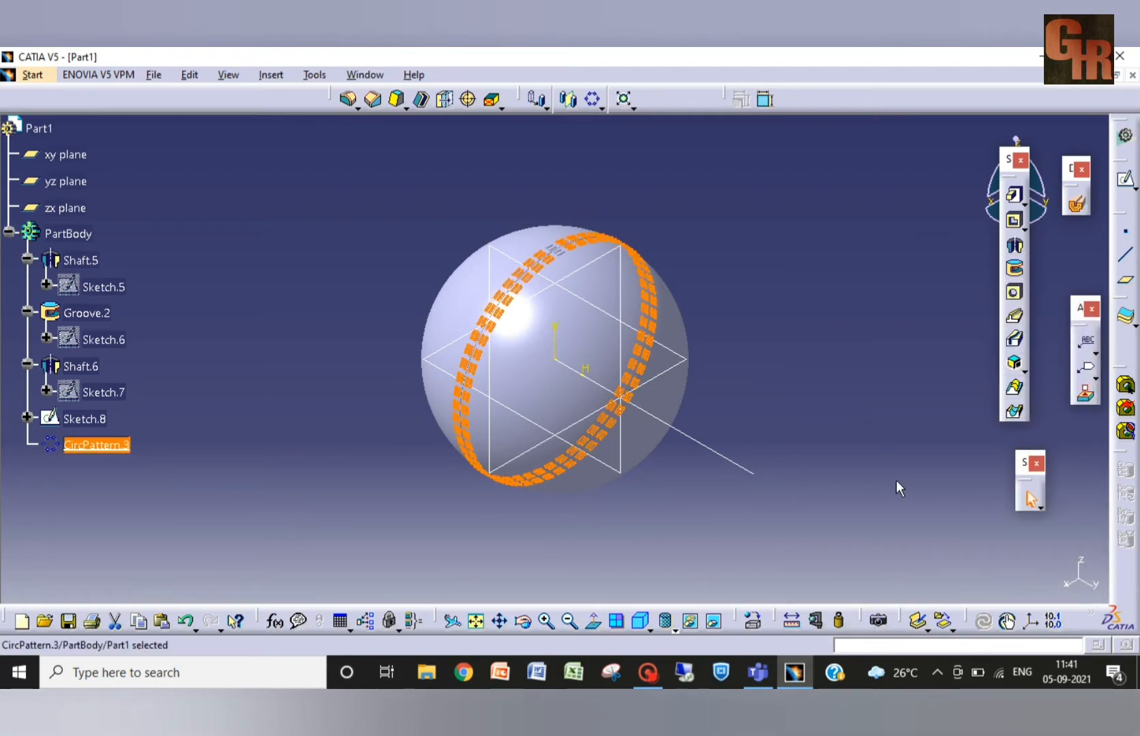
pyautogui.click(895, 463)
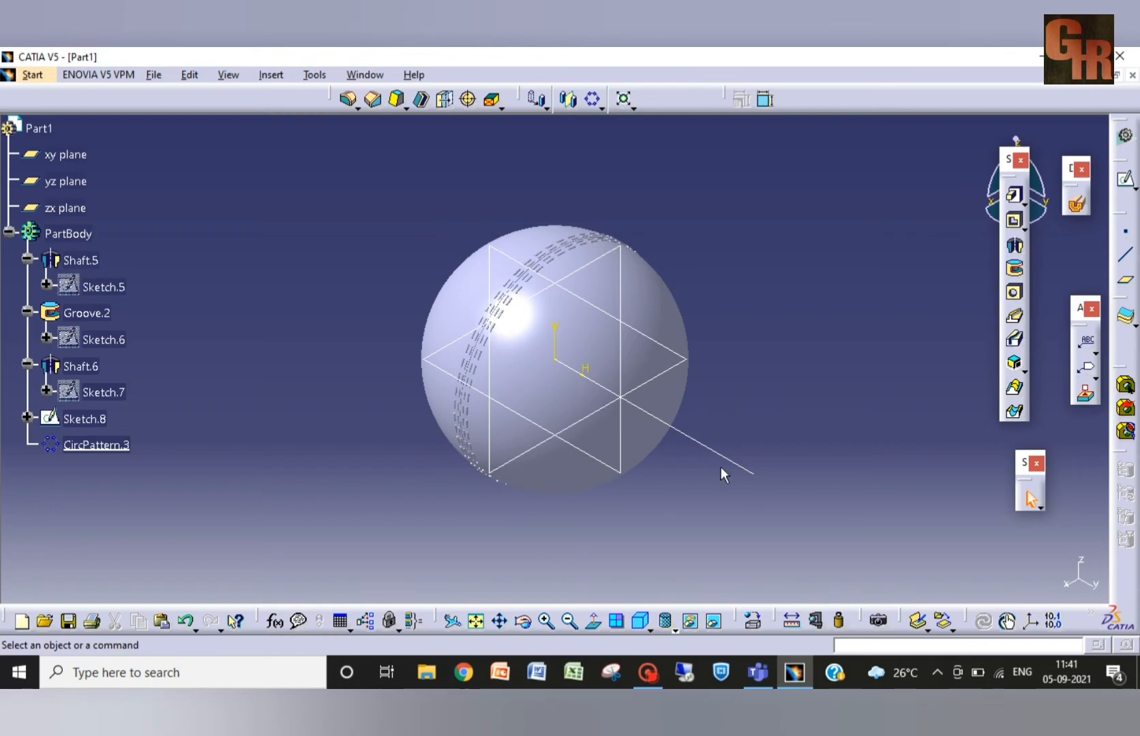
pyautogui.click(741, 468)
pyautogui.press('Delete')
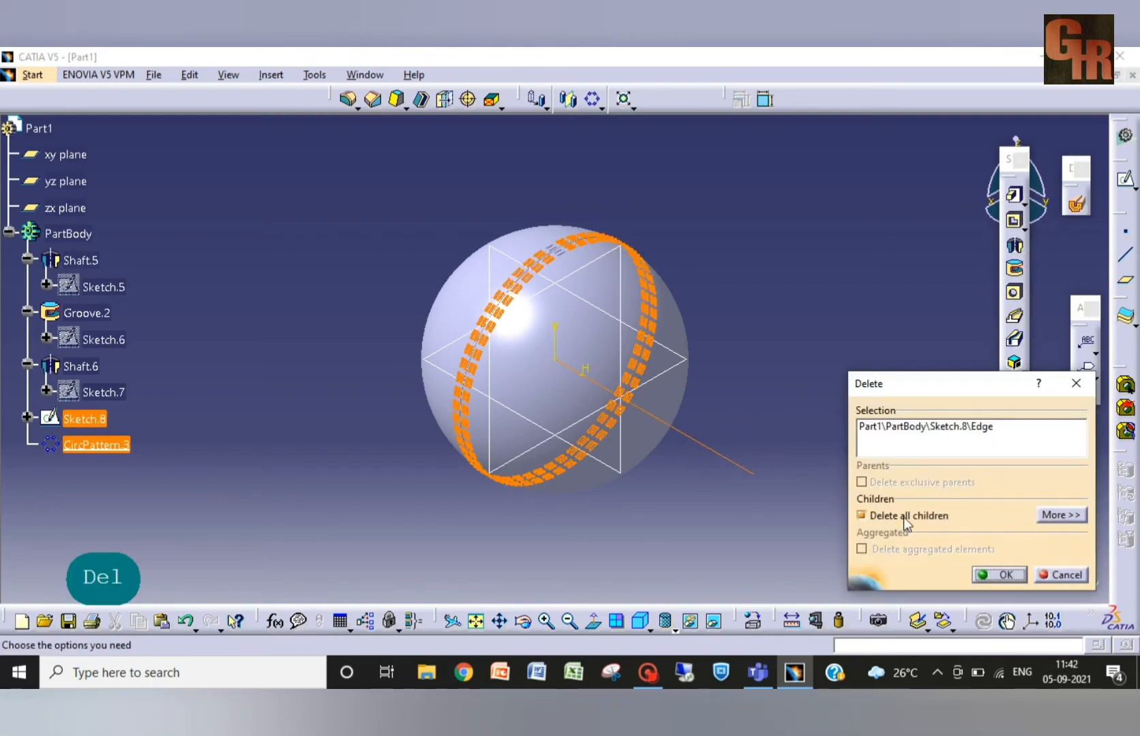
pyautogui.click(1056, 575)
# Step: Hide the sketched axis line that extends out of the ball
pyautogui.click(688, 434)
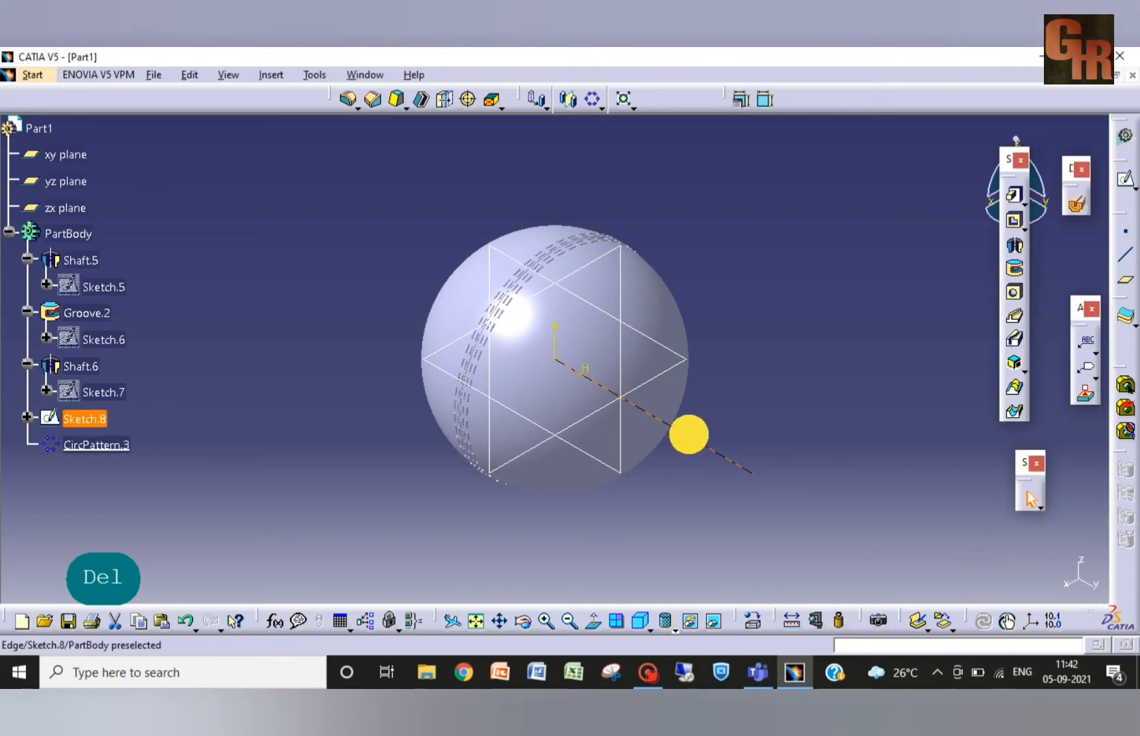
pyautogui.rightClick(689, 434)
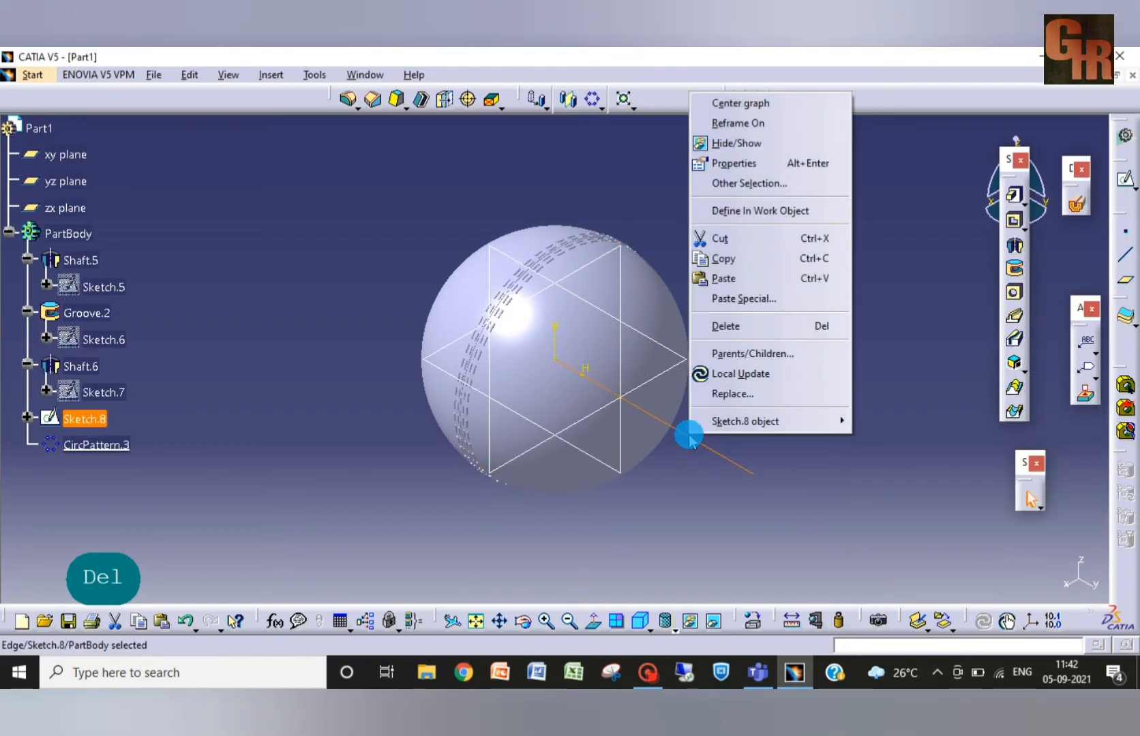
pyautogui.click(755, 144)
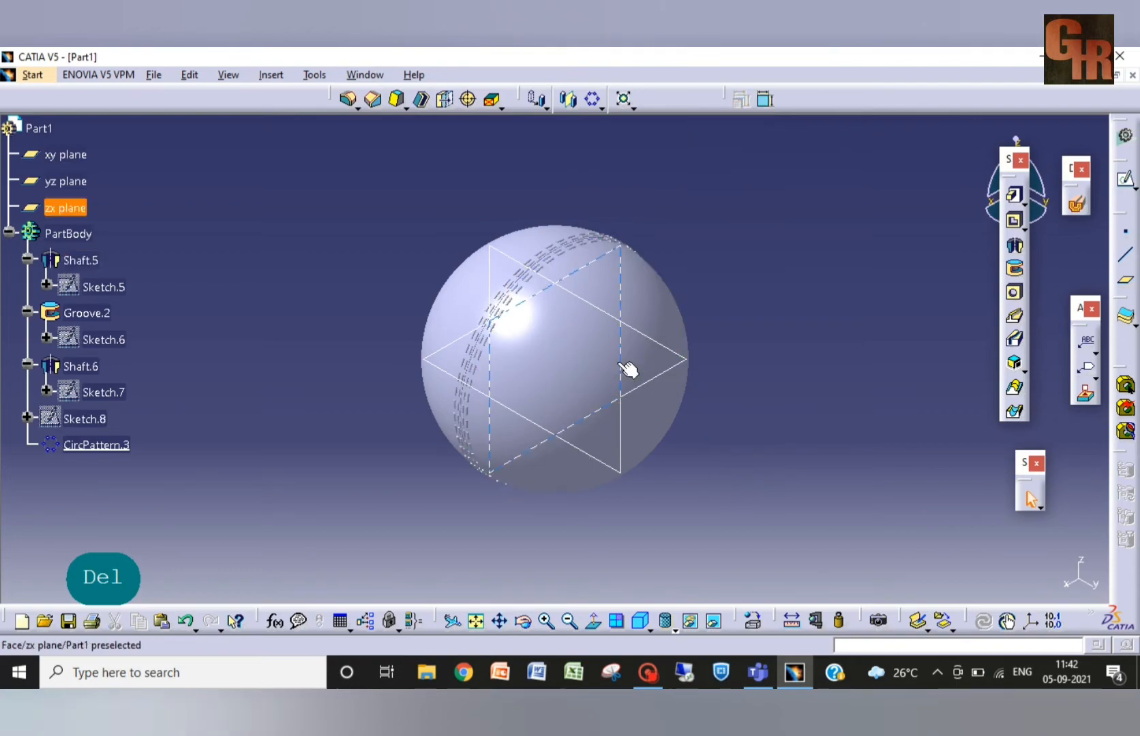
pyautogui.click(10, 233)
pyautogui.click(10, 234)
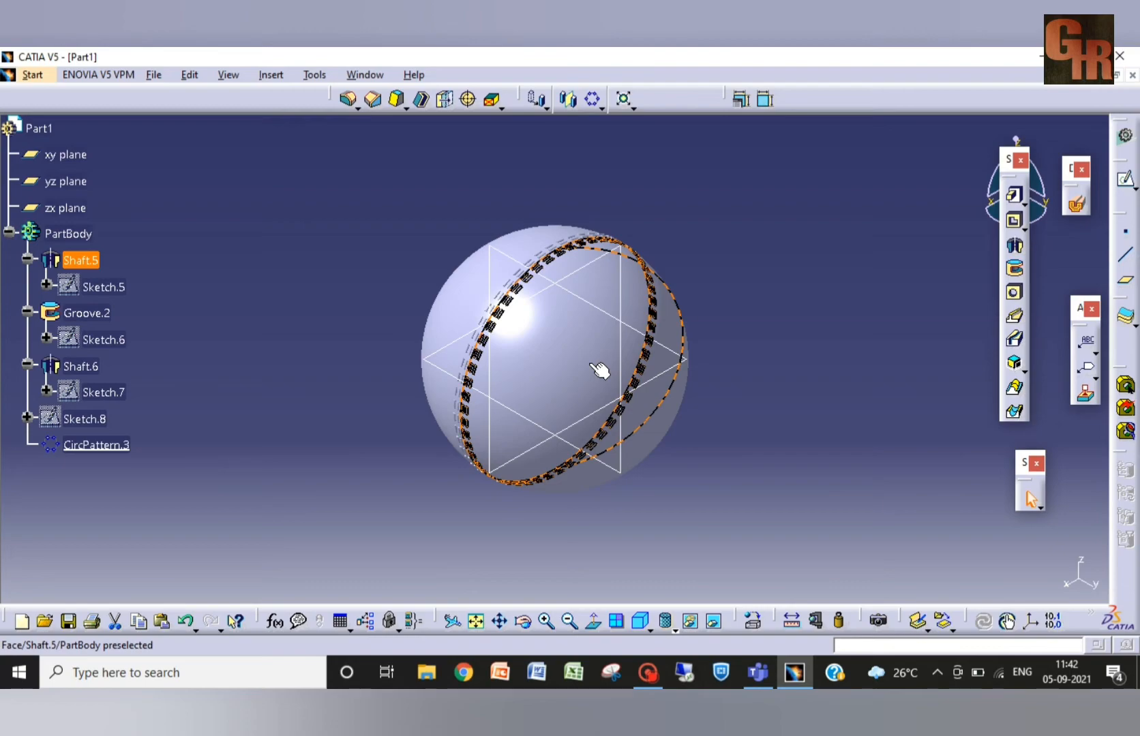
# Step: Set the fill color of the ball's two outer faces, on both sides of the groove, to red
pyautogui.keyDown('ctrl'); pyautogui.click(456, 280); pyautogui.keyUp('ctrl')
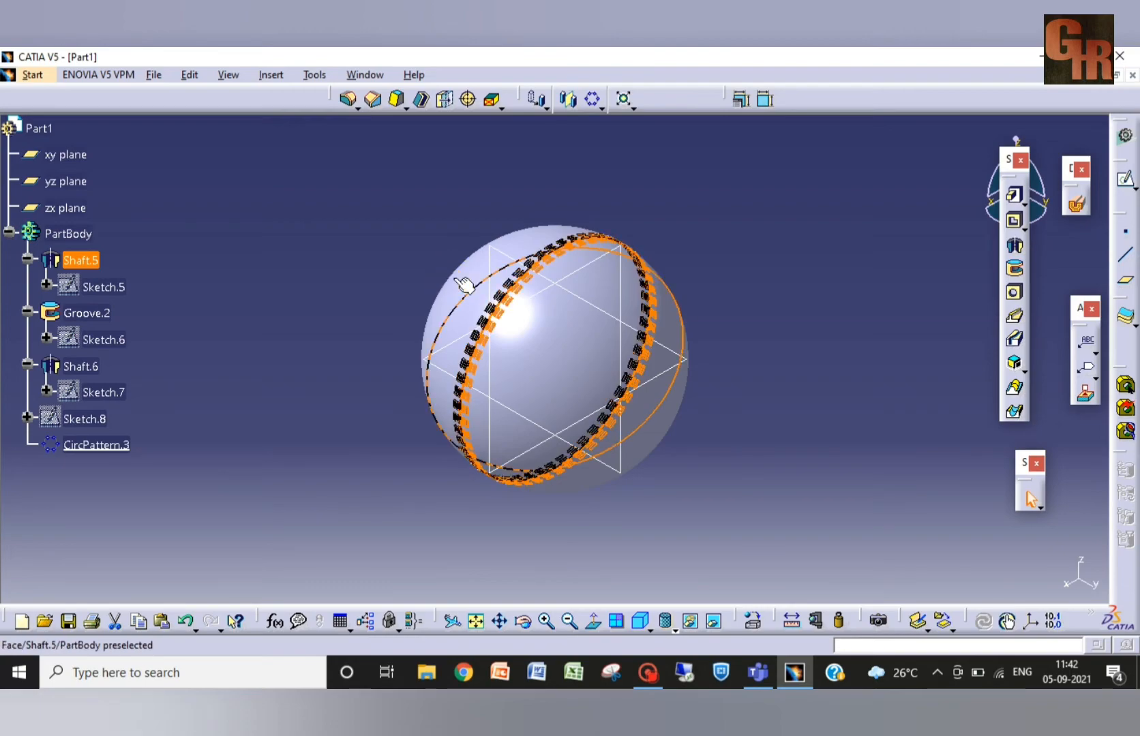
pyautogui.rightClick(456, 279)
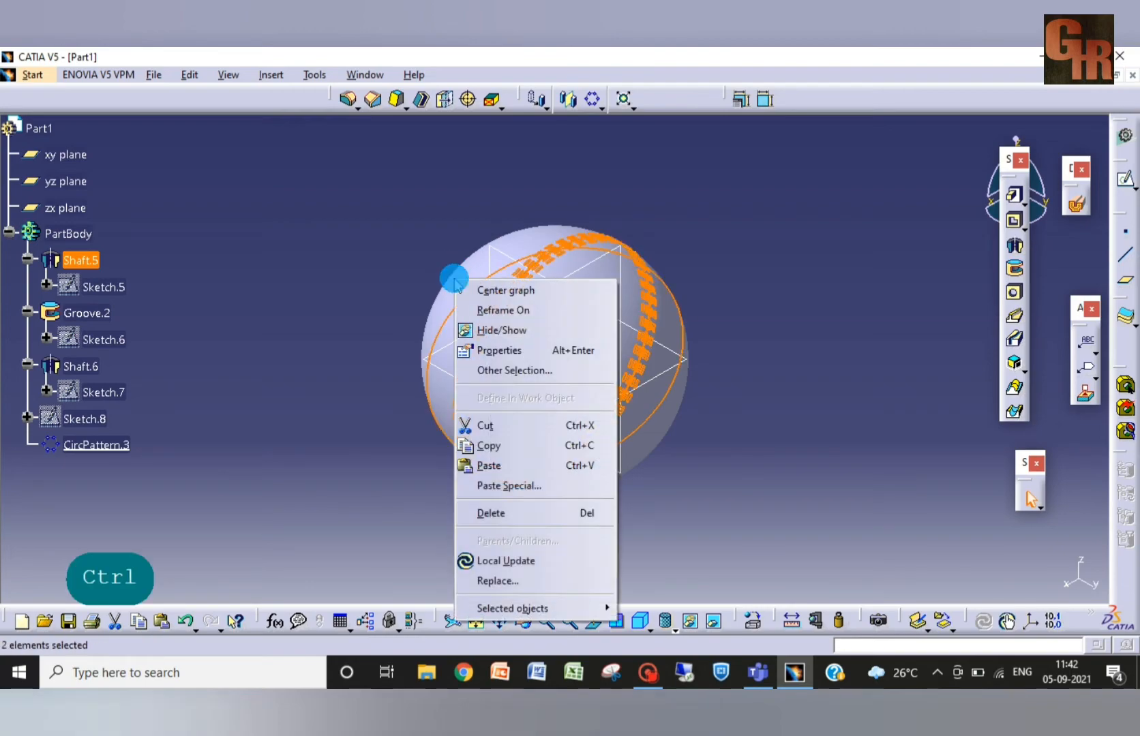
pyautogui.click(505, 356)
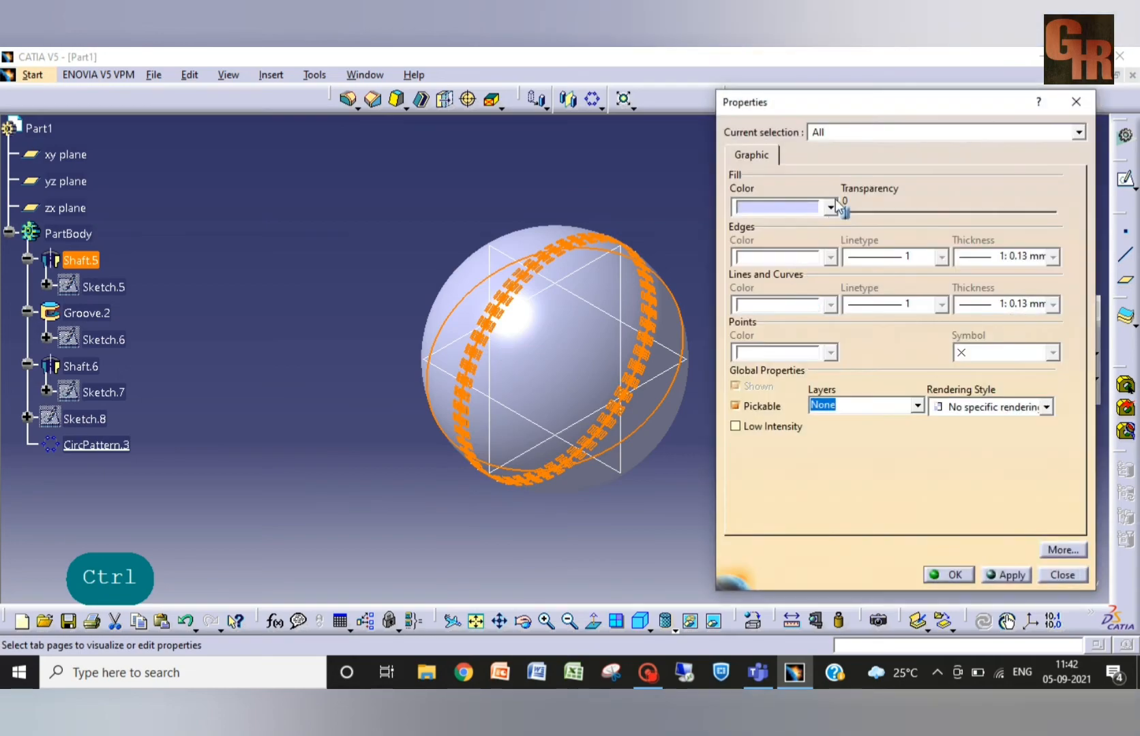
pyautogui.click(831, 208)
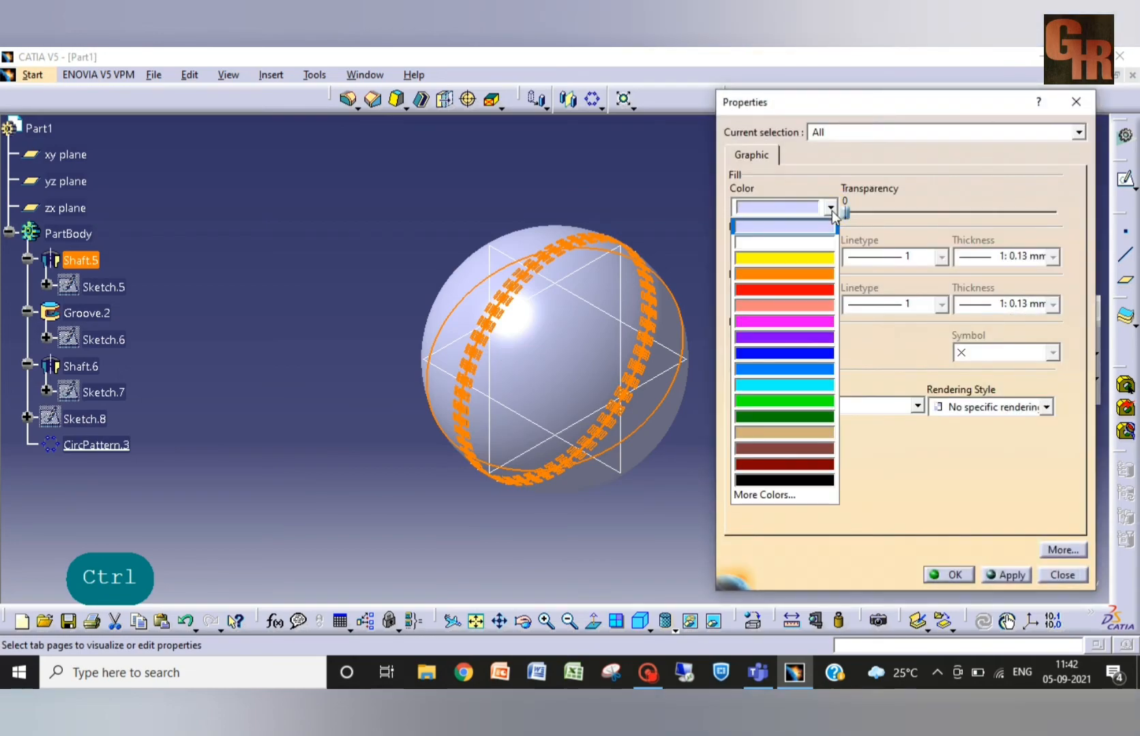
pyautogui.click(787, 291)
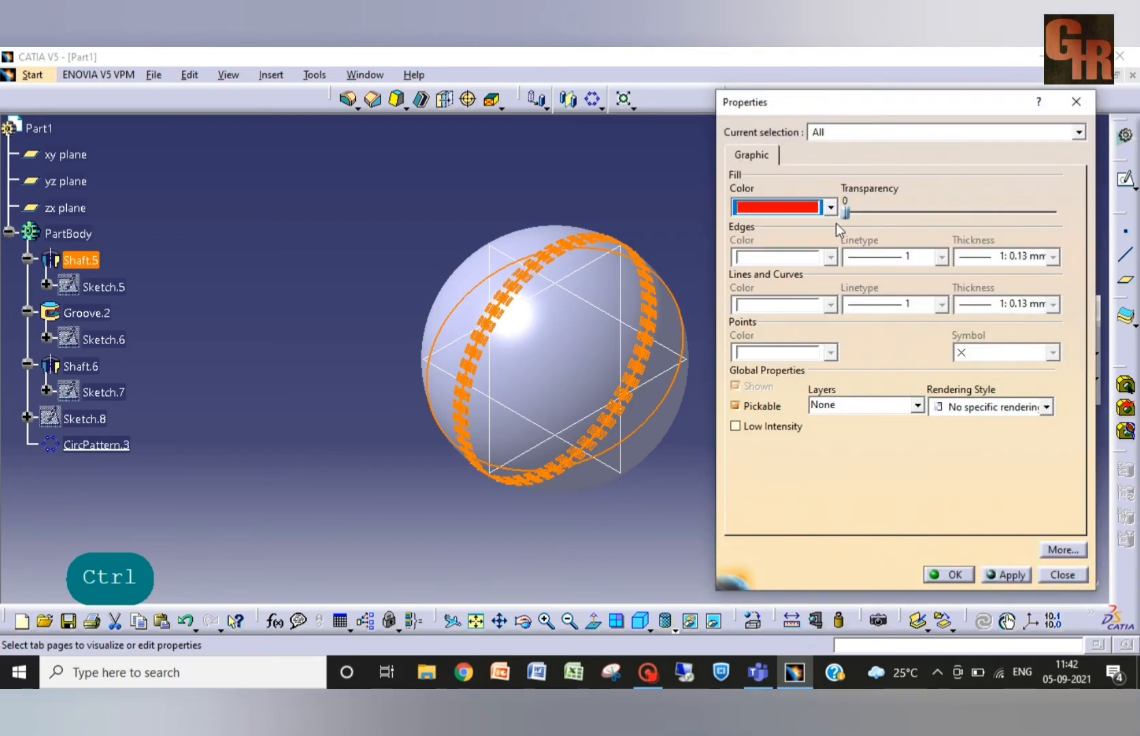
pyautogui.click(995, 577)
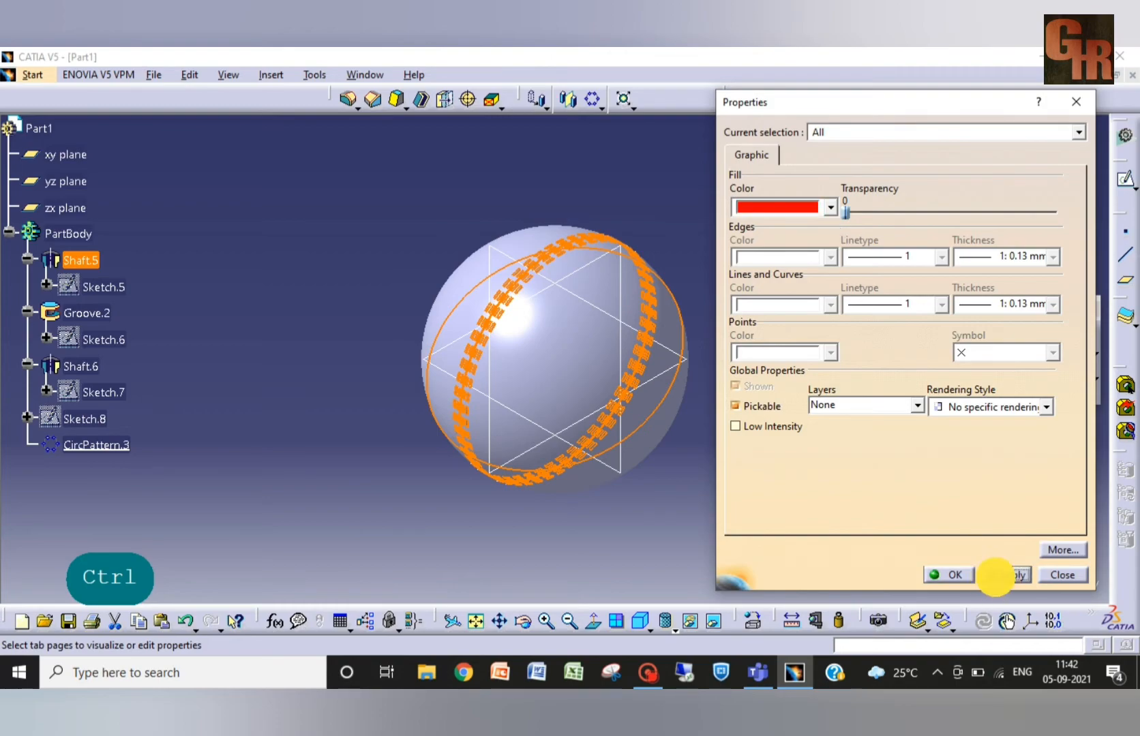
pyautogui.click(947, 575)
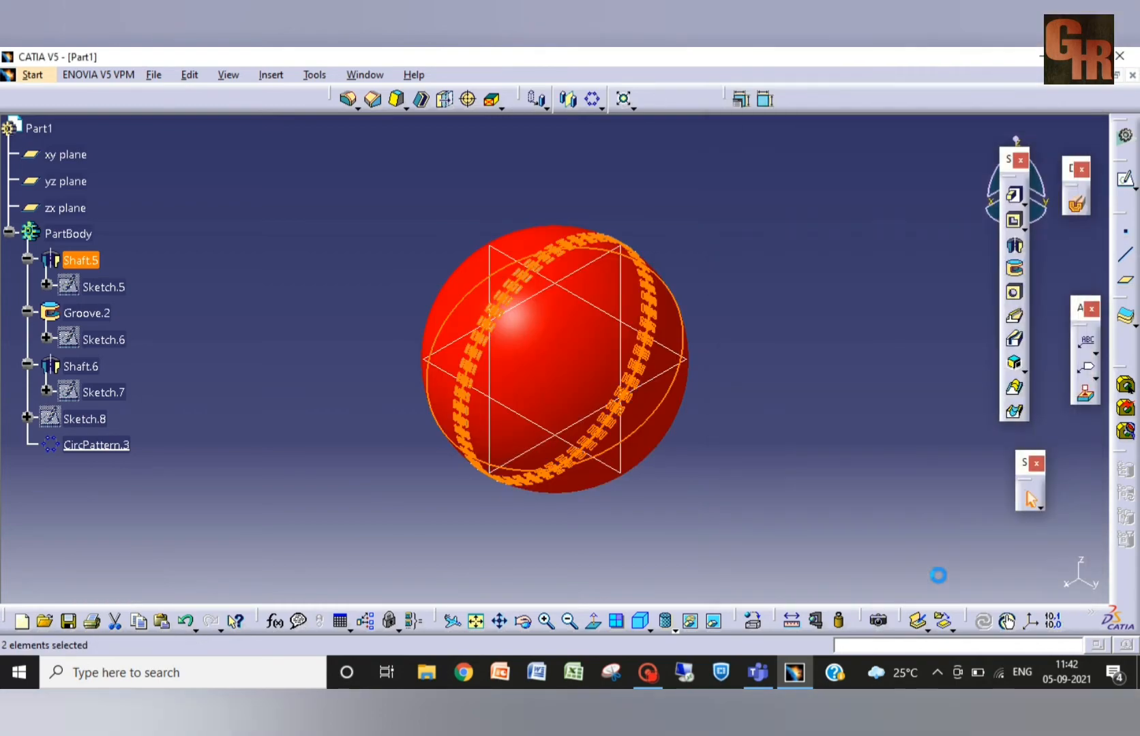
pyautogui.click(829, 469)
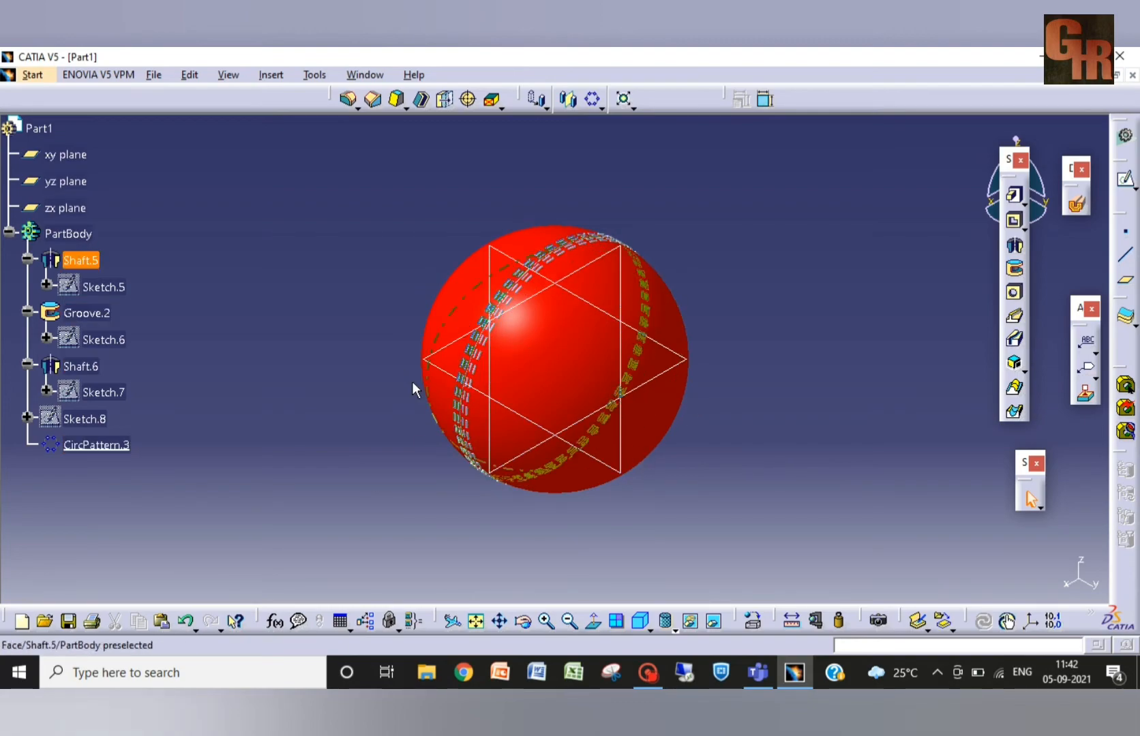
# Step: Set the fill color of the revolved stitch and its circular pattern to white
pyautogui.click(97, 445)
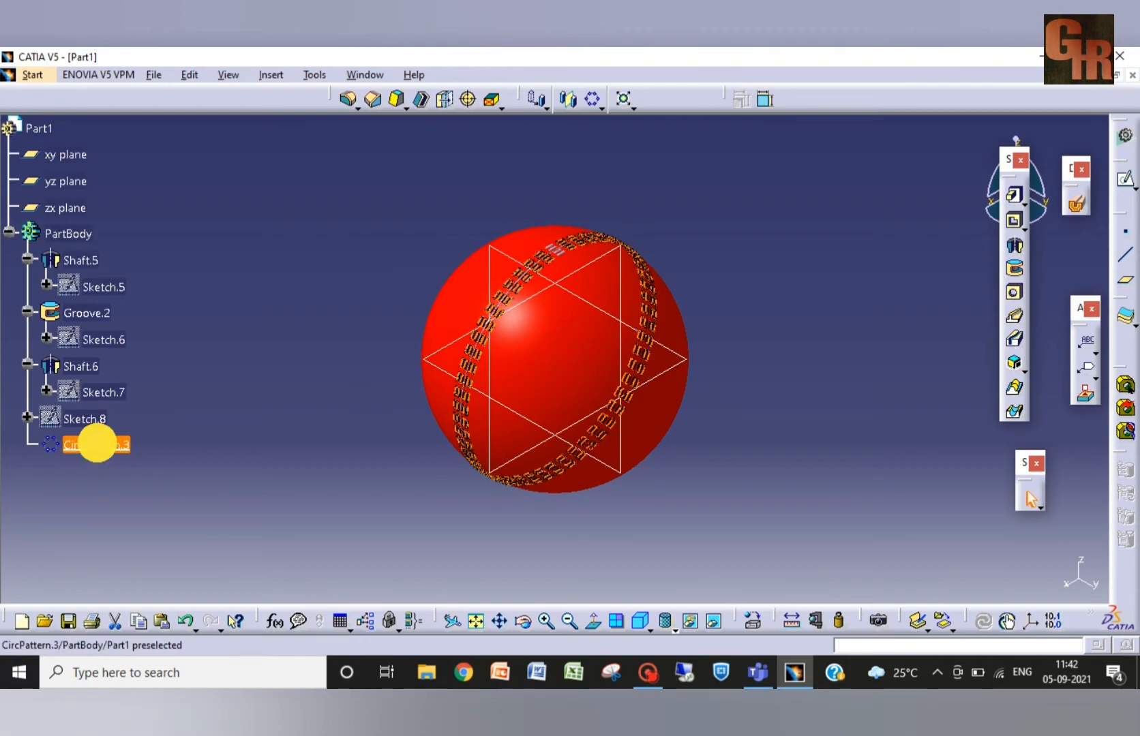
pyautogui.keyDown('shift'); pyautogui.click(87, 369); pyautogui.keyUp('shift')
pyautogui.rightClick(83, 370)
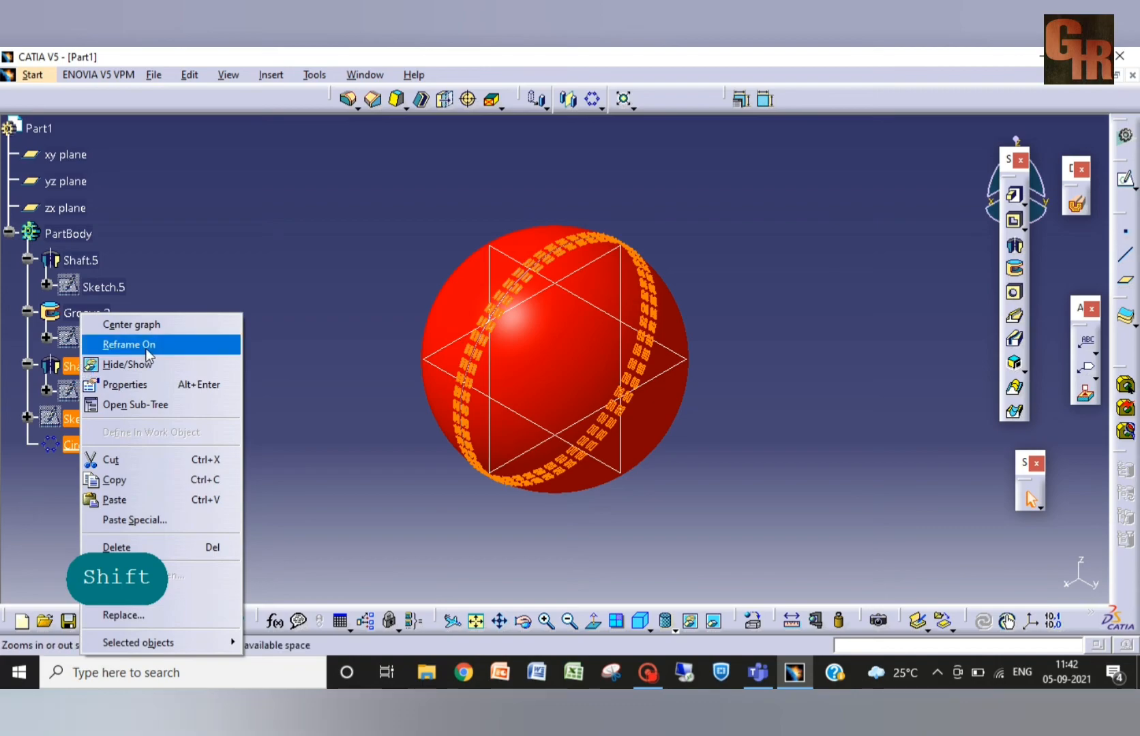
pyautogui.click(165, 385)
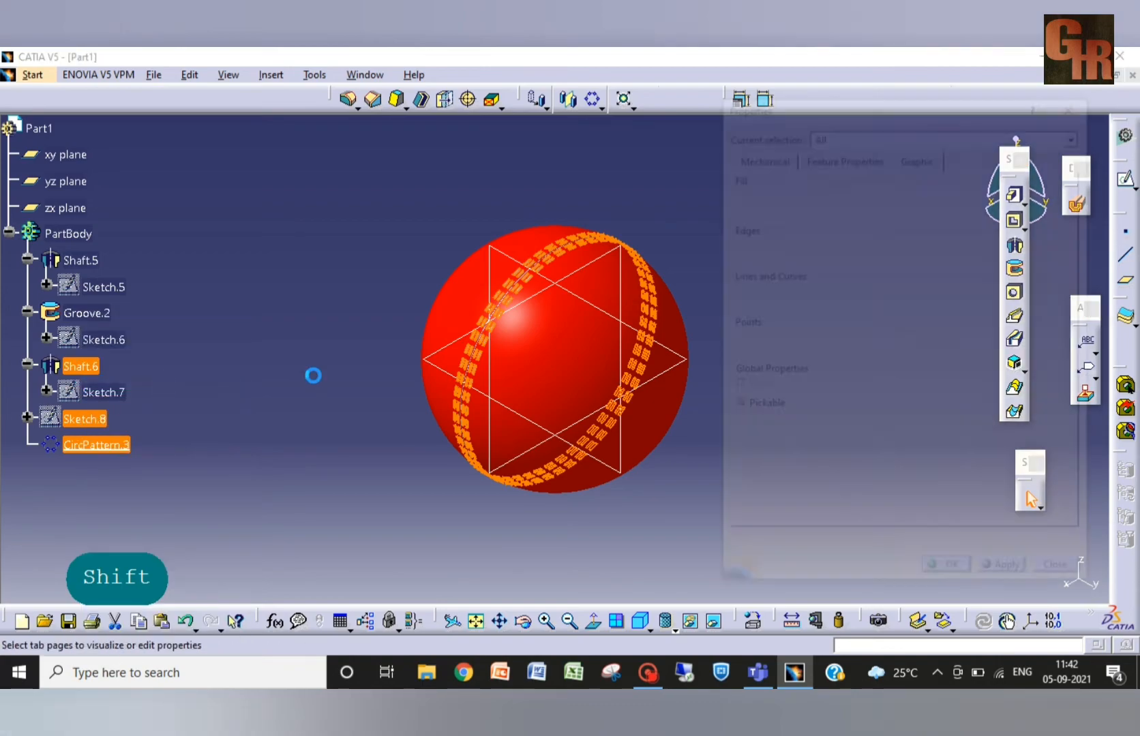
pyautogui.click(830, 207)
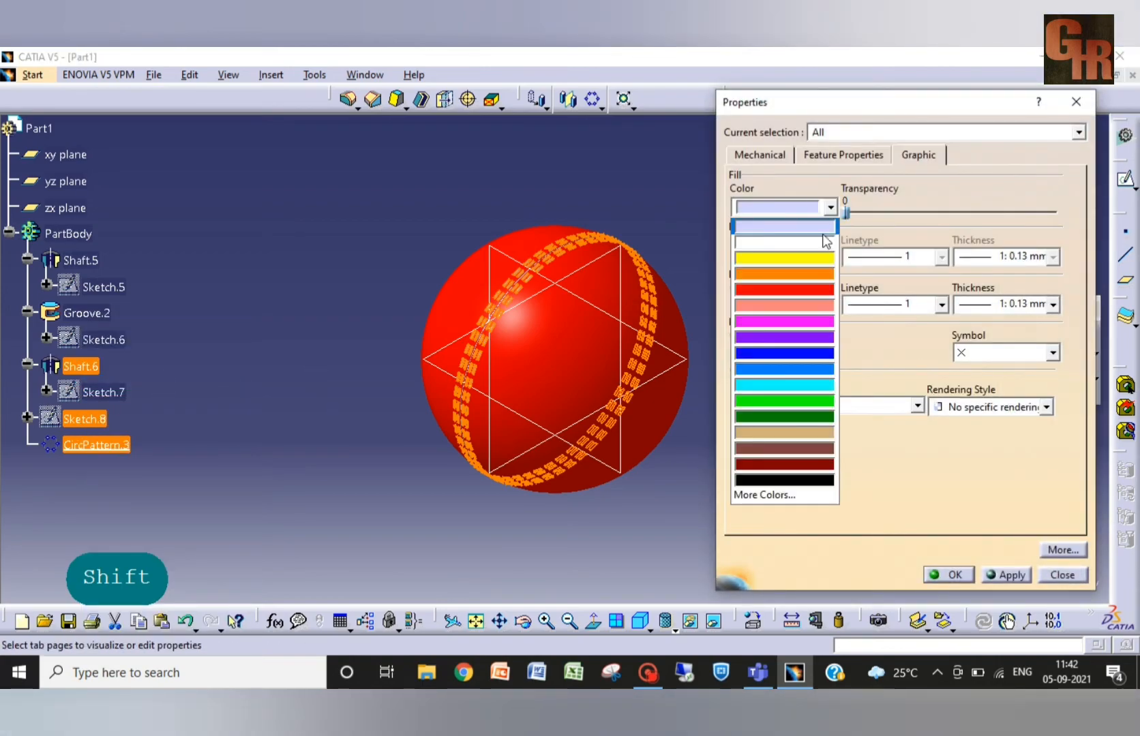
pyautogui.click(783, 244)
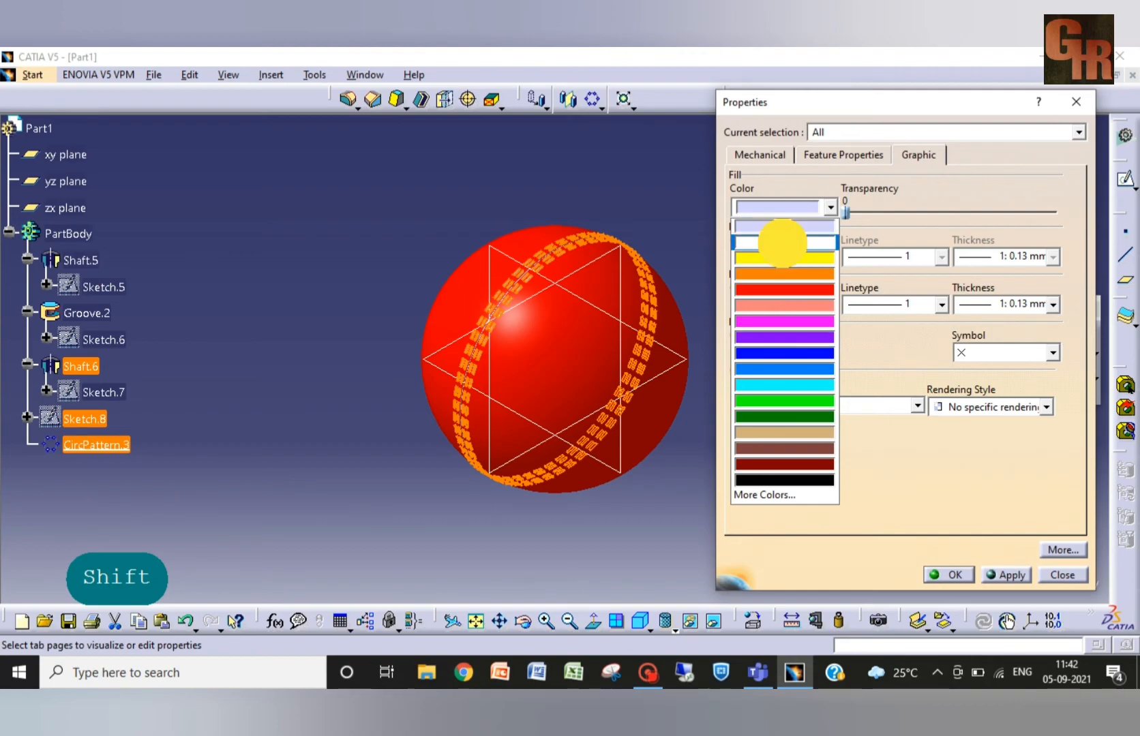
pyautogui.click(955, 578)
pyautogui.click(791, 485)
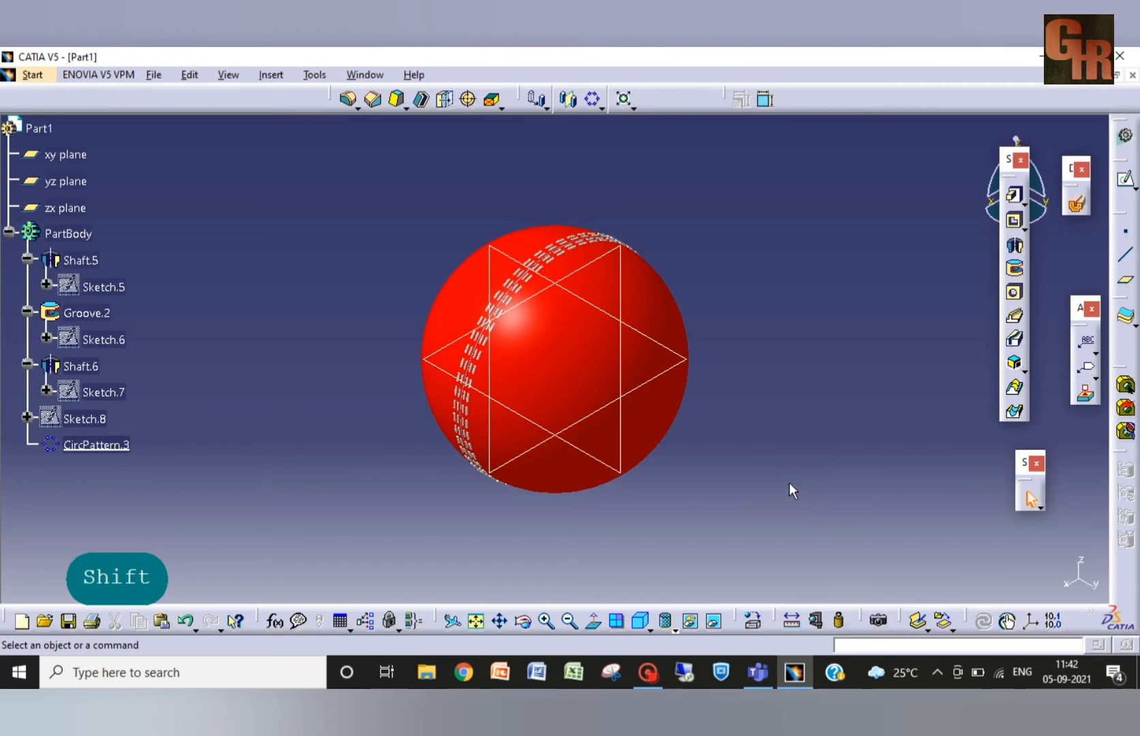
# Step: Hide the xy, yz and zx reference planes
pyautogui.click(630, 467)
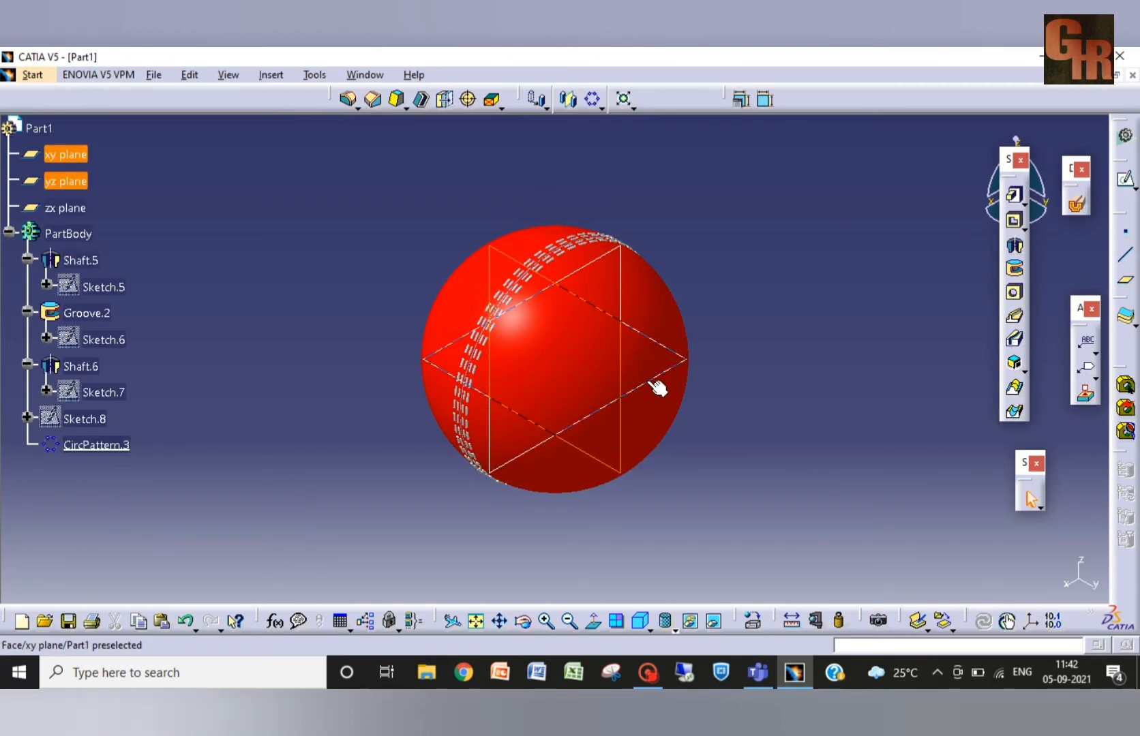
pyautogui.keyDown('ctrl'); pyautogui.click(630, 273); pyautogui.keyUp('ctrl')
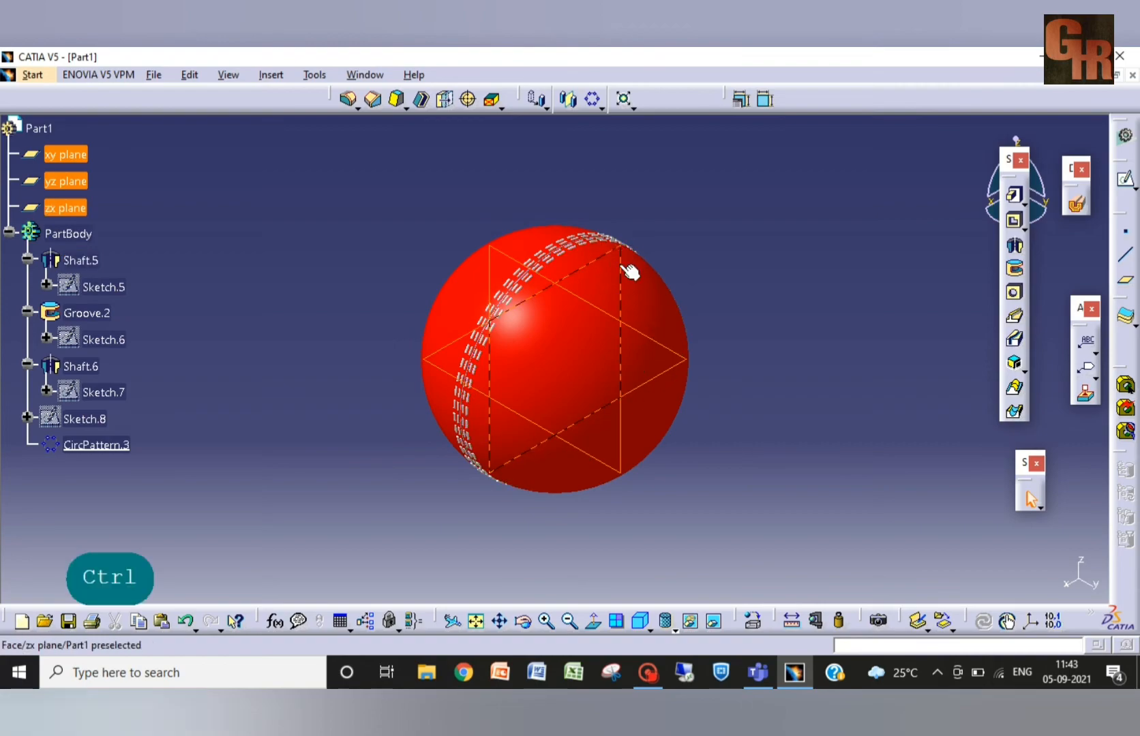
pyautogui.rightClick(631, 272)
pyautogui.click(674, 316)
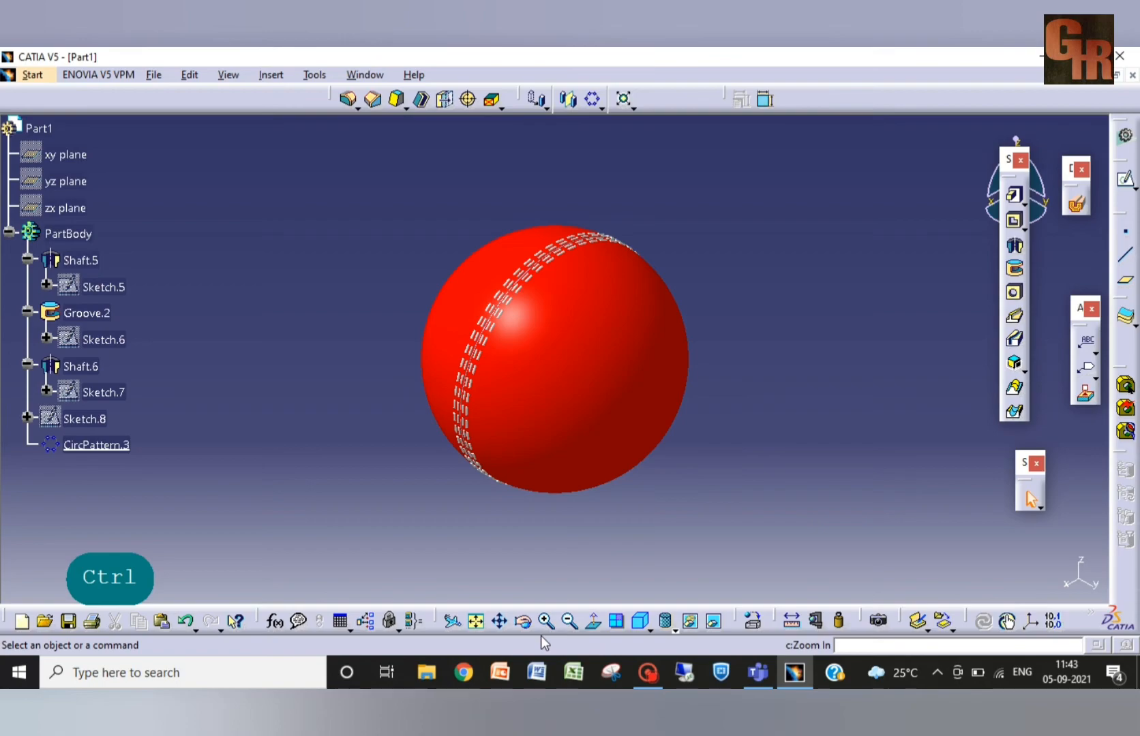
pyautogui.click(522, 620)
pyautogui.moveTo(489, 562); pyautogui.dragTo(477, 308)
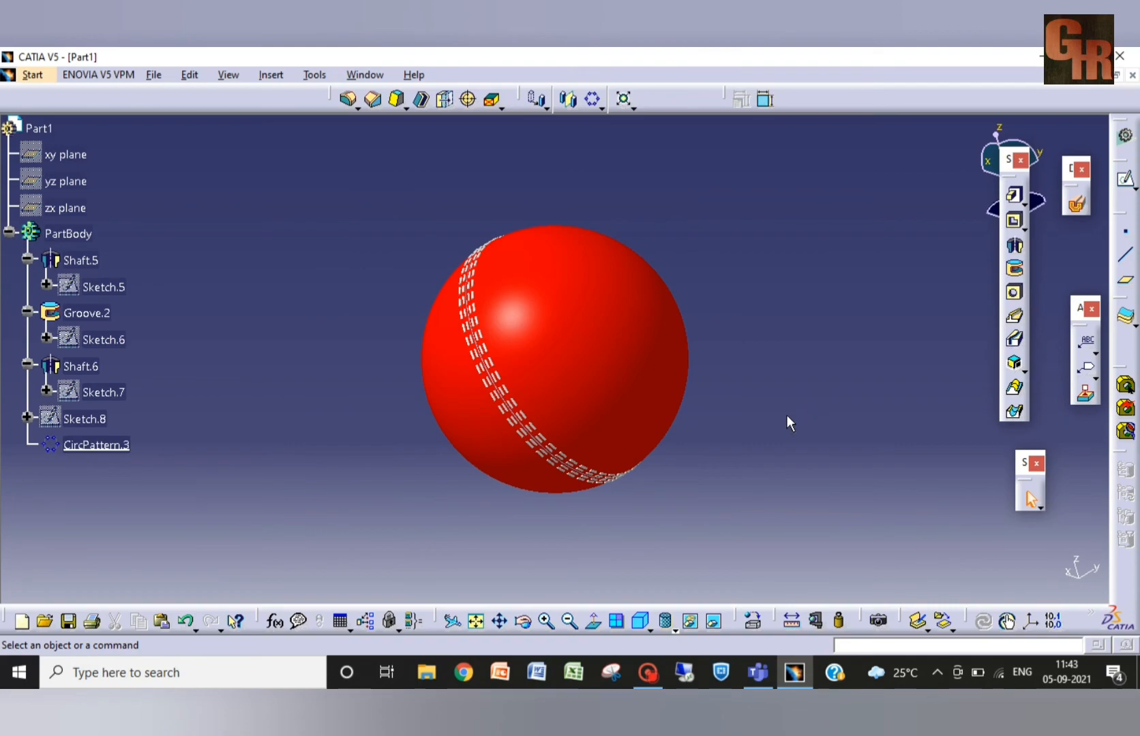
pyautogui.click(641, 620)
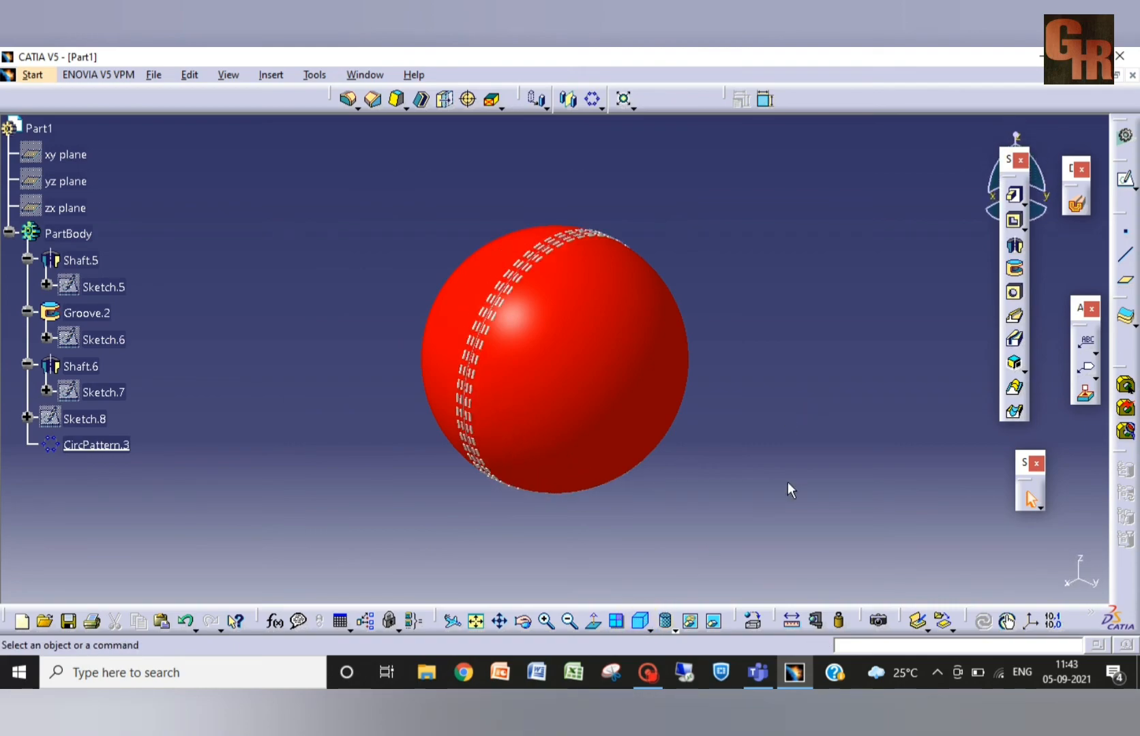
# Step: Collapse the PartBody branch, select the body and open the Fabrics category of the material library for it
pyautogui.click(9, 233)
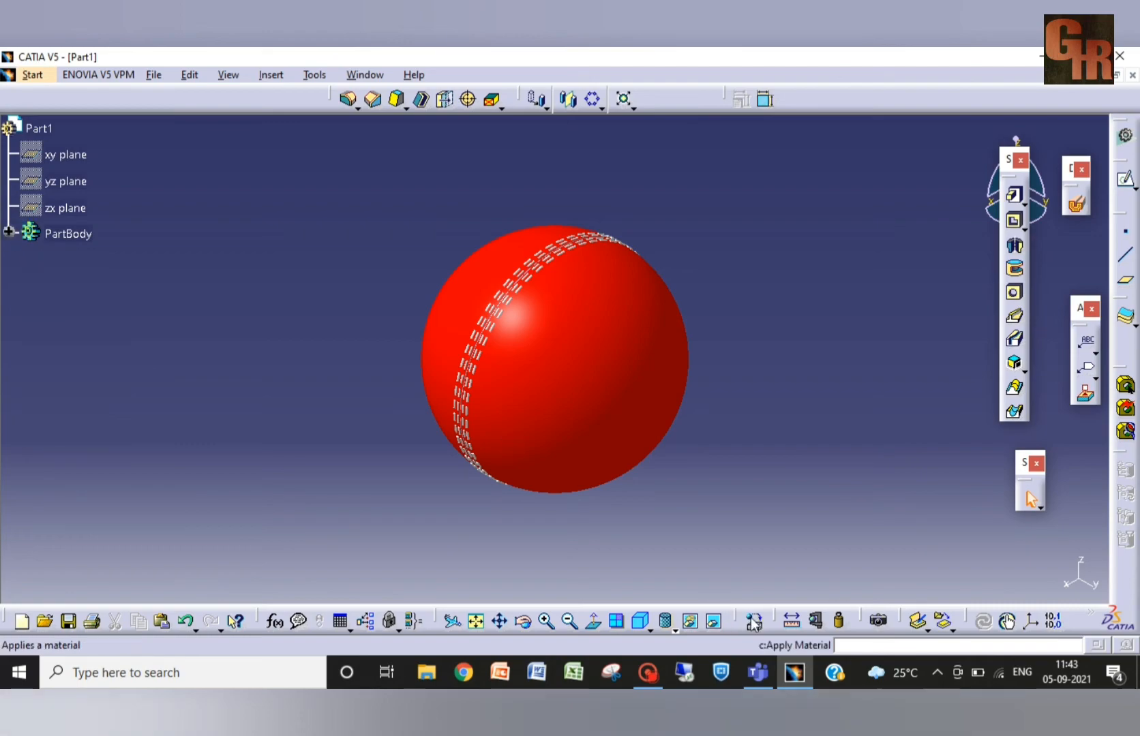
pyautogui.click(69, 234)
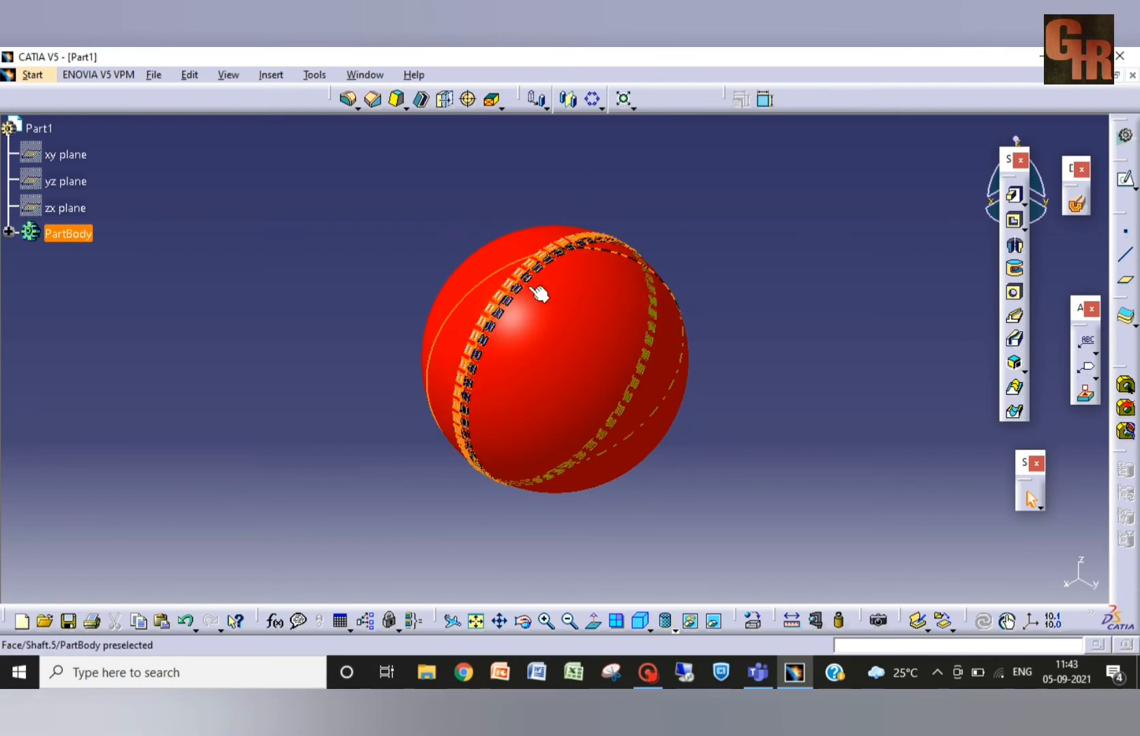
pyautogui.click(753, 621)
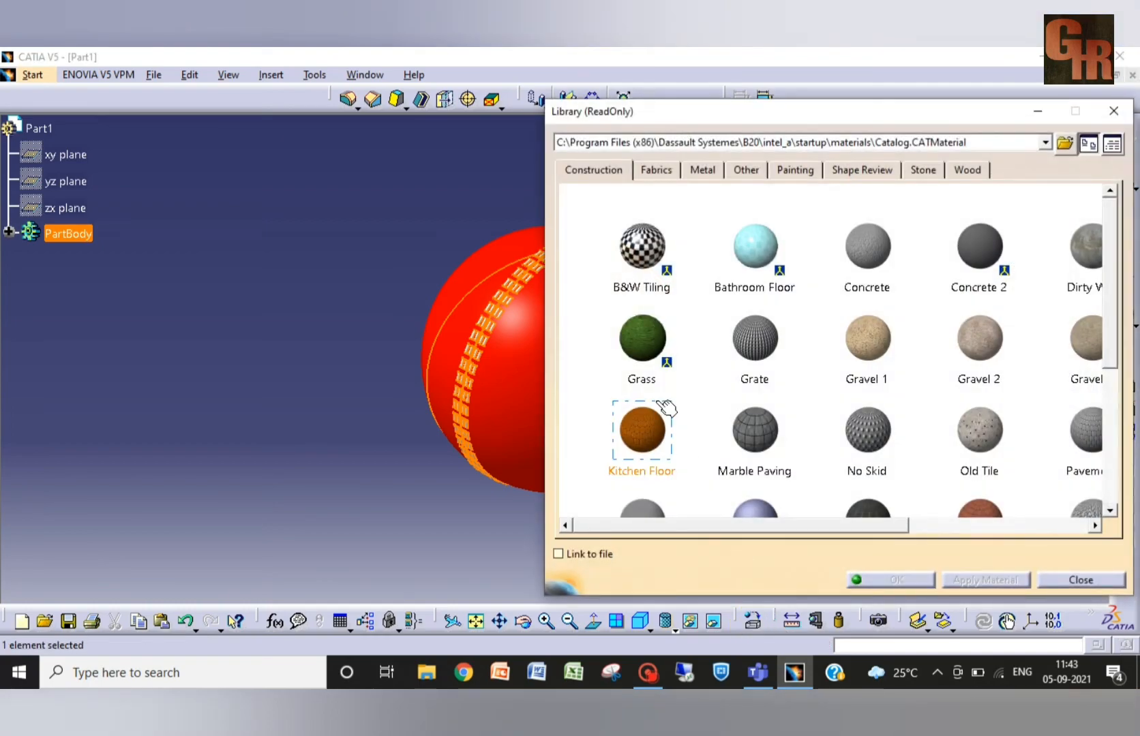
pyautogui.click(652, 346)
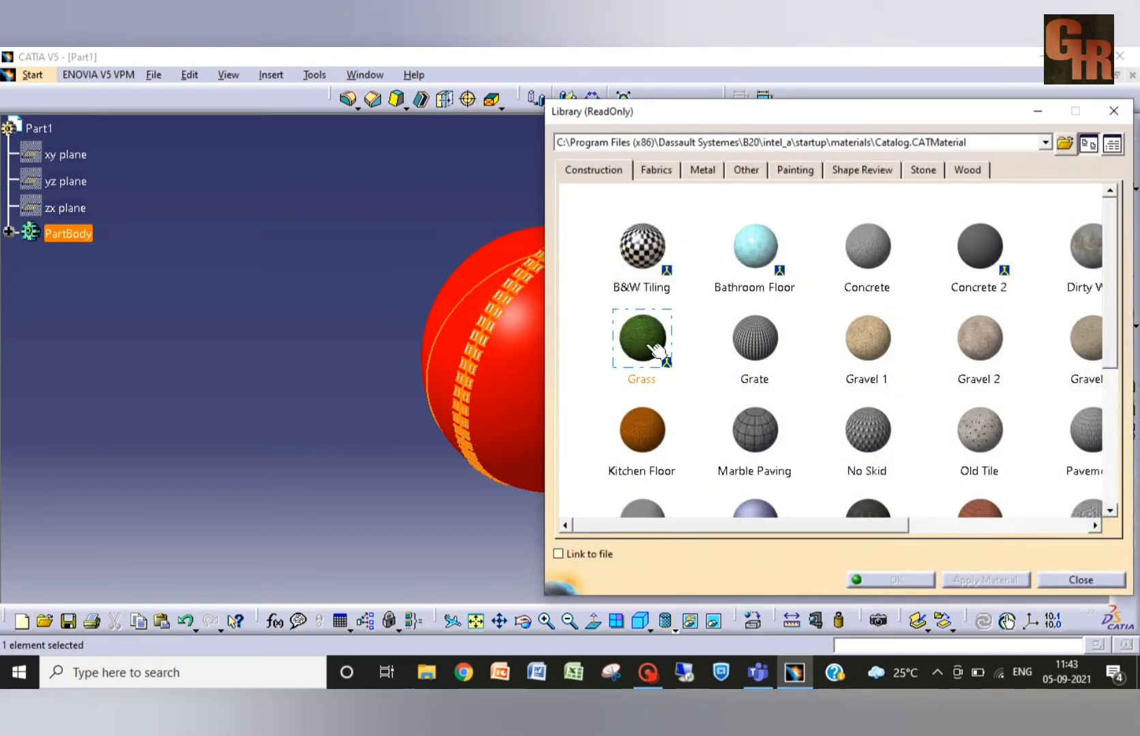
pyautogui.click(658, 170)
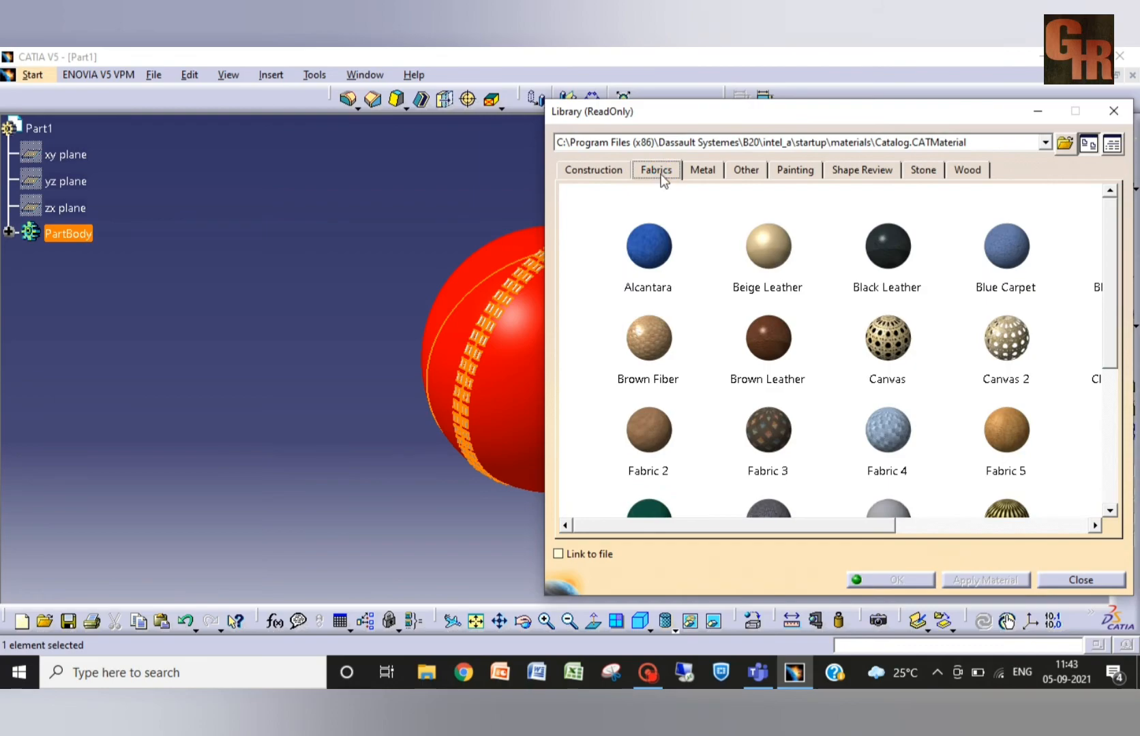
# Step: Apply the Brown Leather material to the ball's body
pyautogui.click(753, 351)
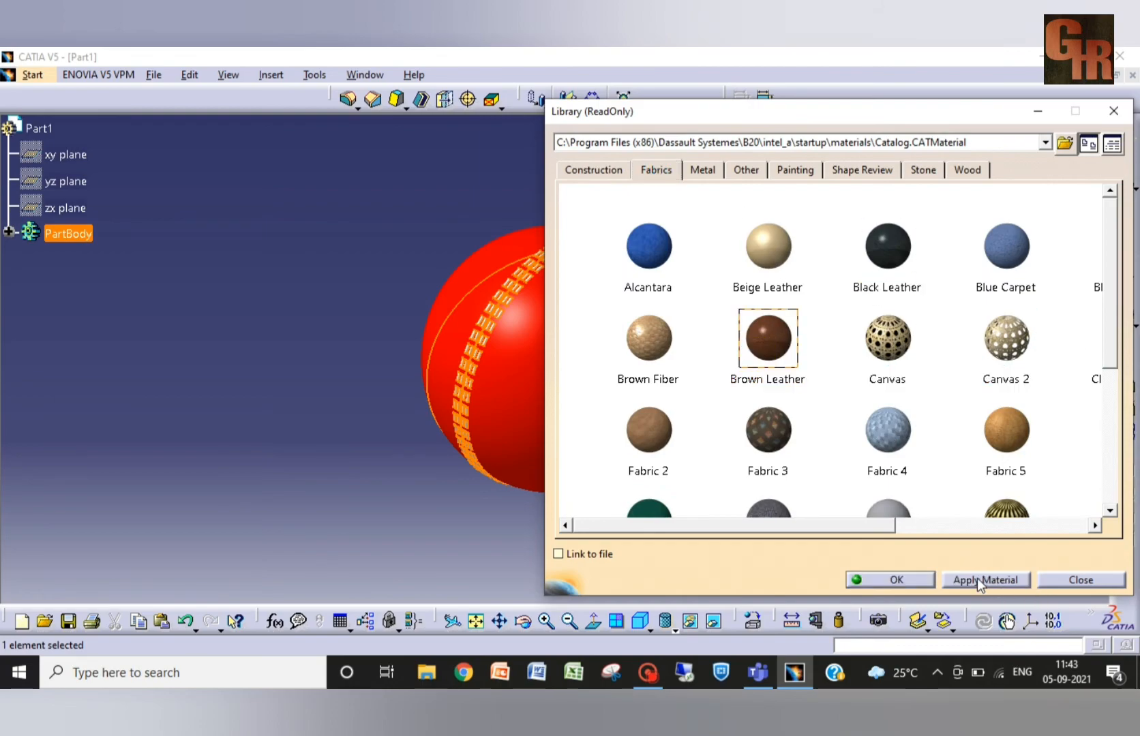
pyautogui.click(979, 580)
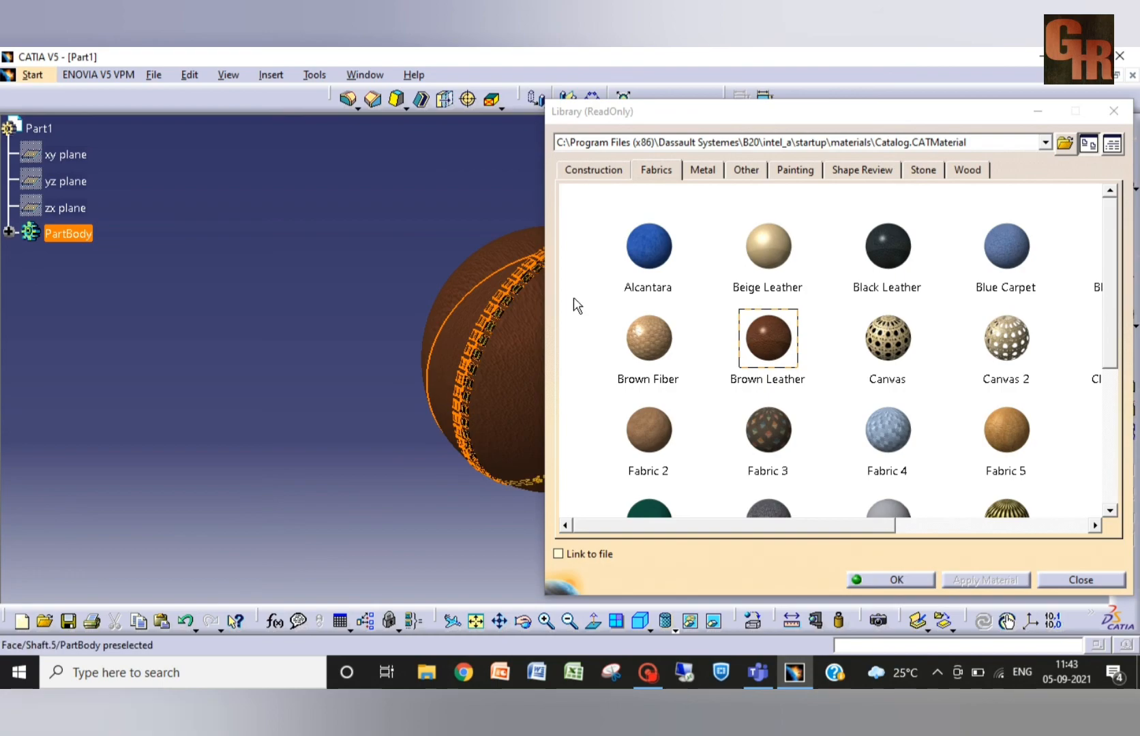
pyautogui.click(354, 477)
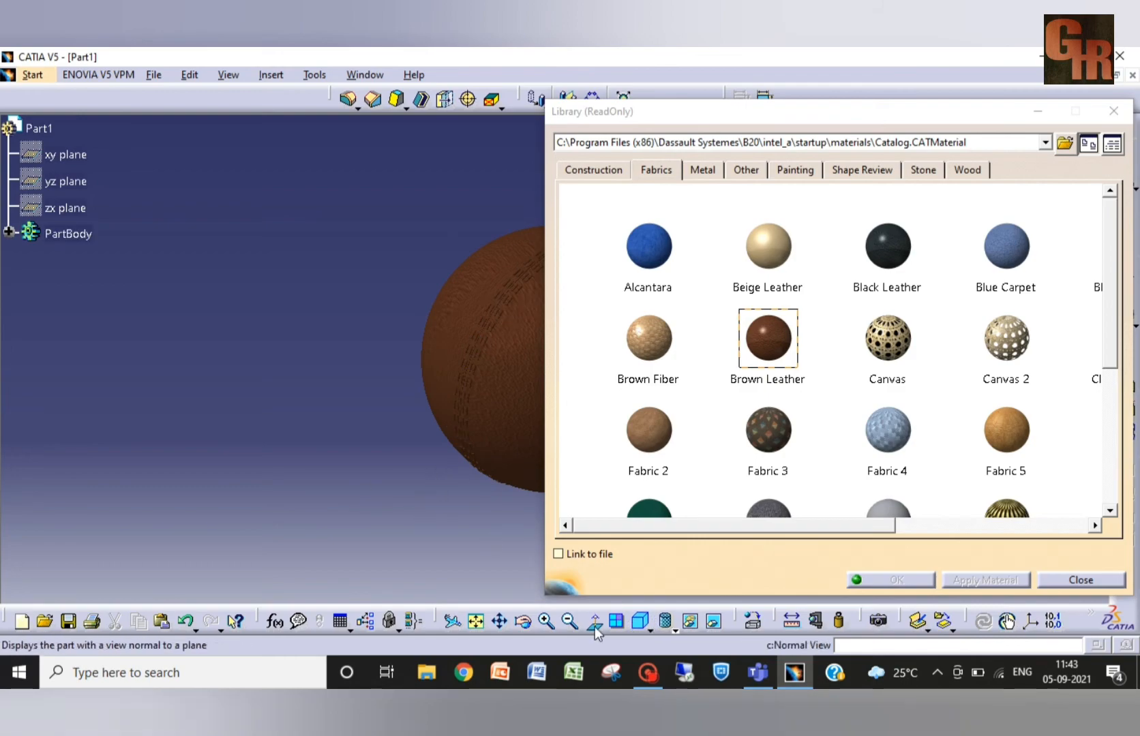
# Step: Apply the Brown Fiber material to the ball's body
pyautogui.click(500, 621)
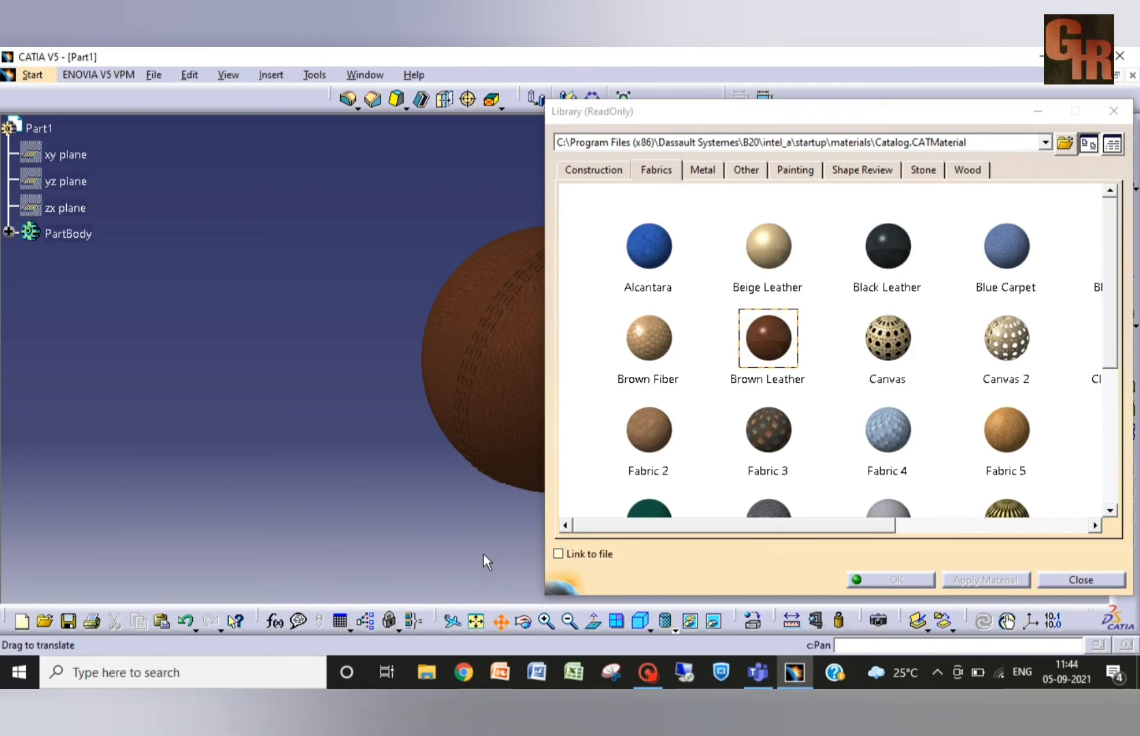
pyautogui.moveTo(483, 553); pyautogui.dragTo(341, 547)
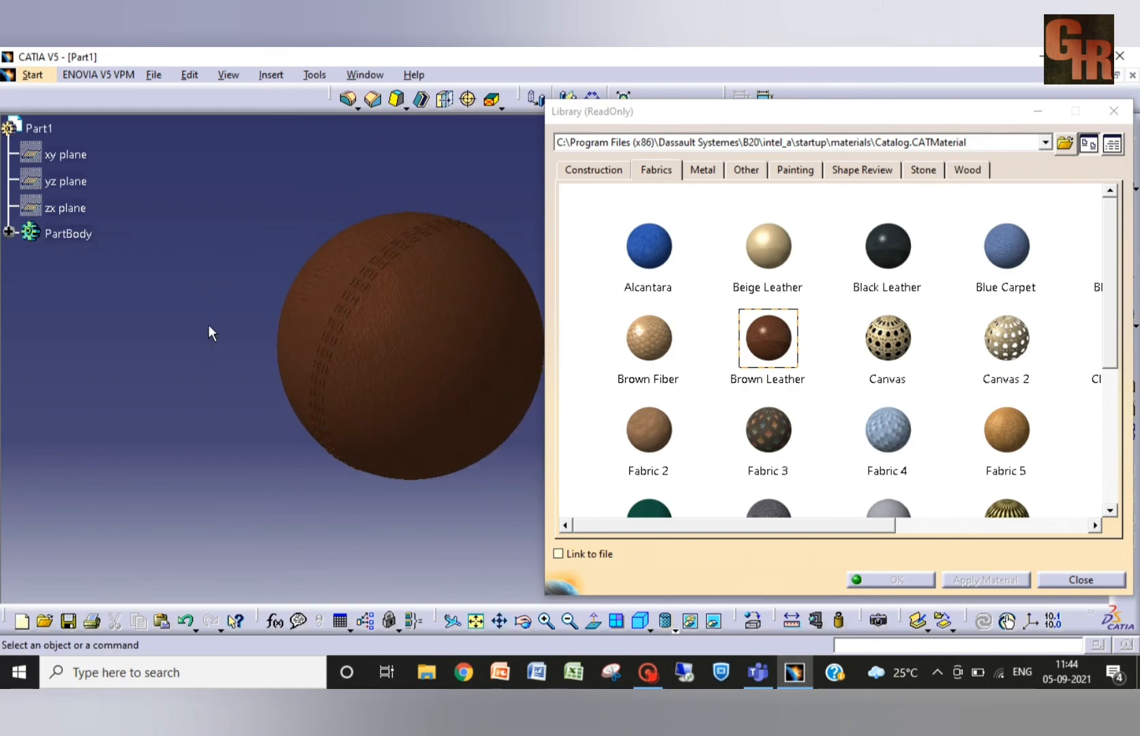
pyautogui.click(80, 240)
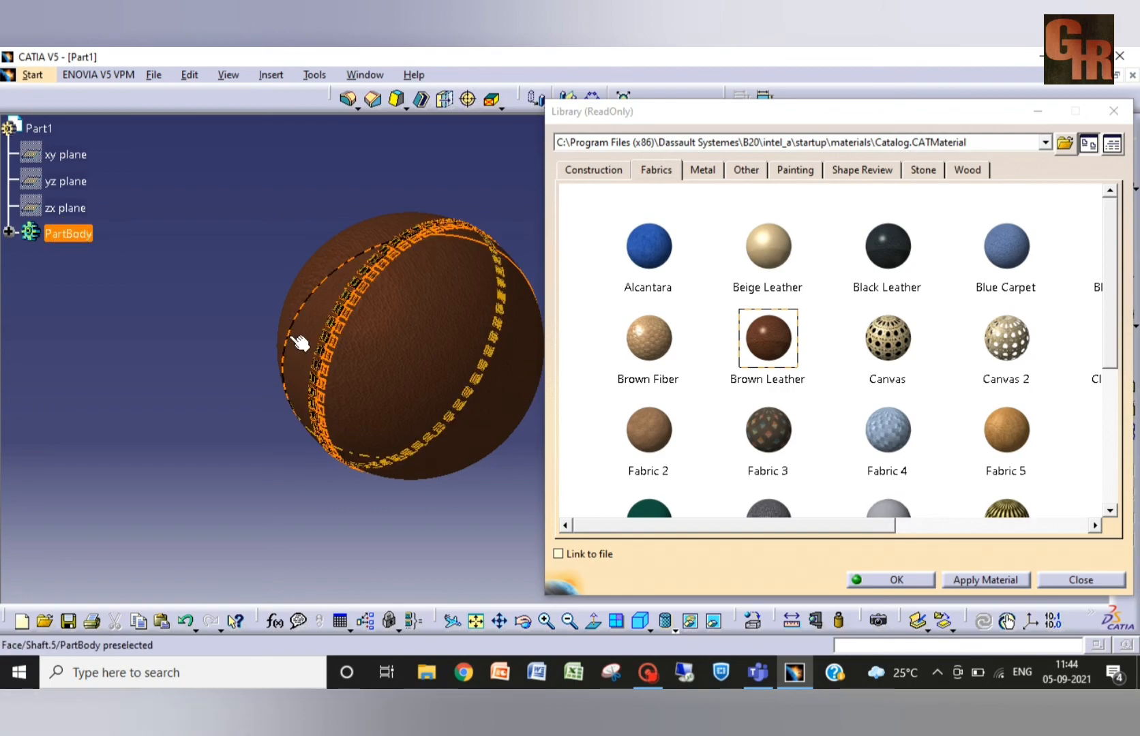
pyautogui.click(664, 353)
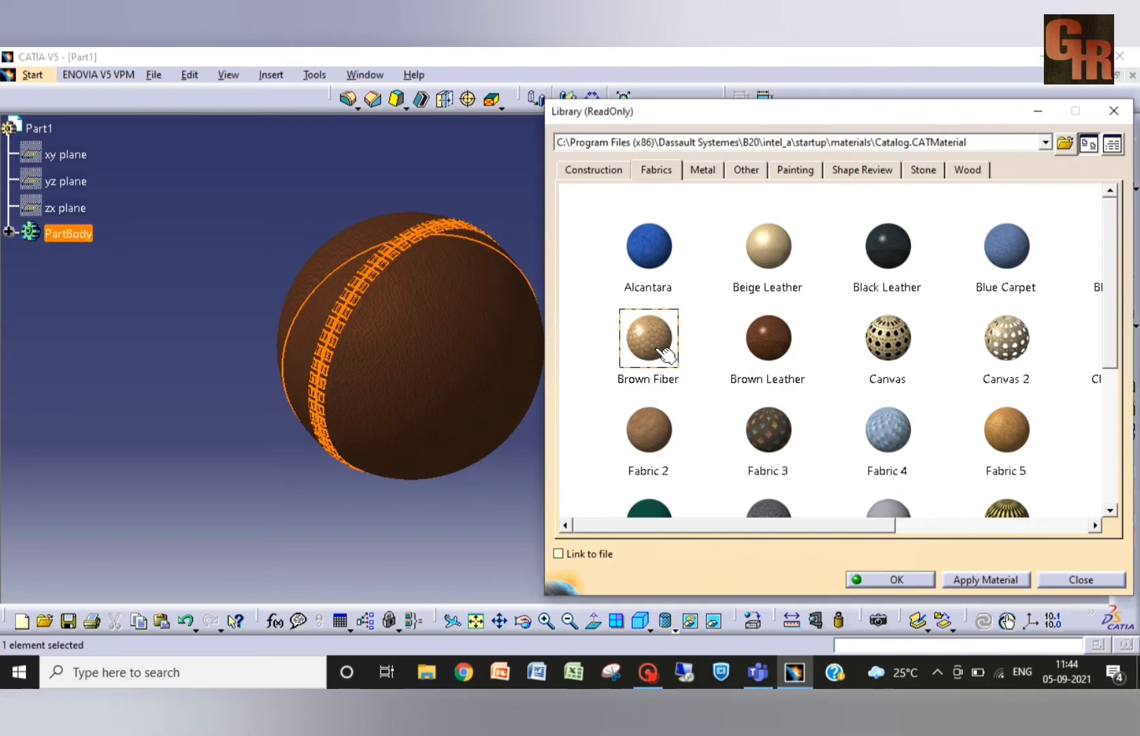
pyautogui.click(992, 581)
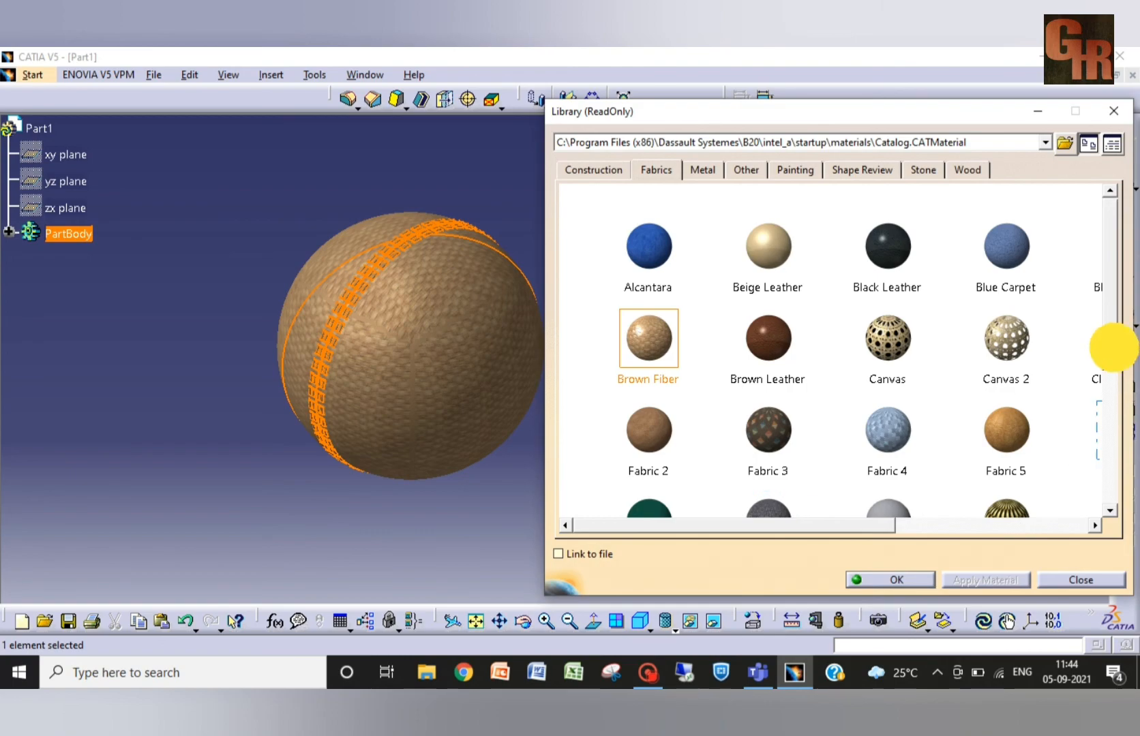
# Step: Apply the Red Leather fabric material to the ball's body
pyautogui.moveTo(1113, 347); pyautogui.dragTo(1109, 452)
pyautogui.click(784, 411)
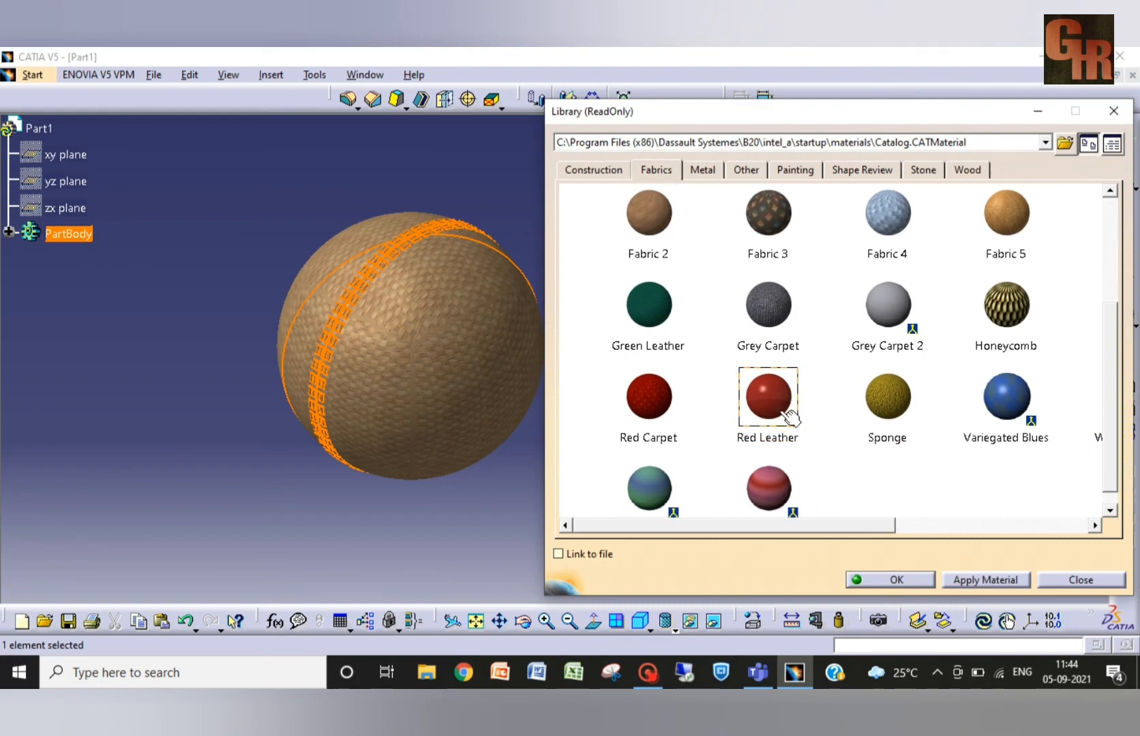
pyautogui.click(73, 234)
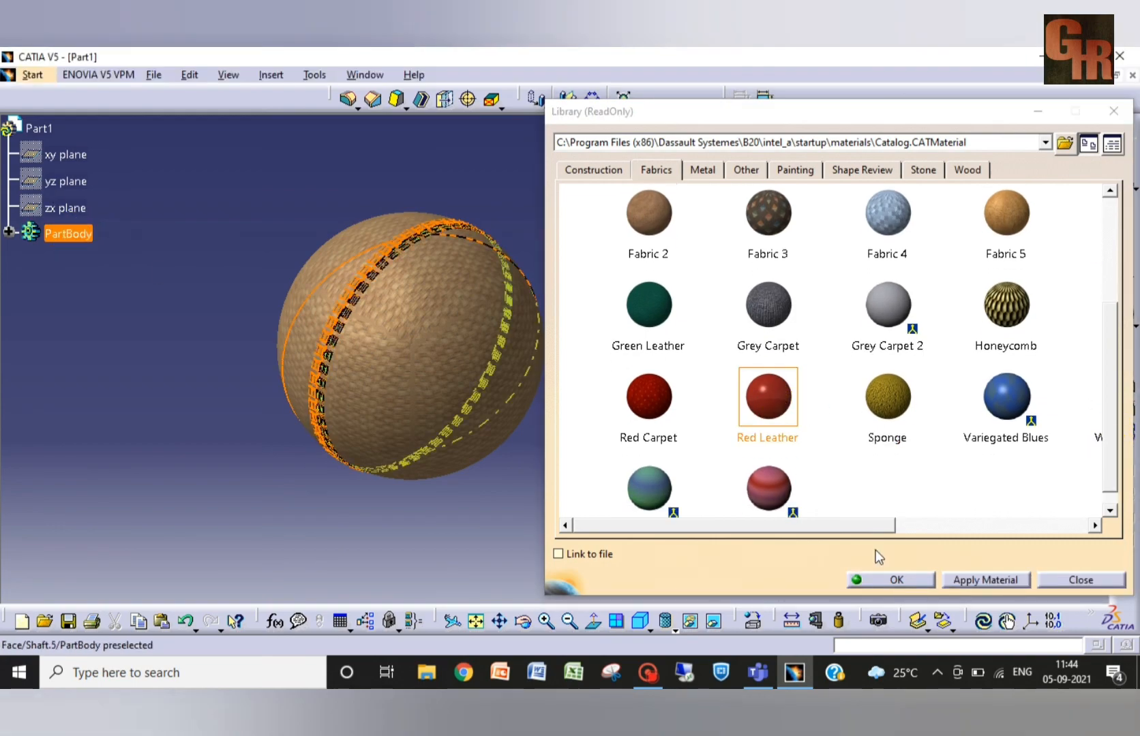
pyautogui.click(767, 399)
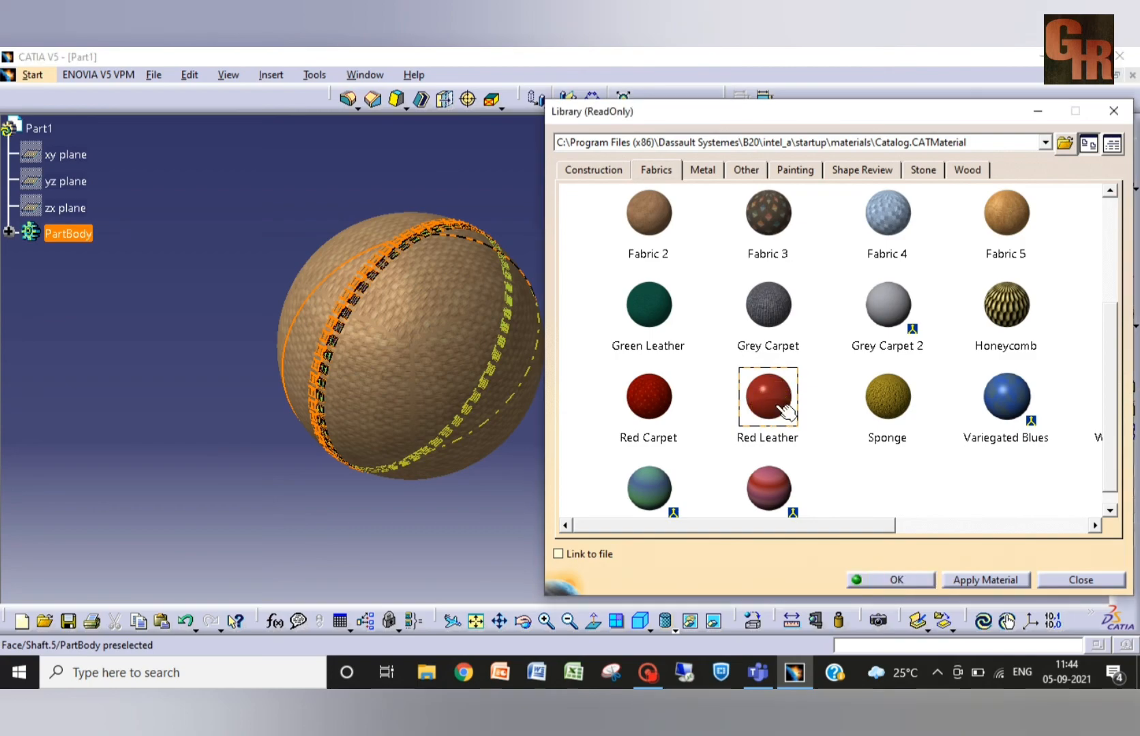
pyautogui.click(977, 581)
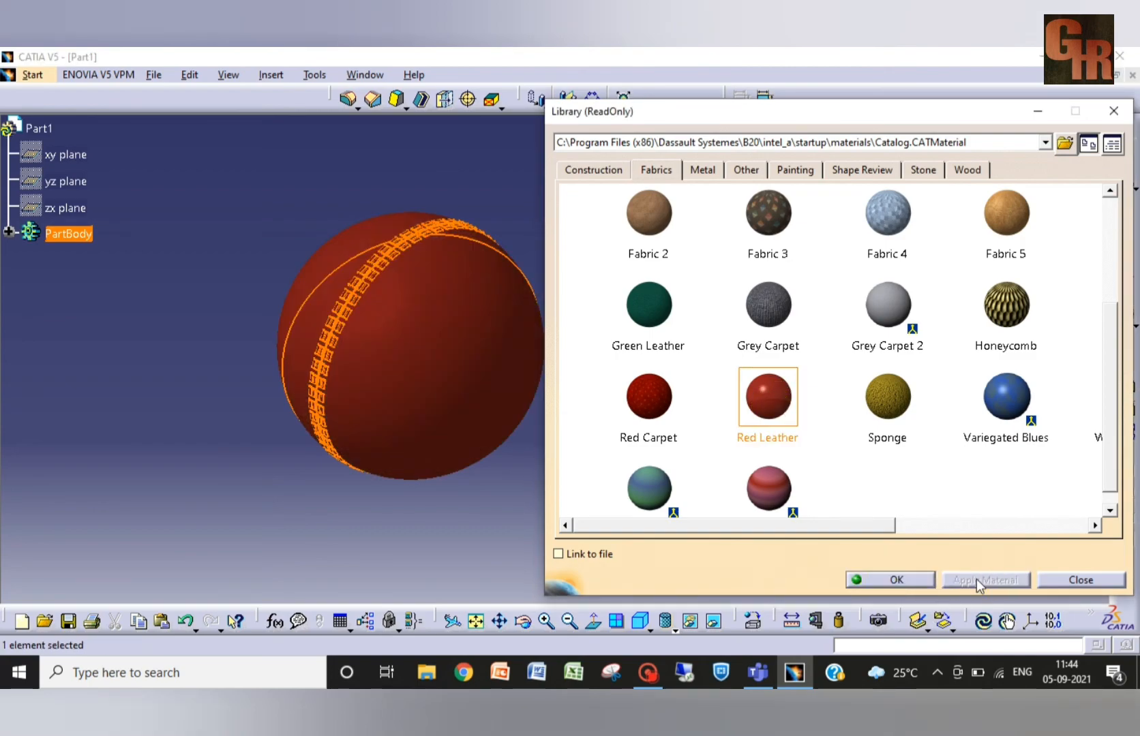
pyautogui.click(388, 554)
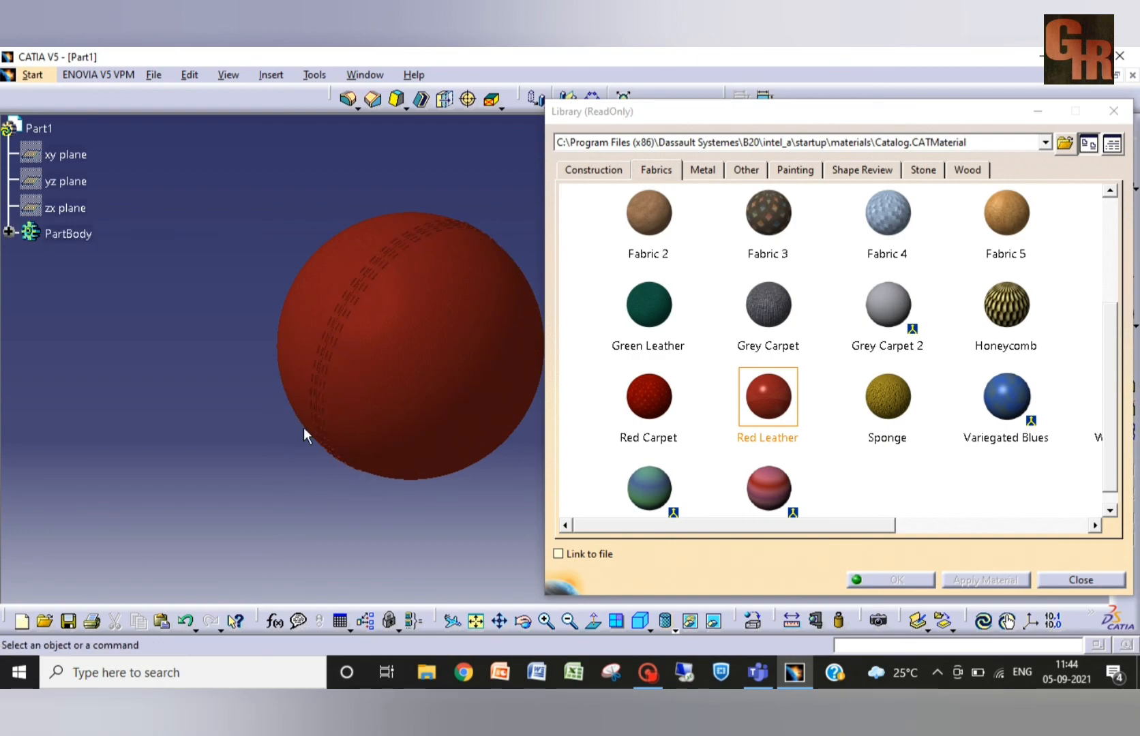
# Step: Browse the Metal, Other, Shape Review, Stone and Wood materials for alternatives and close the material library
pyautogui.click(706, 171)
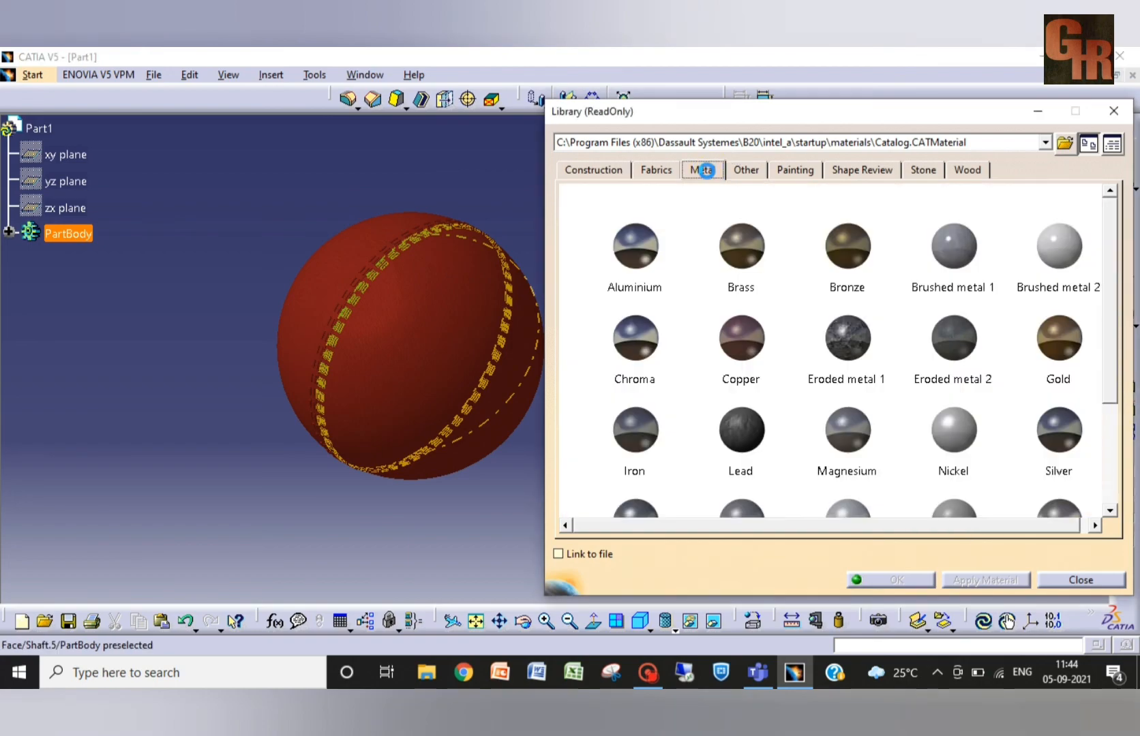
pyautogui.click(742, 175)
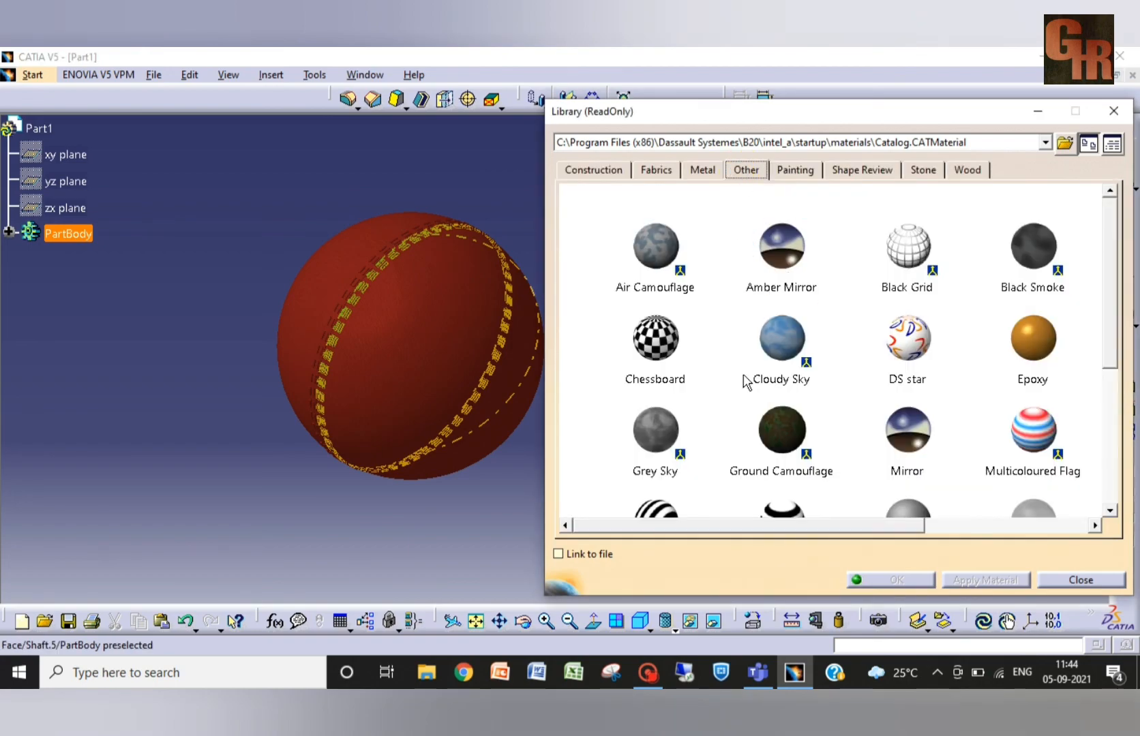
pyautogui.click(906, 417)
pyautogui.moveTo(1117, 351)
pyautogui.mouseDown()
pyautogui.moveTo(1114, 492)
pyautogui.moveTo(1112, 329)
pyautogui.mouseUp()
pyautogui.click(915, 225)
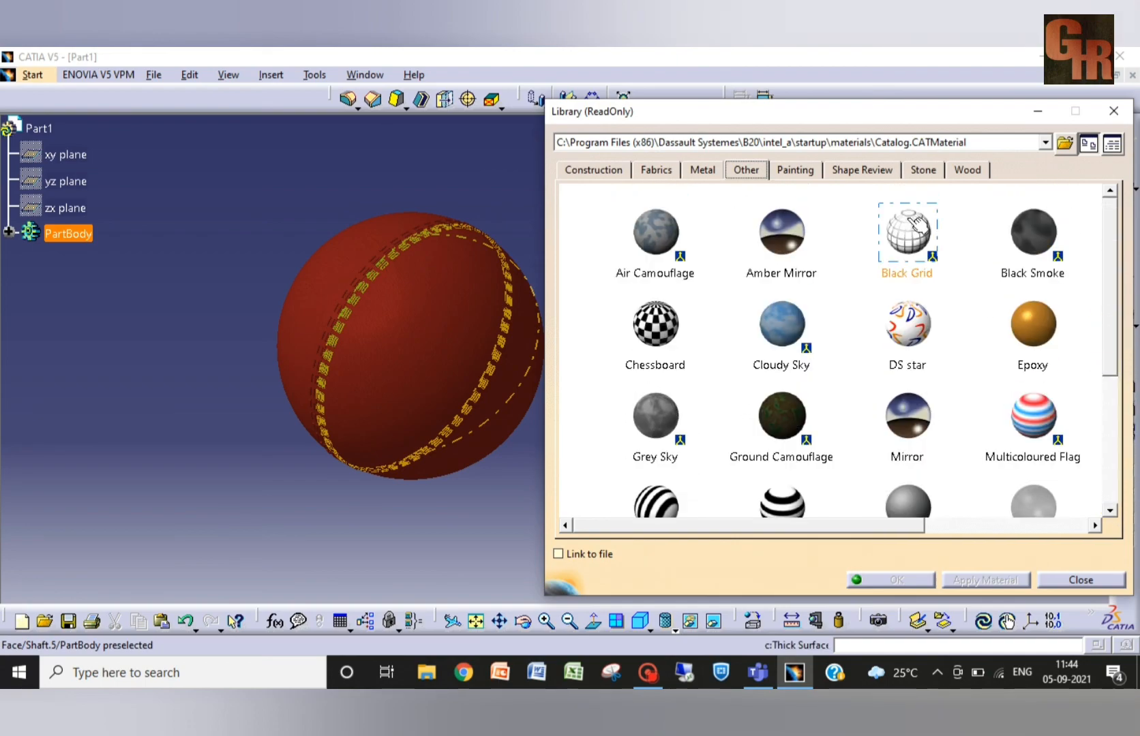
pyautogui.click(862, 169)
pyautogui.click(920, 168)
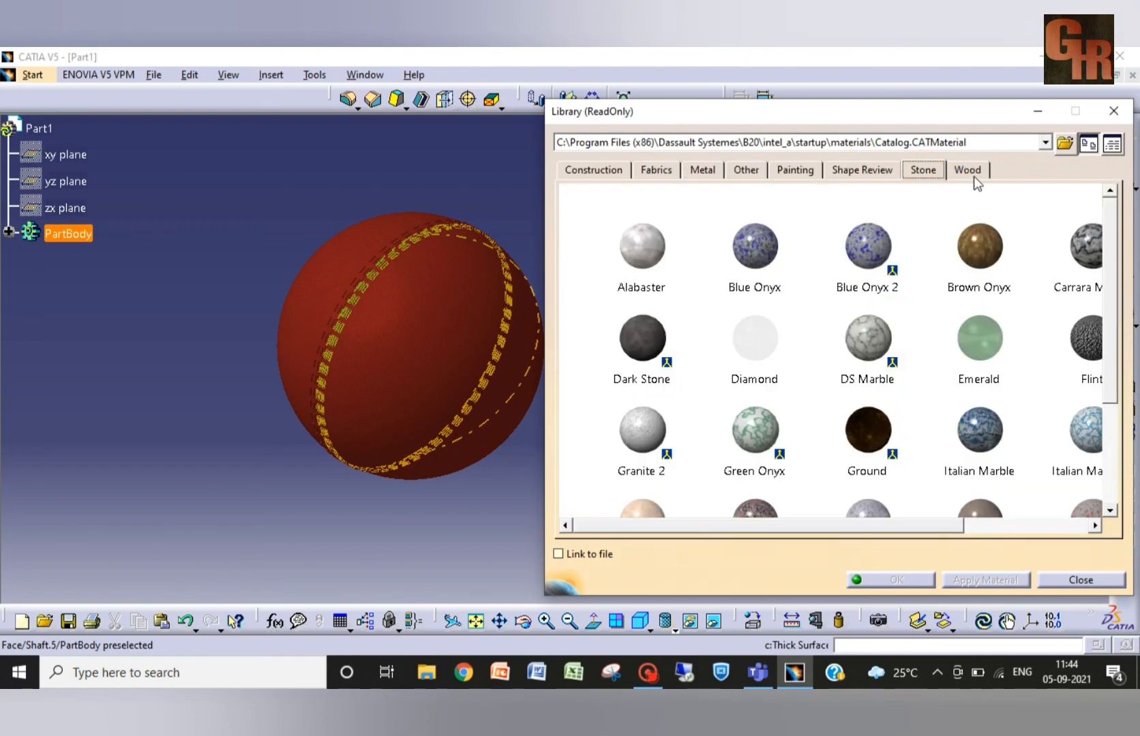
pyautogui.click(971, 175)
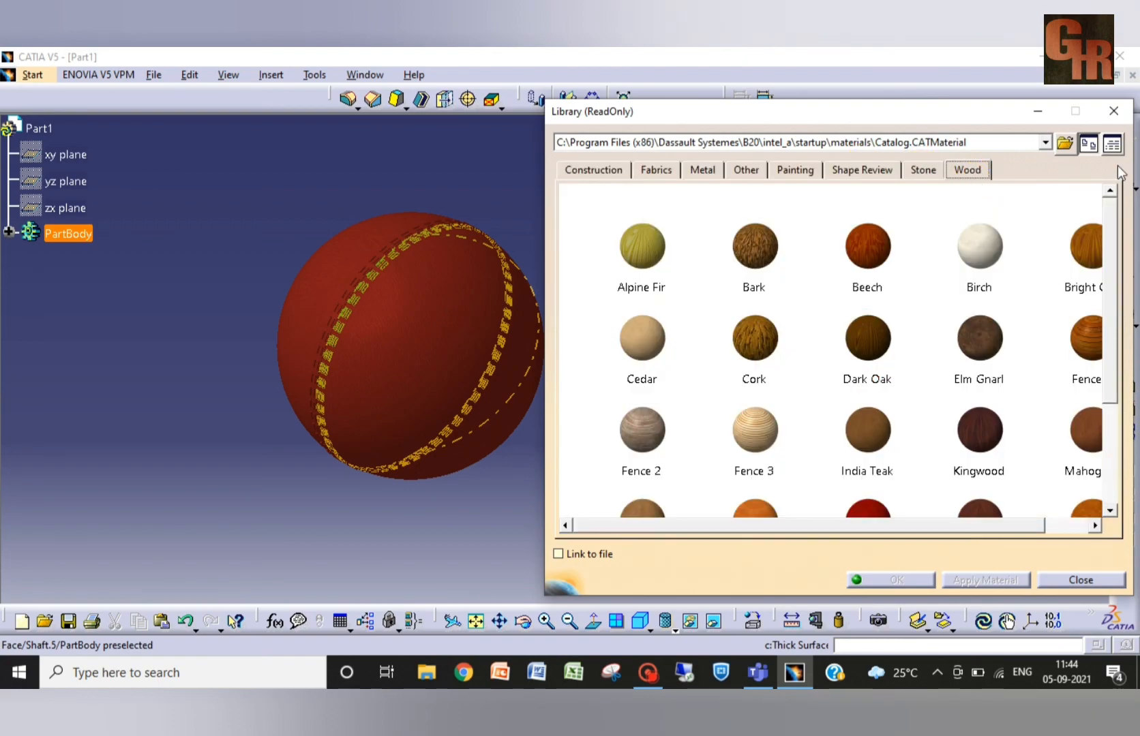
pyautogui.click(1113, 111)
pyautogui.click(509, 586)
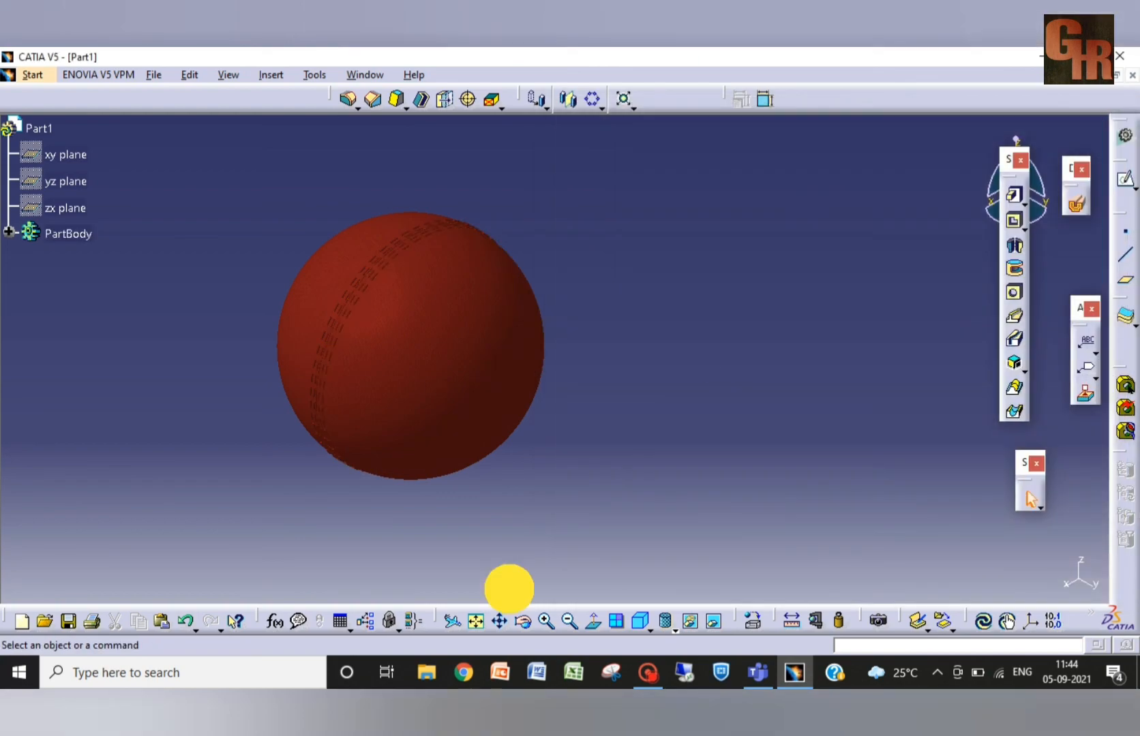
# Step: Delete the Red Leather material from the PartBody and collapse the body's branch in the specification tree
pyautogui.click(9, 233)
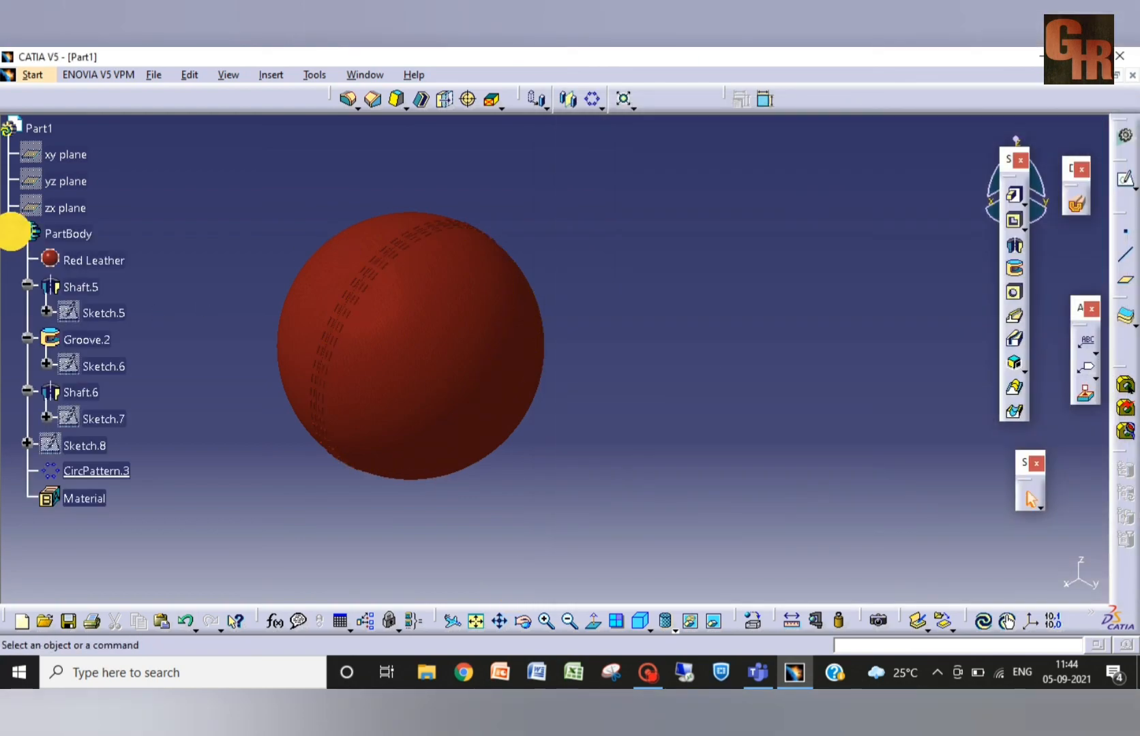
pyautogui.click(102, 259)
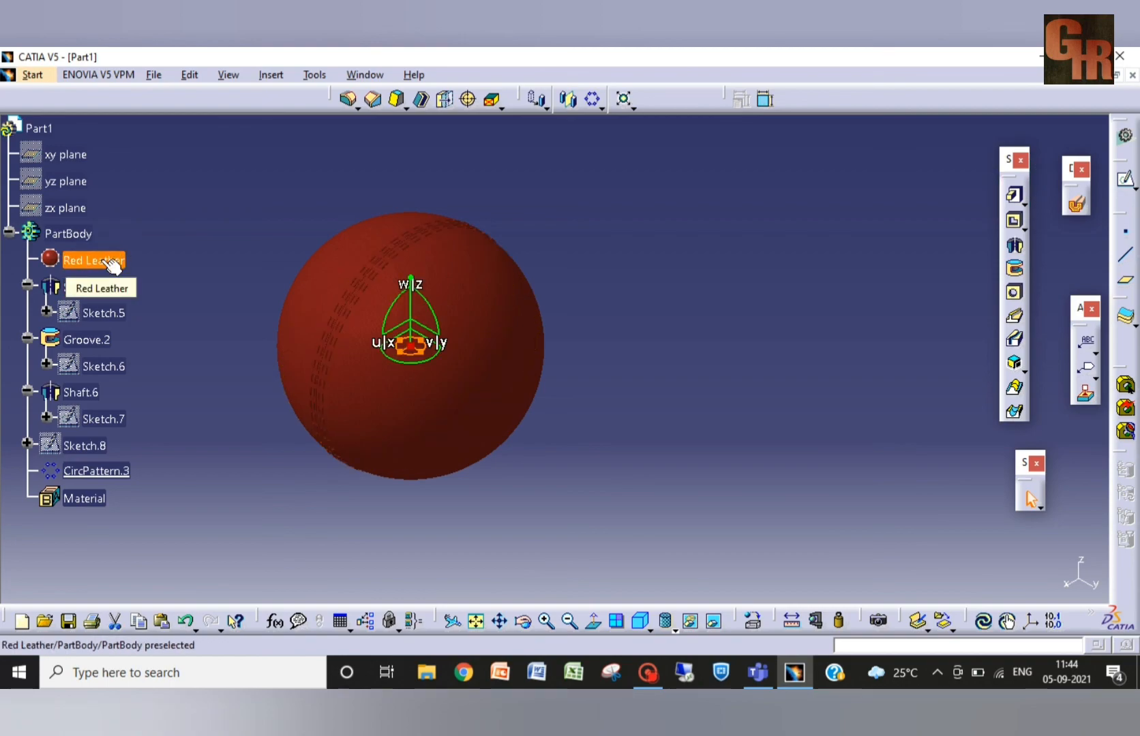
pyautogui.press('Delete')
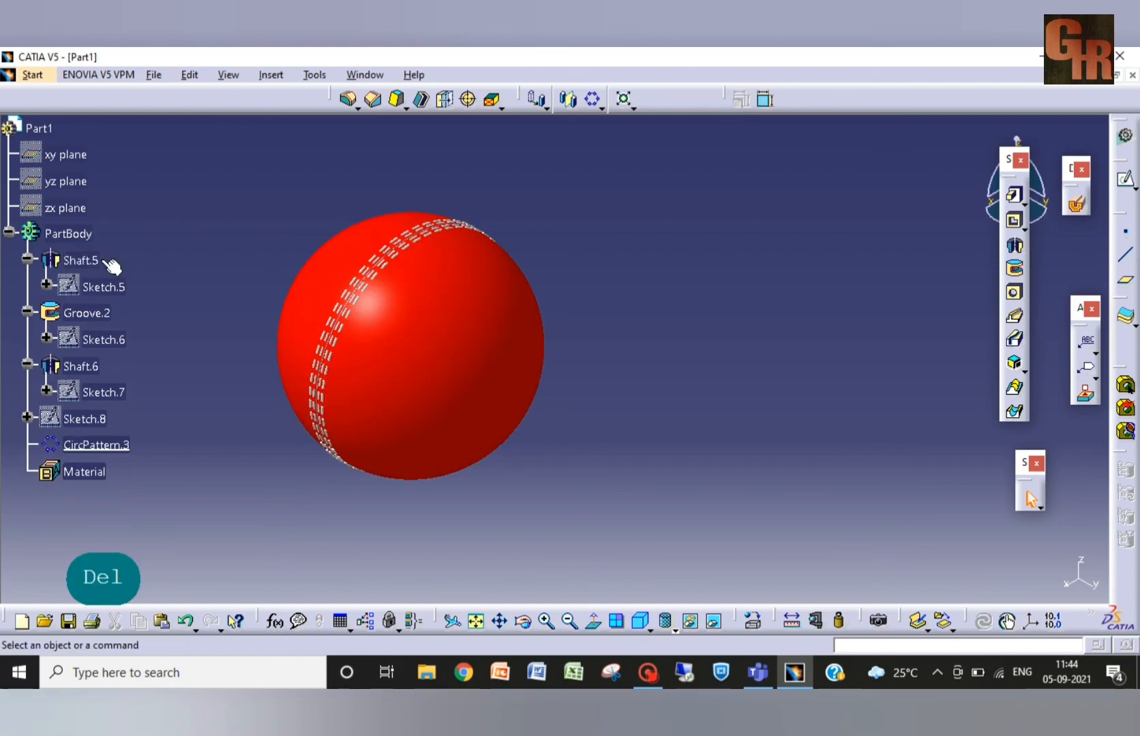
pyautogui.click(10, 233)
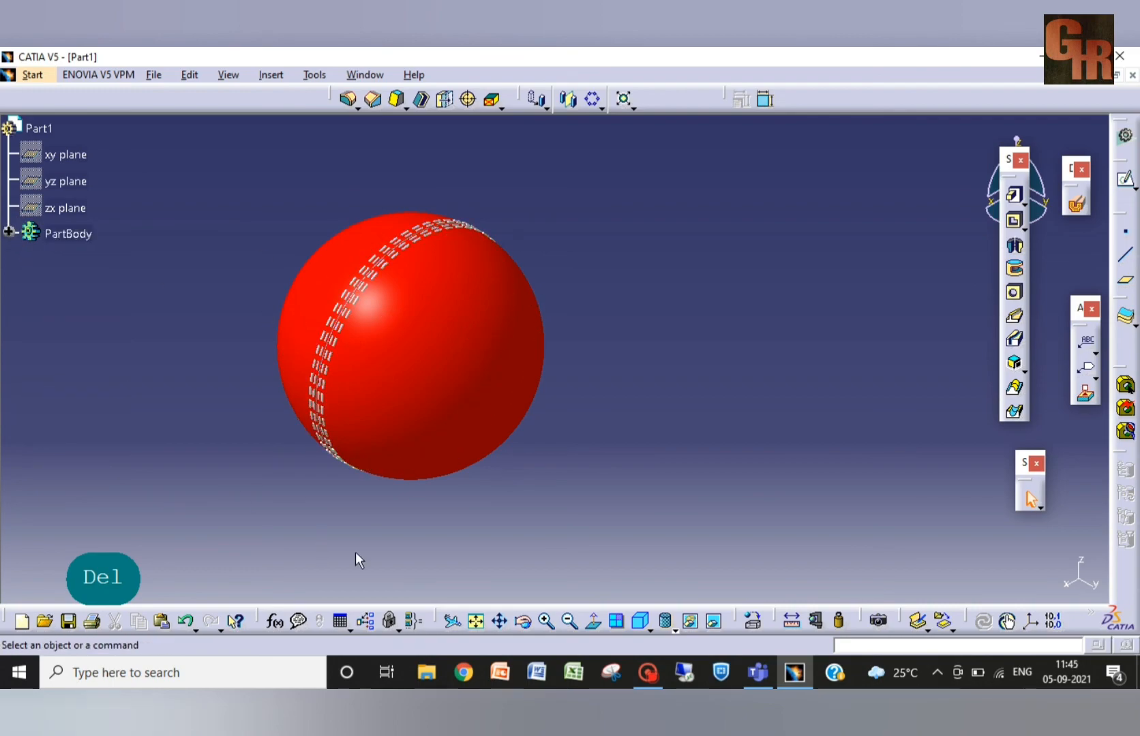
pyautogui.click(499, 621)
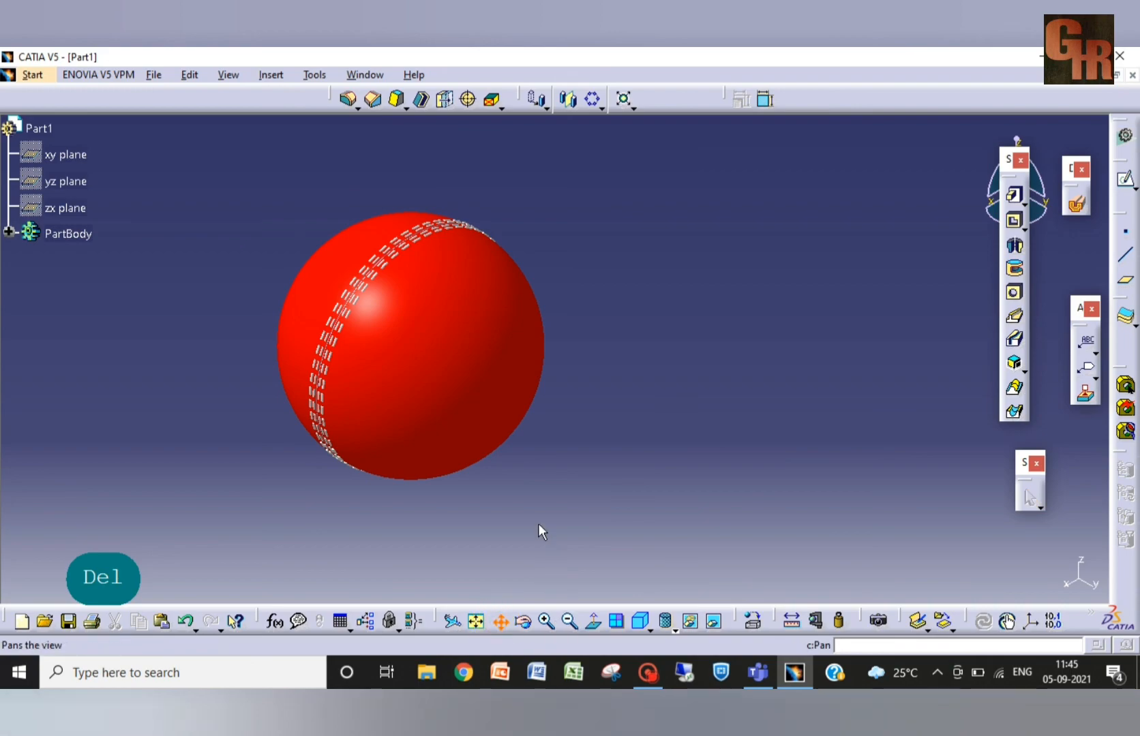
pyautogui.moveTo(539, 523)
pyautogui.mouseDown()
pyautogui.moveTo(656, 522)
pyautogui.moveTo(695, 542)
pyautogui.mouseUp()
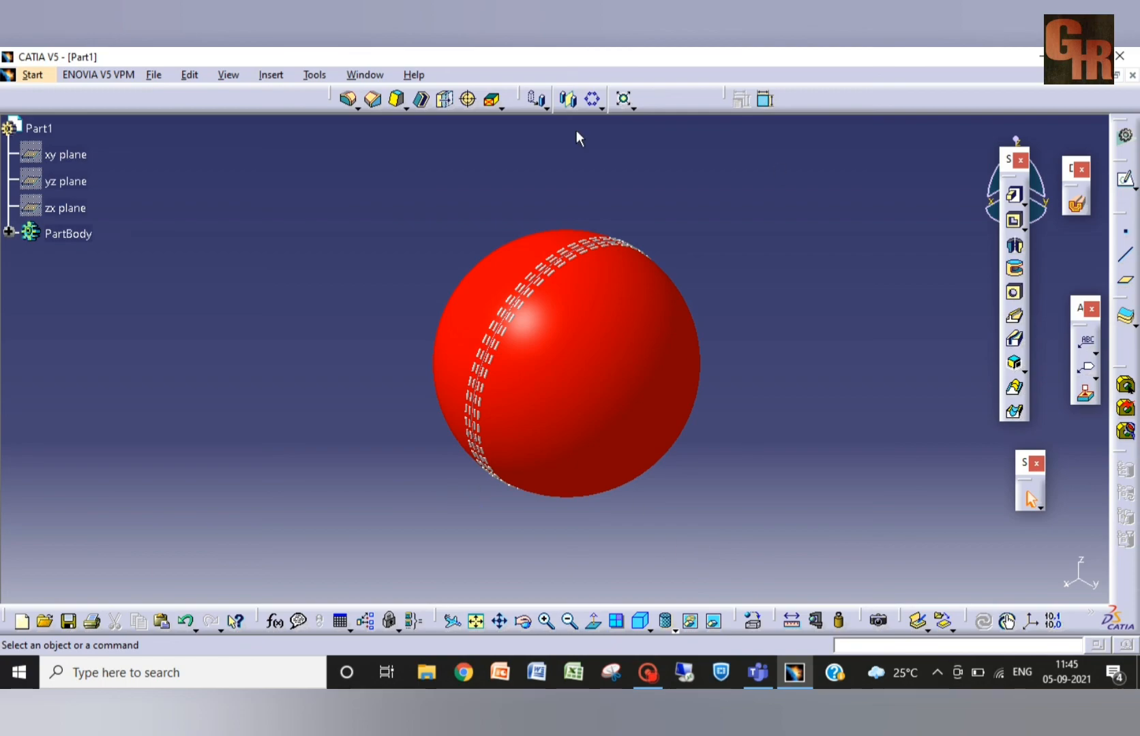